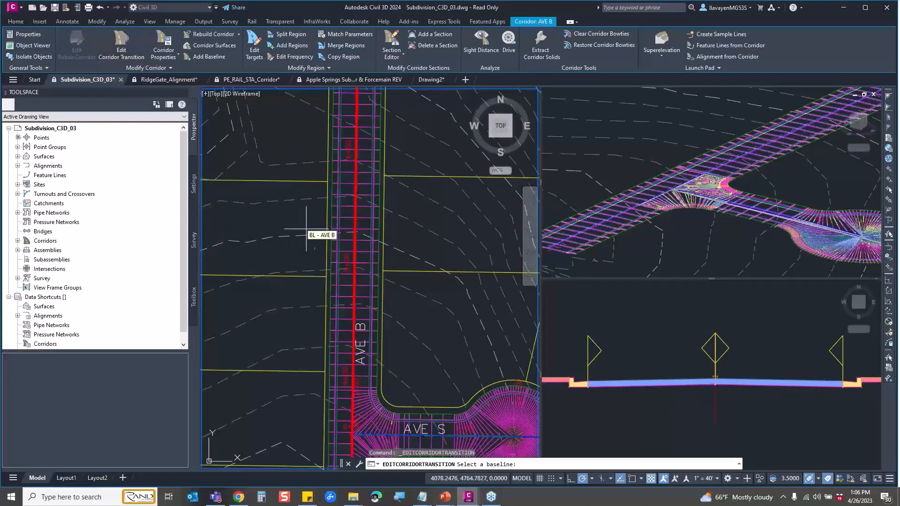
Step: Start a corridor transition on the BL - AVE B baseline for the left LaneSuperelevationAOR lane's Width parameter
click(356, 206)
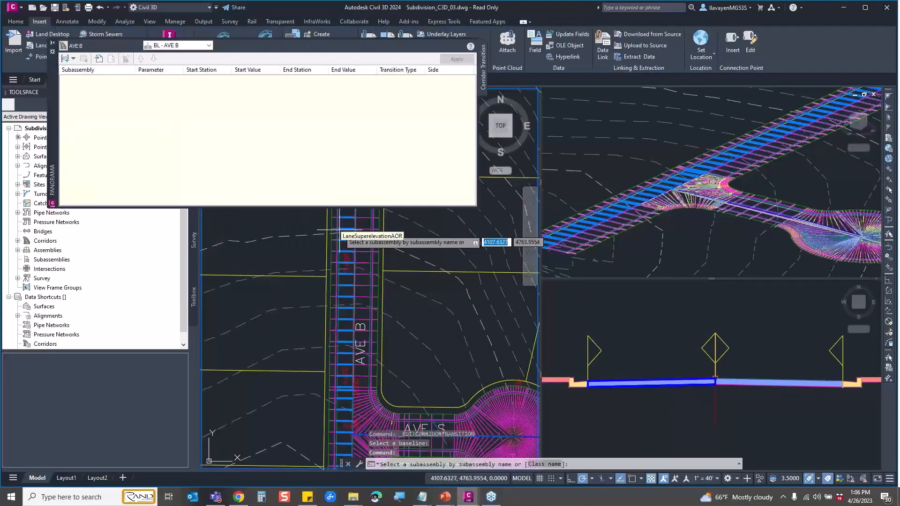
drag(56, 99, 97, 184)
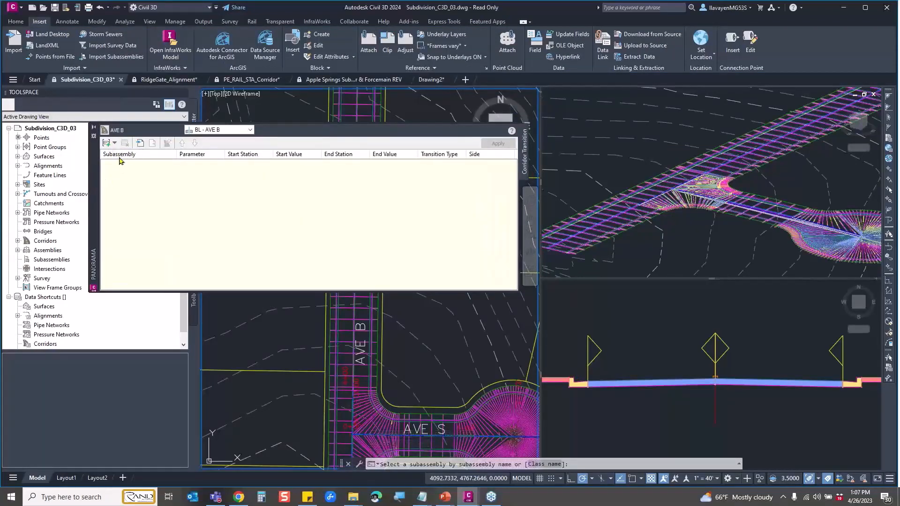
middle_drag(409, 389, 418, 426)
scroll(350, 369, down, 1)
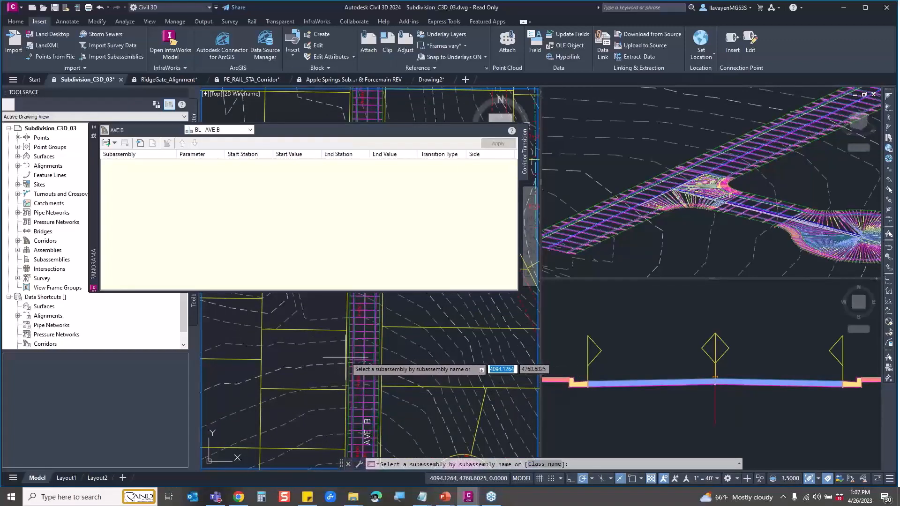
click(355, 356)
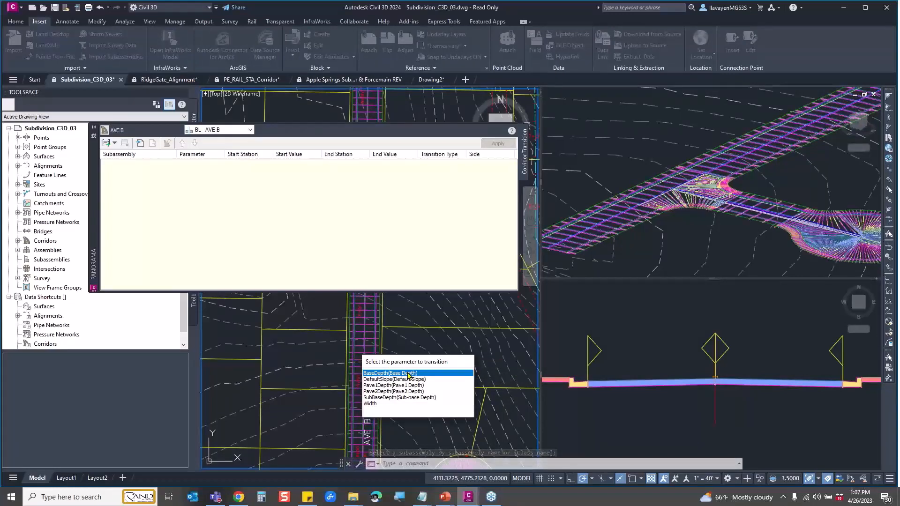
double_click(371, 405)
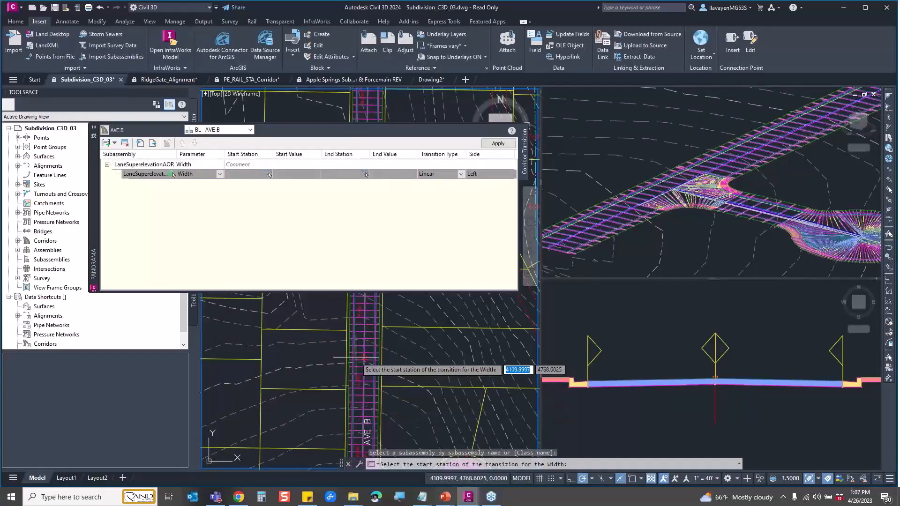
Step: Start the width transition at about station 5+04 with a start width of 24
scroll(357, 357, up, 2)
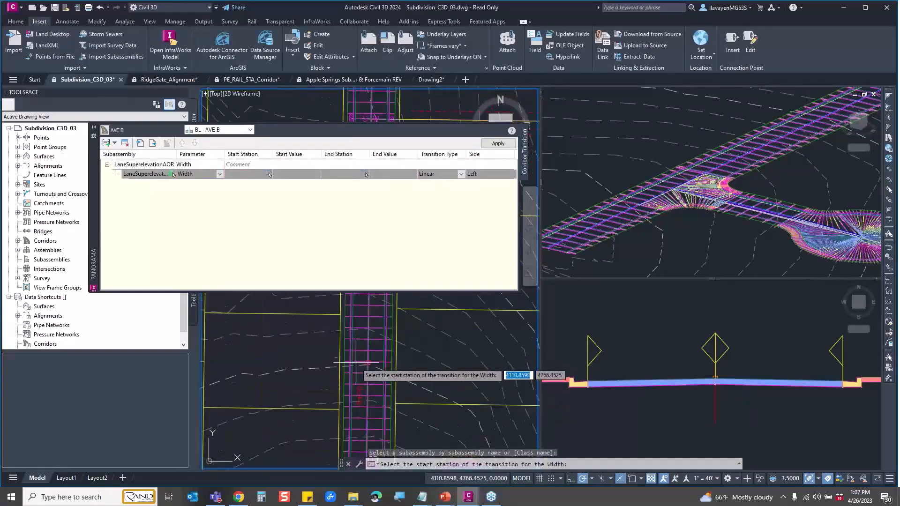
scroll(361, 370, up, 2)
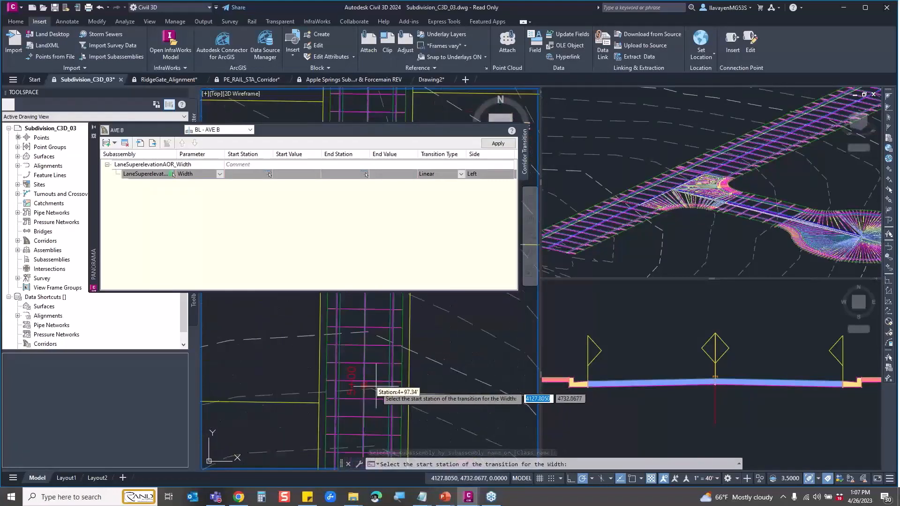
click(304, 374)
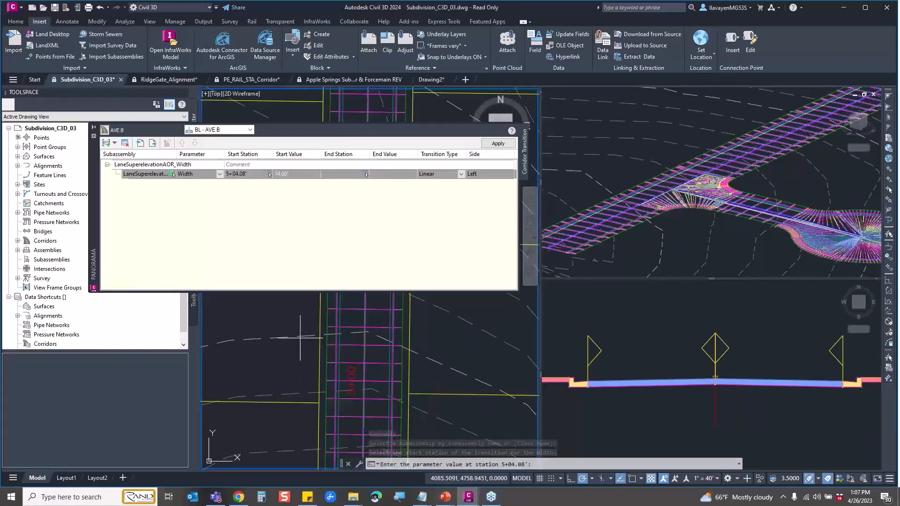
click(555, 465)
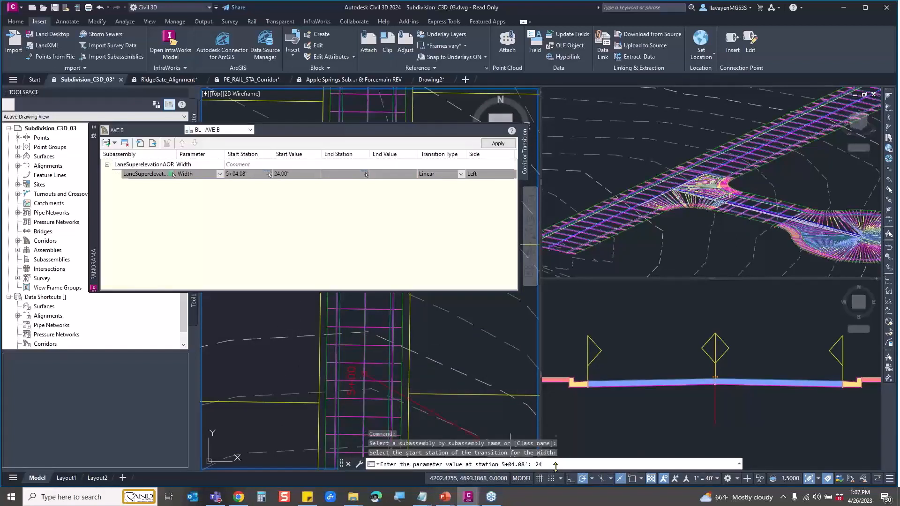
text(24)
key(Return)
Step: End the width transition at about station 6+01 with an end width of 24 and the Linear transition type
scroll(402, 336, down, 3)
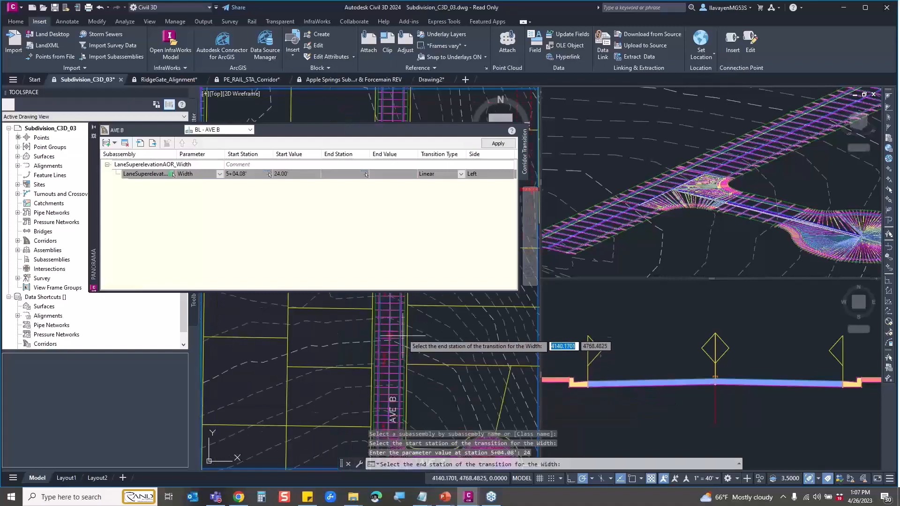
scroll(402, 336, up, 2)
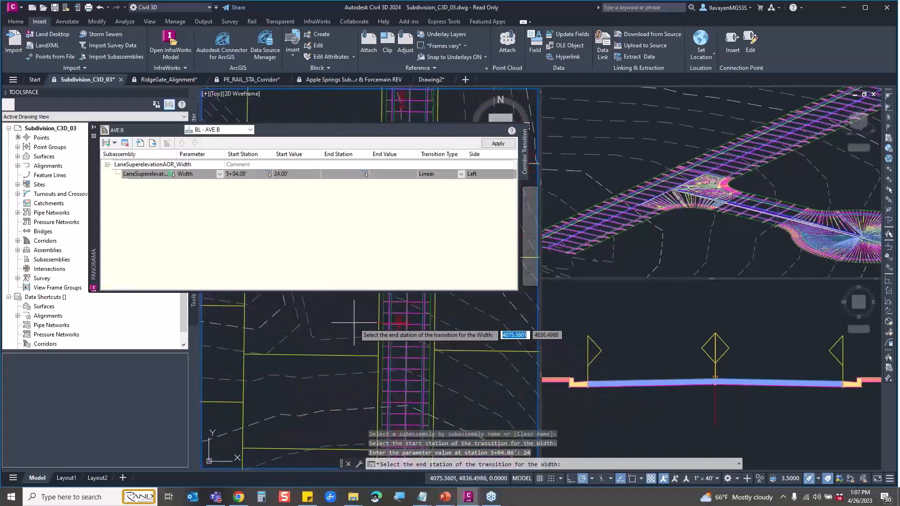
click(335, 368)
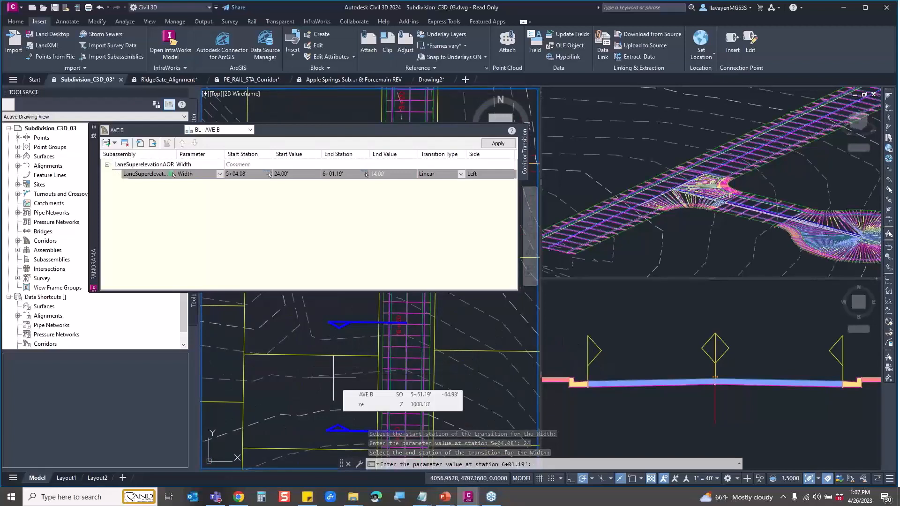
text(24)
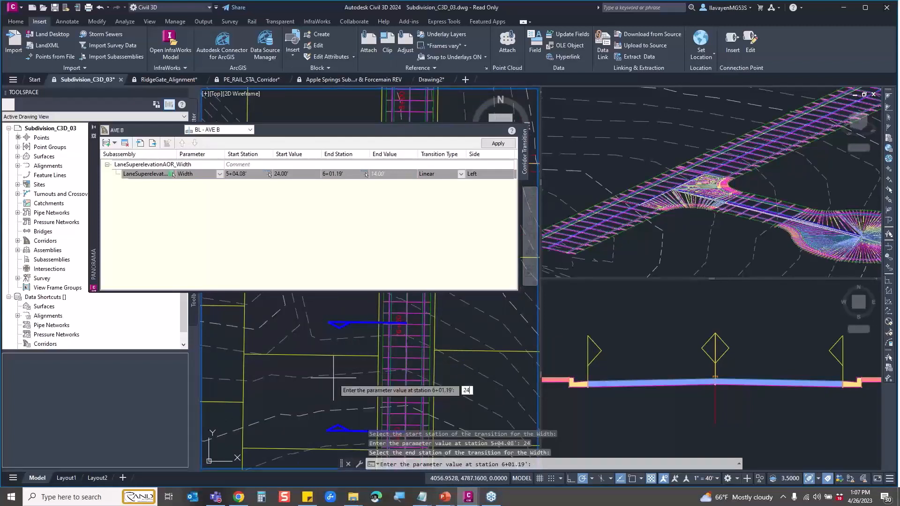
key(Return)
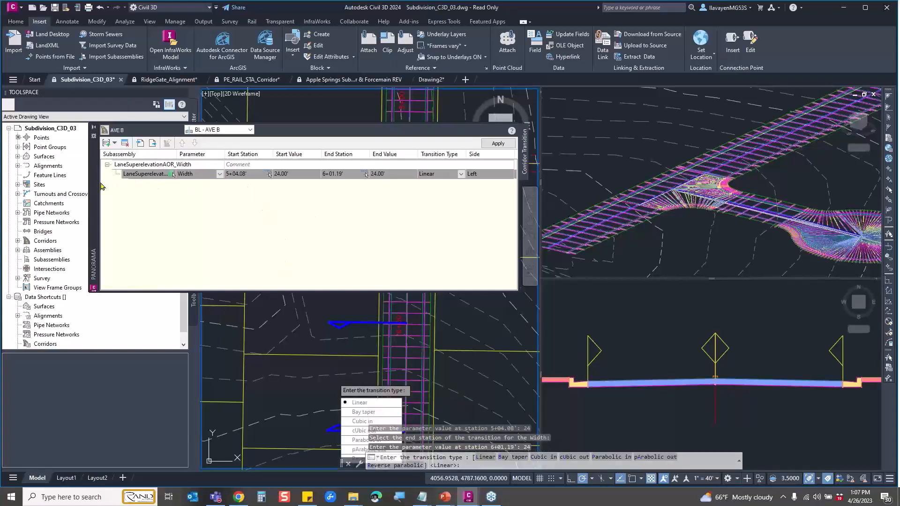
drag(96, 182, 87, 162)
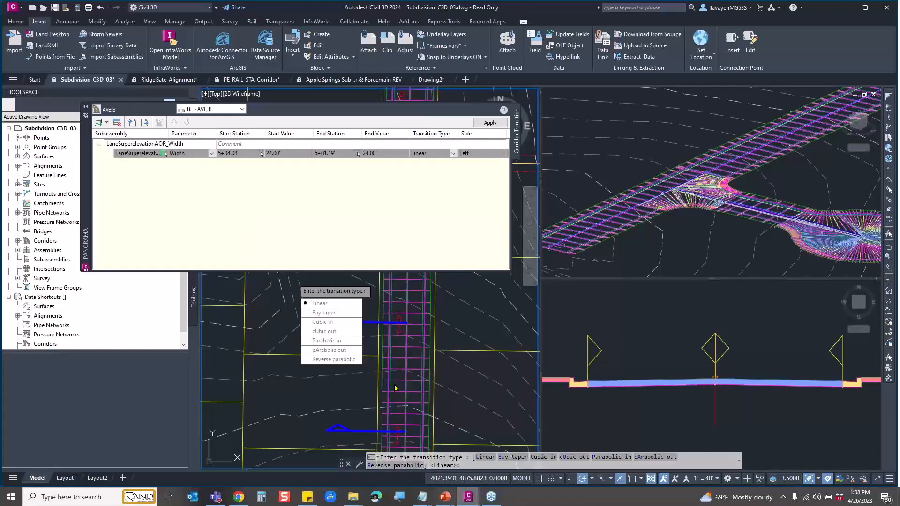
click(328, 304)
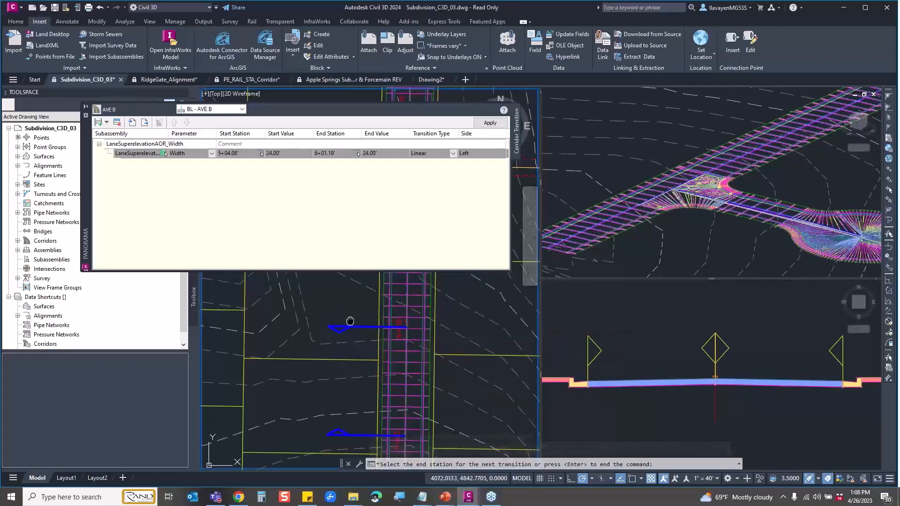
Step: Add the Dynamic Input toggle to the status bar and turn dynamic input off
middle_drag(350, 321, 352, 360)
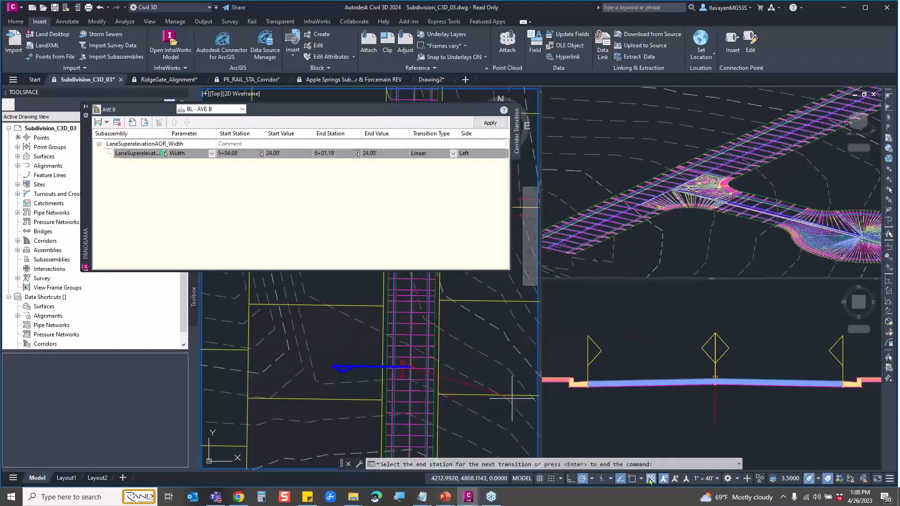
click(888, 479)
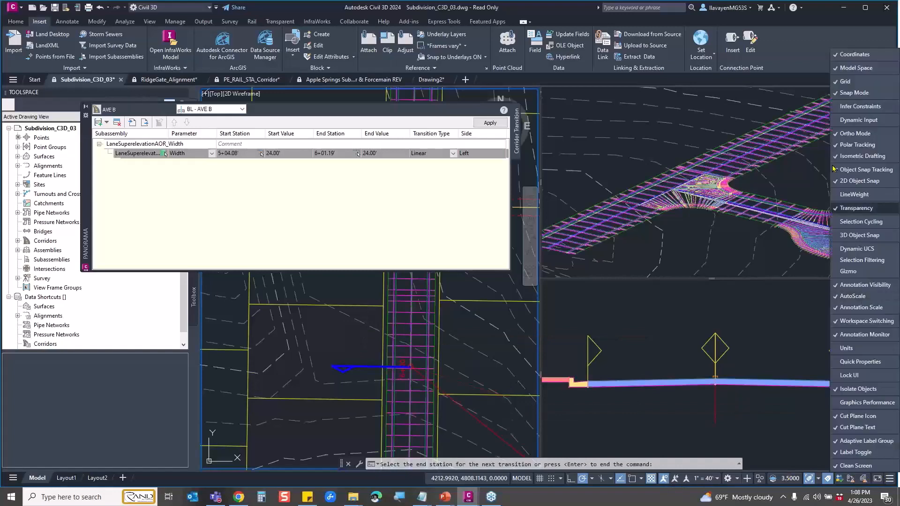
click(860, 119)
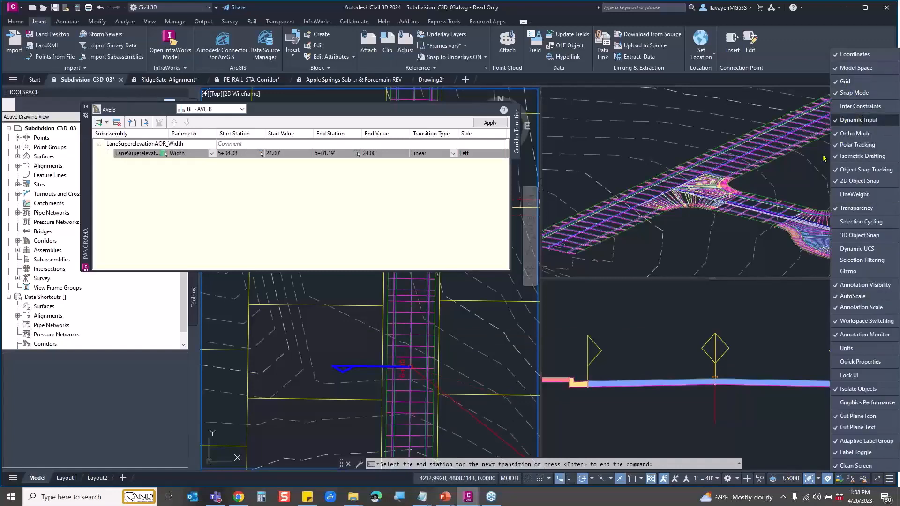
click(563, 479)
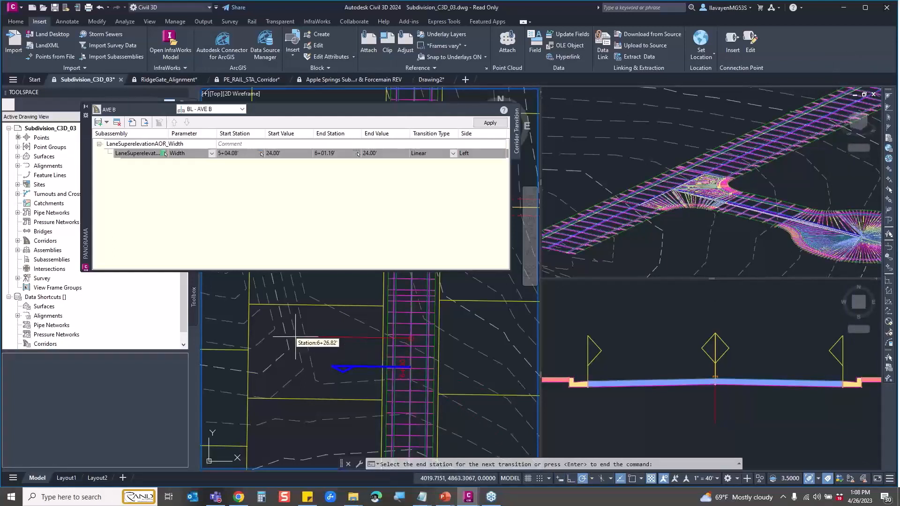
Step: Add a second width transition ending at station 6+50, accepting the default end width
text(650)
key(Return)
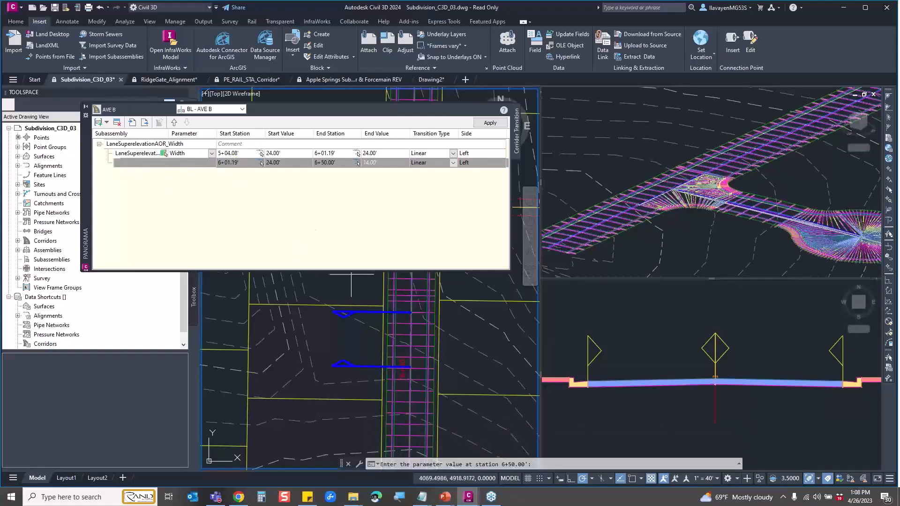
key(Return)
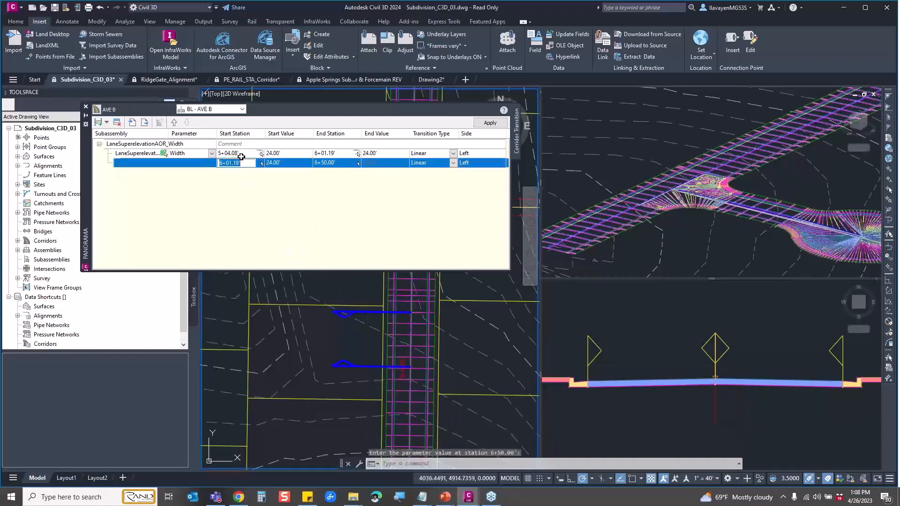
Step: Change the first transition to run from station 5+00 to station 6+00
double_click(244, 159)
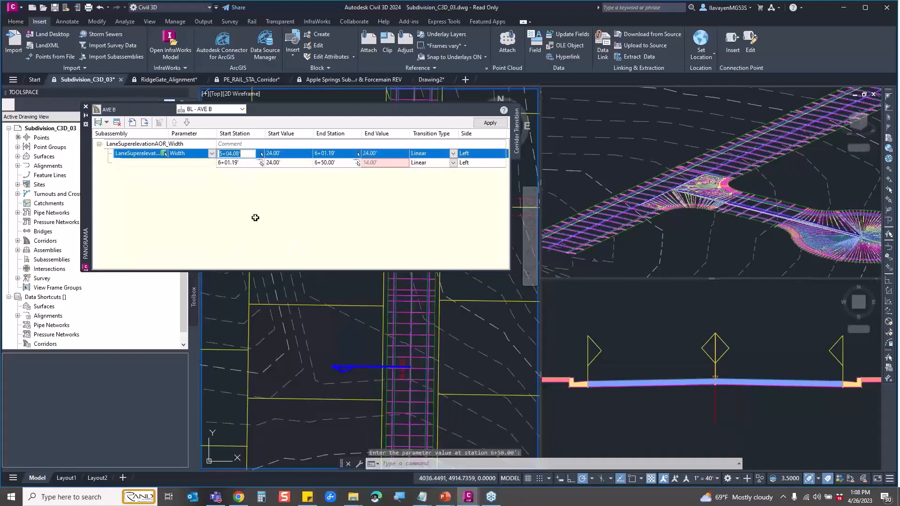
text(500)
key(Return)
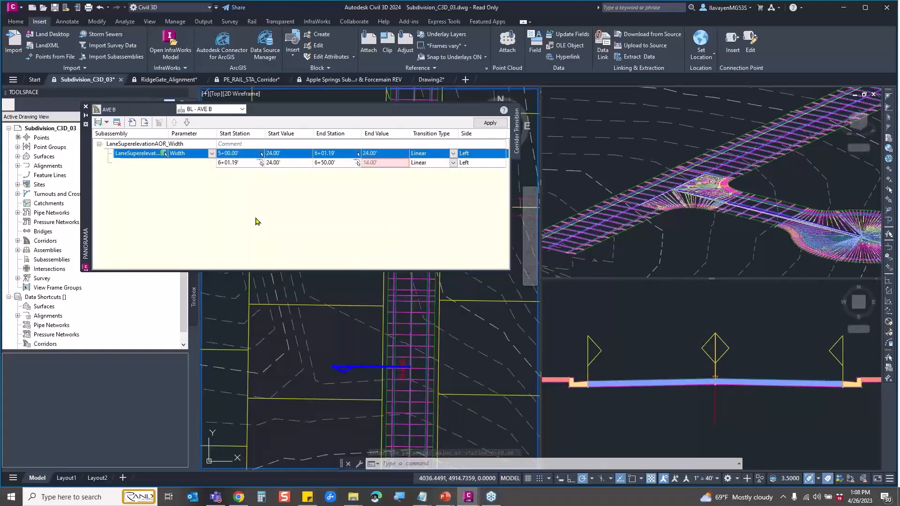
double_click(349, 157)
text(600)
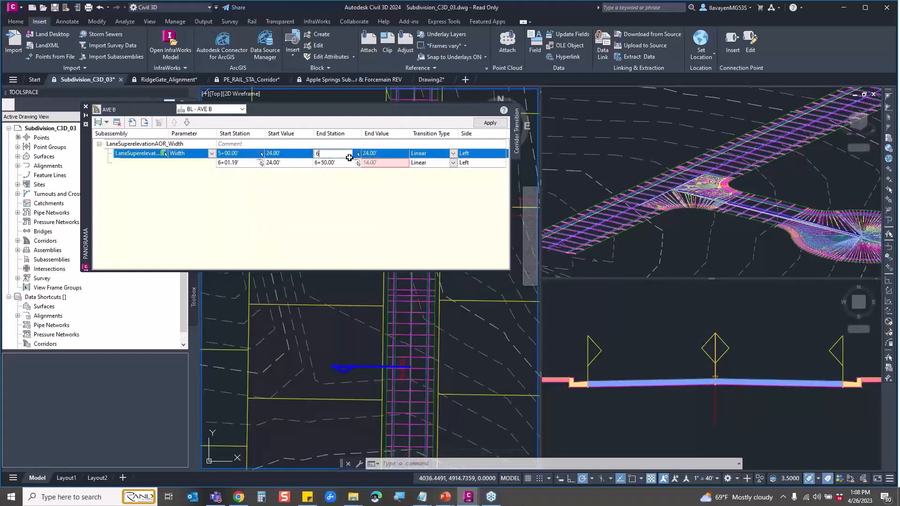
key(Return)
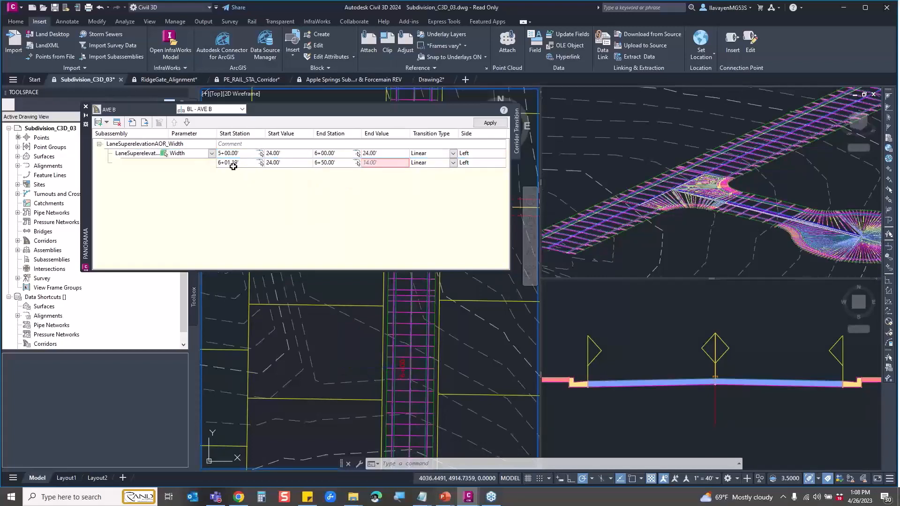
Step: Set the second transition's start station to 6+00
double_click(241, 163)
text(6+00)
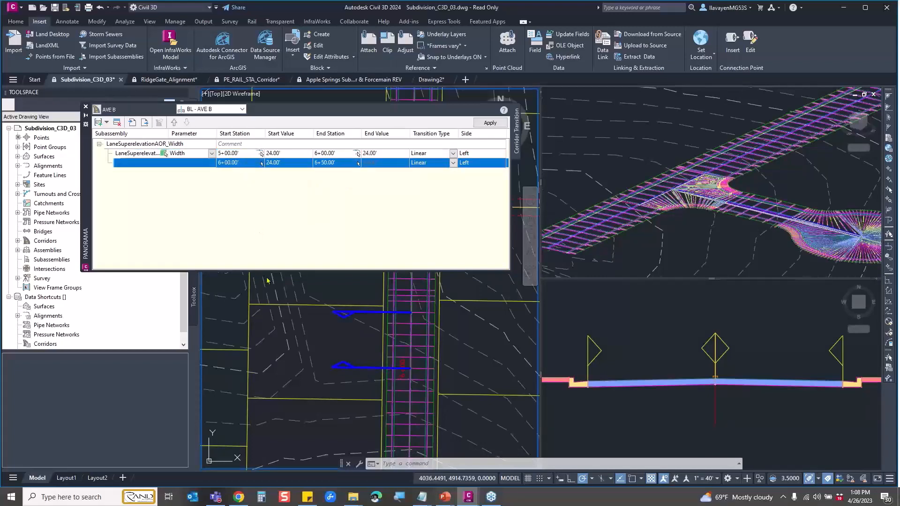
key(Return)
Step: Apply the transitions to the AVE B corridor and inspect the widened lane between stations 5+00 and 6+50 in plan
click(689, 150)
scroll(690, 150, up, 2)
scroll(690, 150, up, 3)
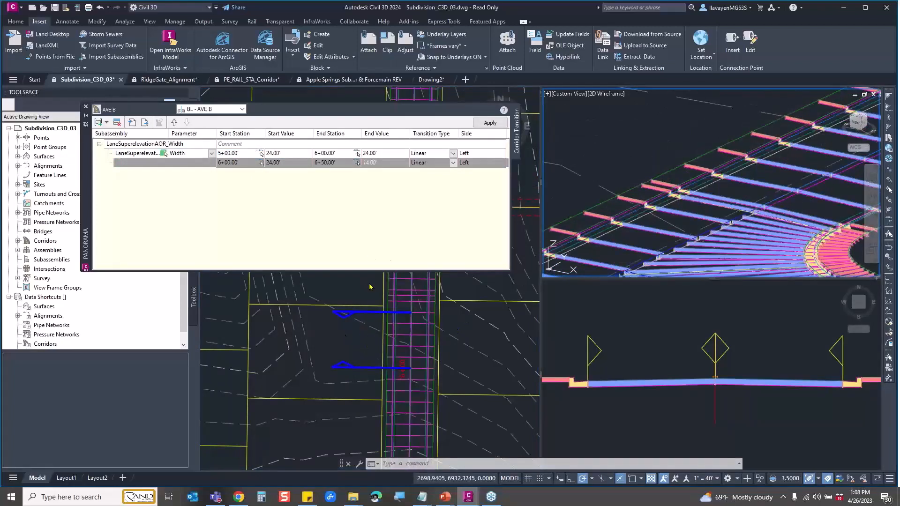
click(490, 123)
click(352, 360)
middle_drag(337, 369, 333, 346)
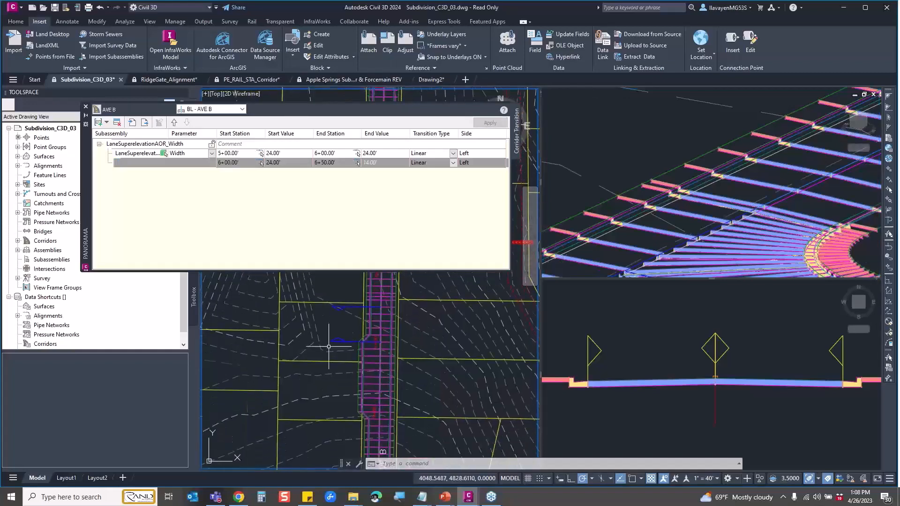
middle_drag(331, 405, 331, 359)
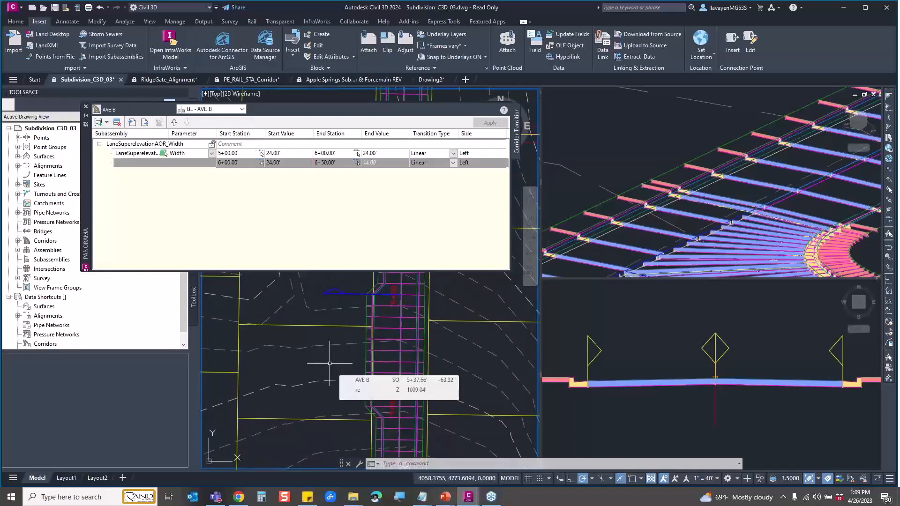
mouse_move(330, 363)
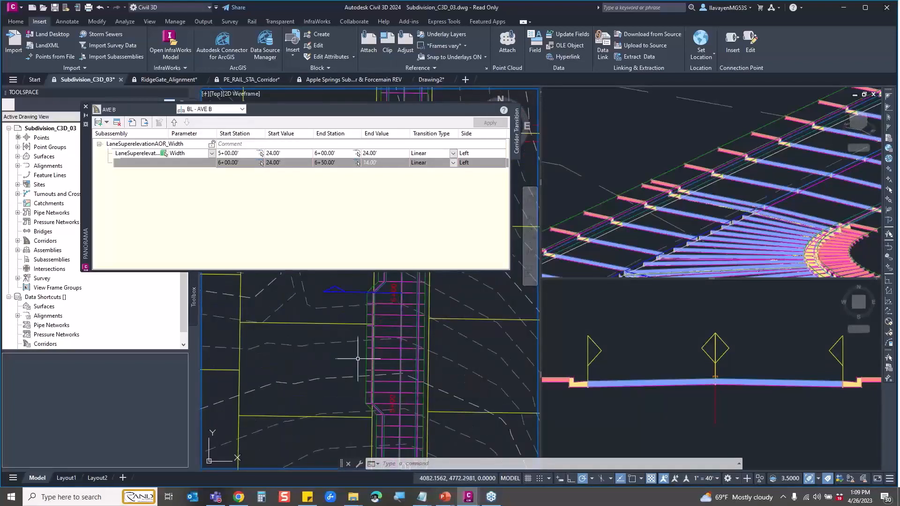
Step: Review the transition types available for the second transition, leaving it on Linear
click(453, 163)
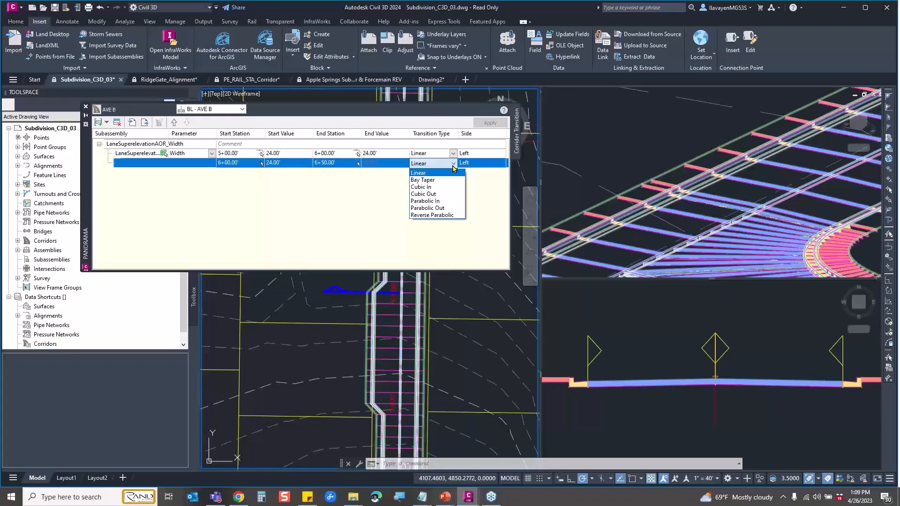
click(349, 186)
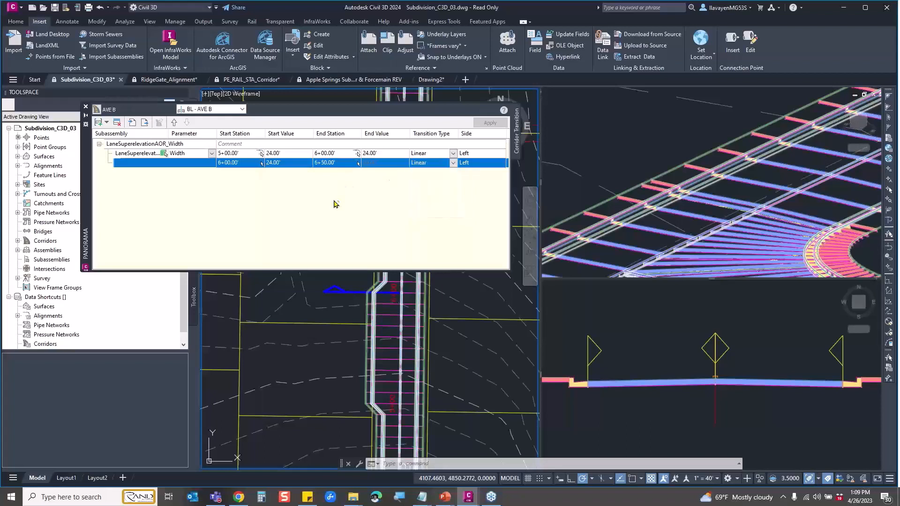
click(334, 204)
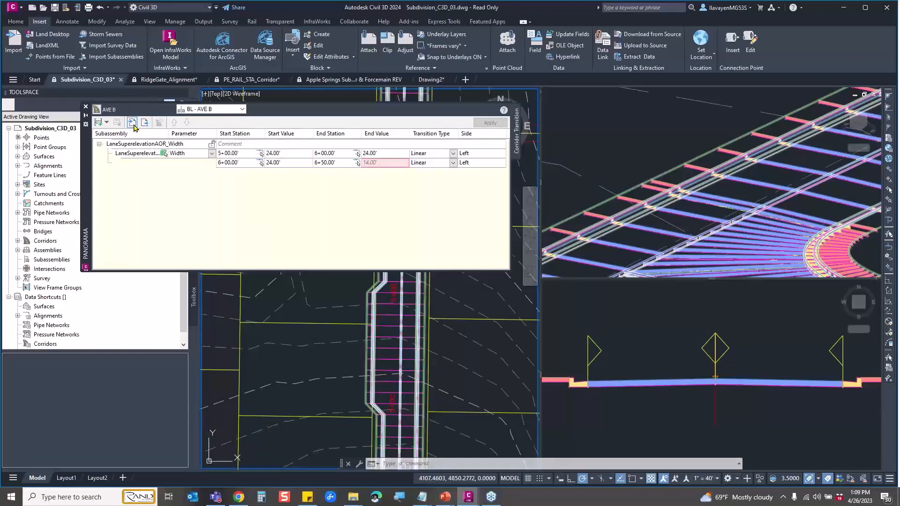
Step: Import corridor transitions from Corr_Transitions_C3D_03.csv, overwriting the existing AVE B transitions
click(132, 122)
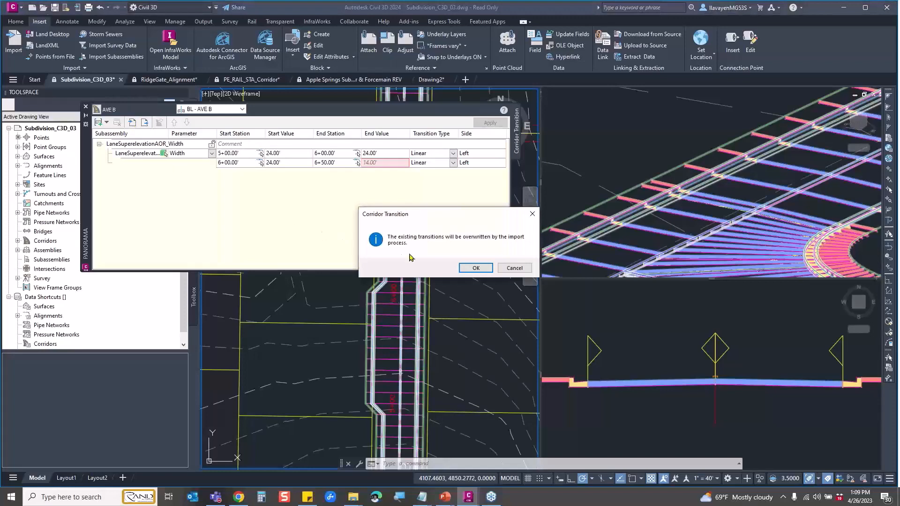
click(476, 270)
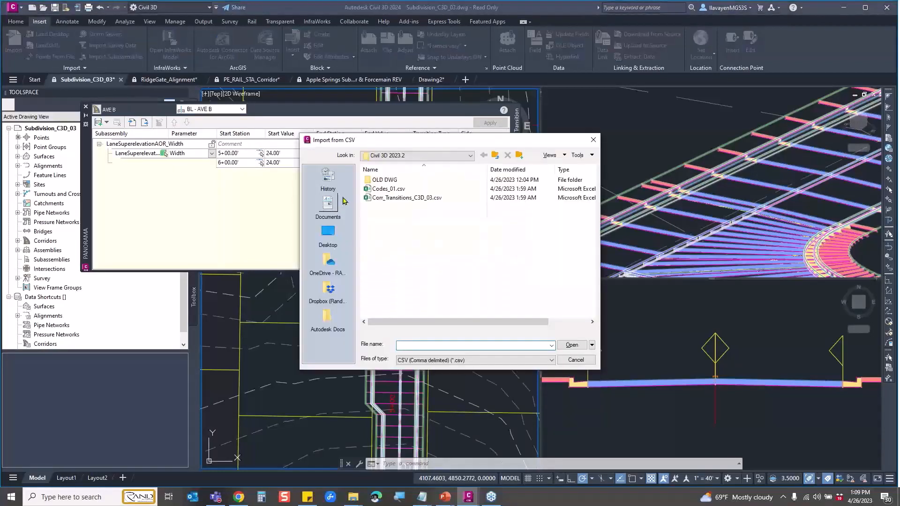
click(374, 198)
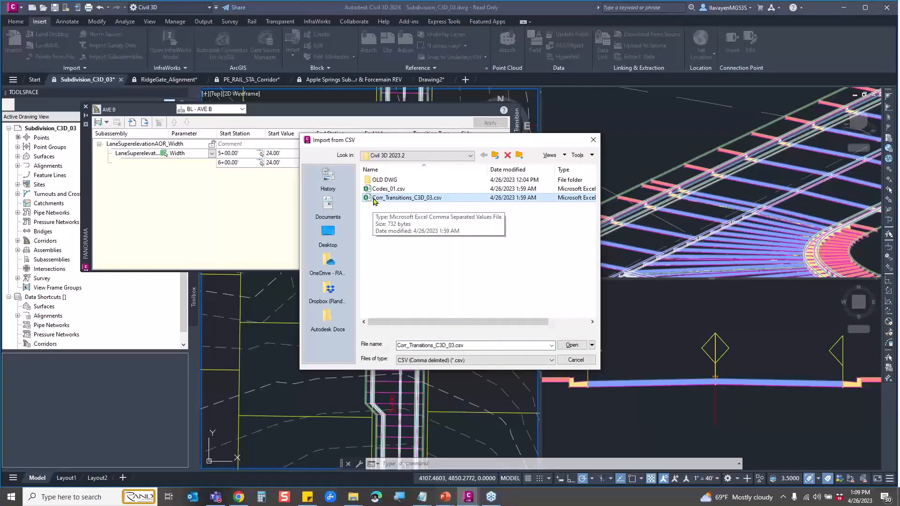
double_click(374, 198)
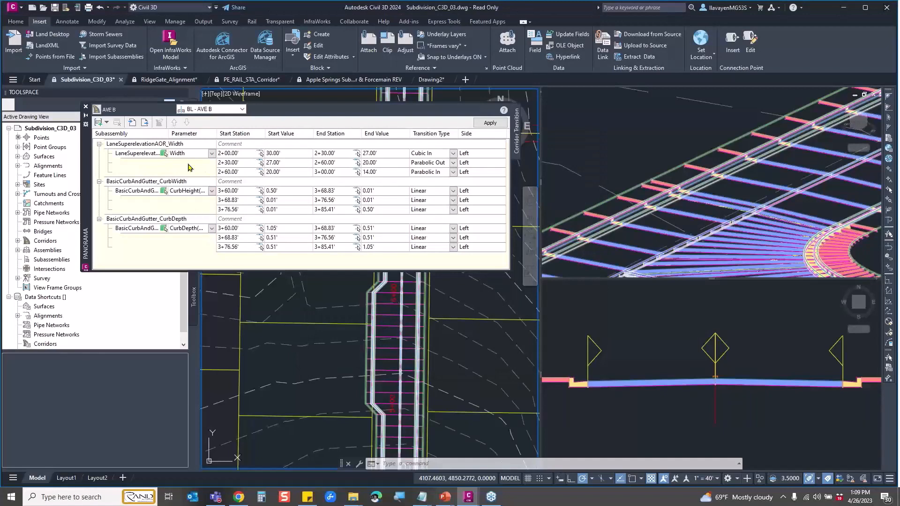
Step: Apply the imported lane width and curb transitions to the AVE B corridor and inspect its lane near McCracken Road in plan
click(128, 181)
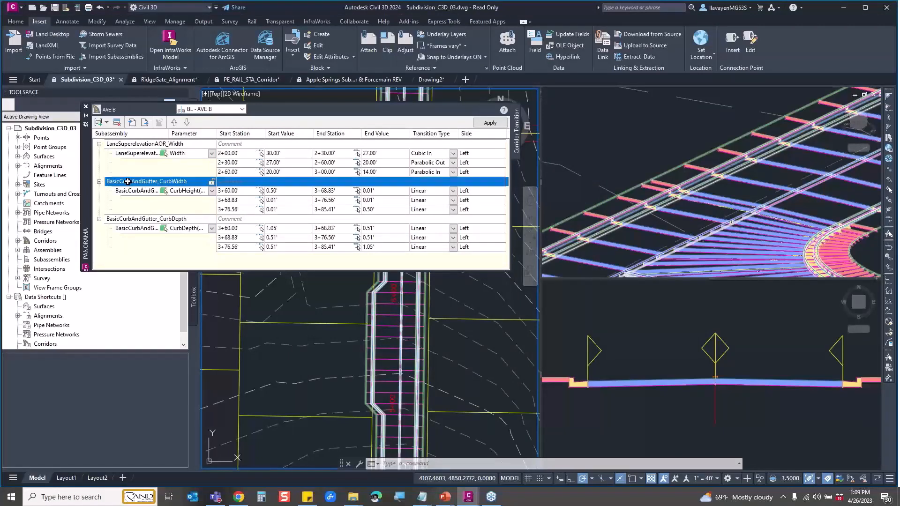
click(143, 219)
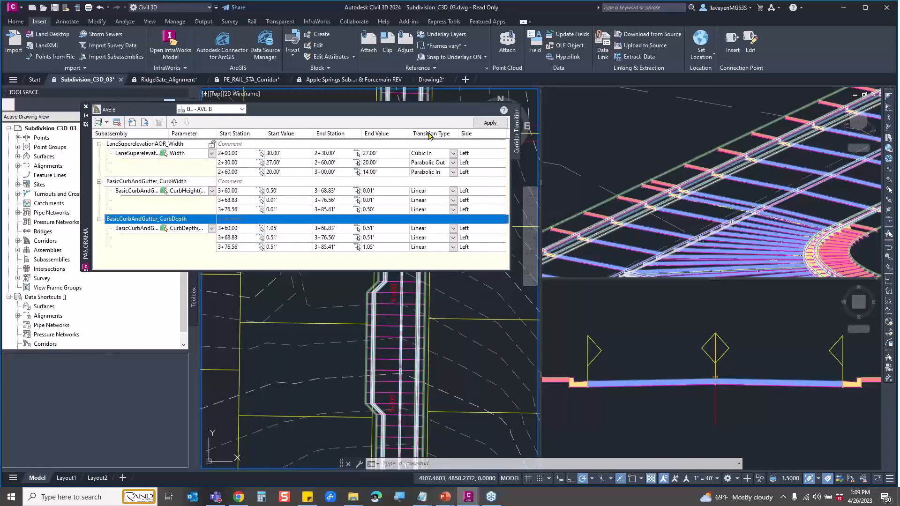
click(480, 124)
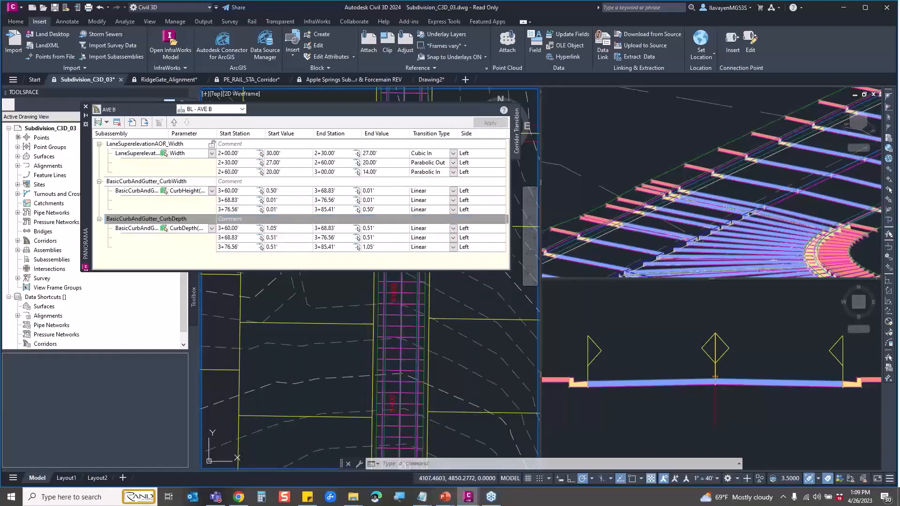
scroll(338, 338, down, 5)
middle_drag(326, 374, 321, 281)
scroll(334, 342, up, 2)
scroll(334, 331, up, 2)
scroll(334, 332, down, 2)
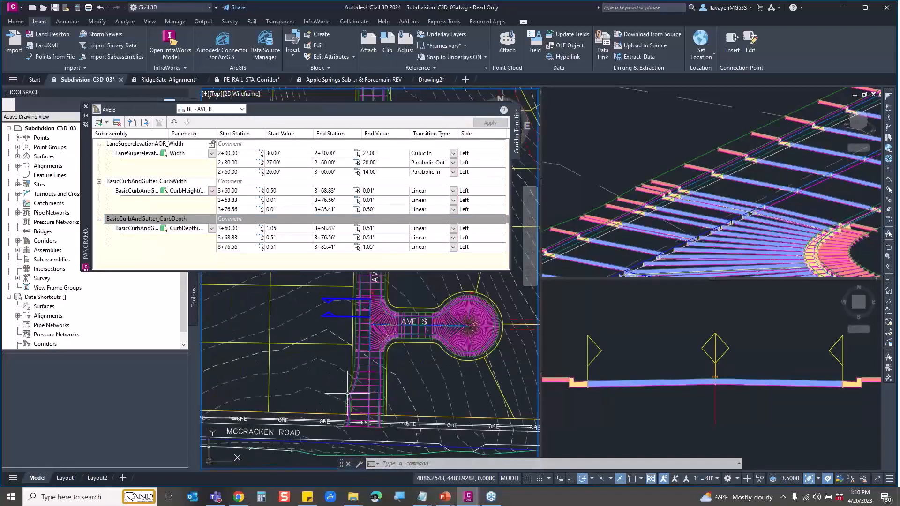
Step: Examine the left curb and gutter sections of the AVE B corridor in the 3D view and close the corridor transition table
click(611, 156)
scroll(619, 169, down, 5)
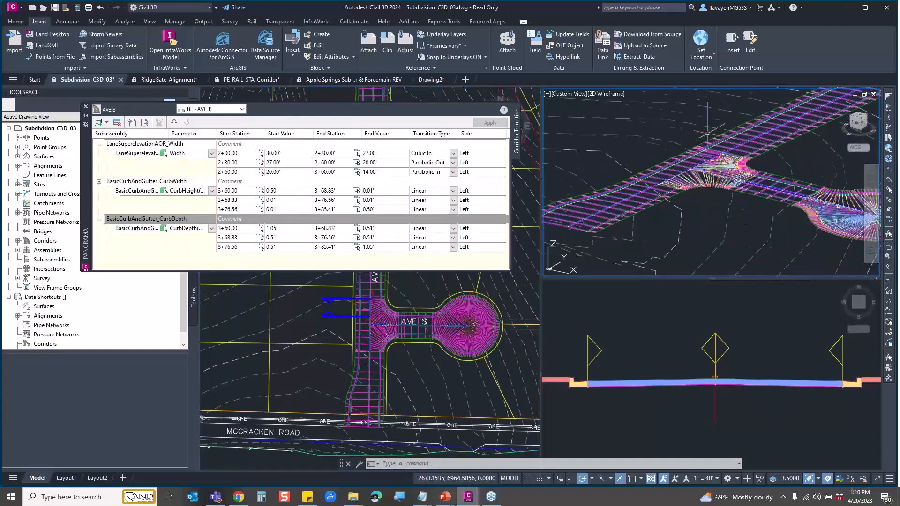
scroll(623, 176, up, 2)
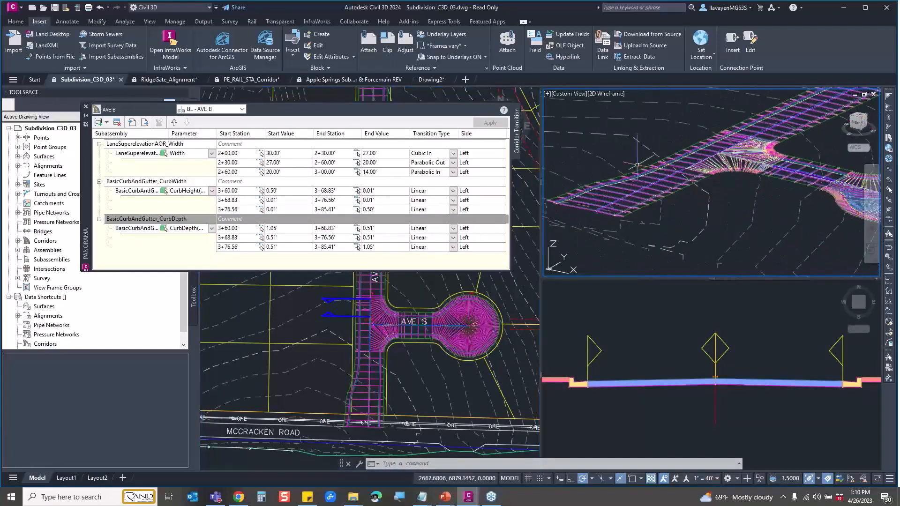
scroll(724, 125, up, 5)
scroll(725, 125, up, 5)
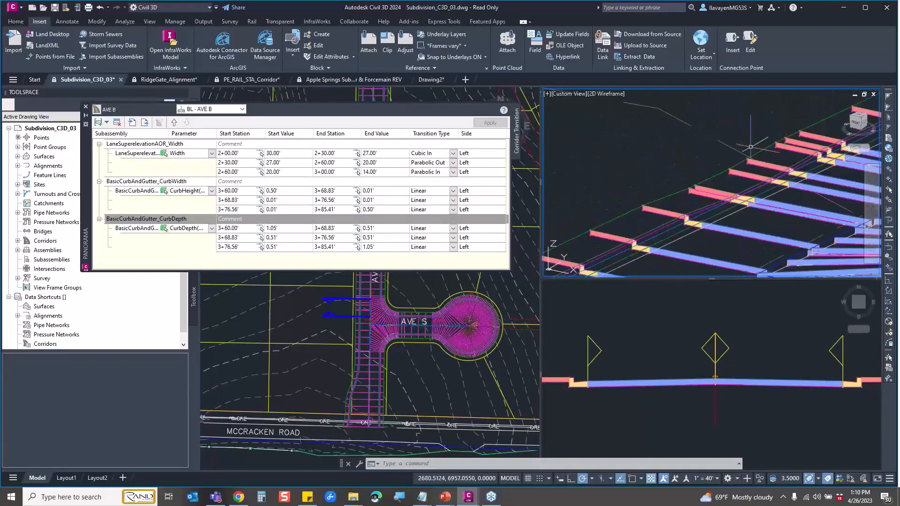
scroll(750, 171, up, 3)
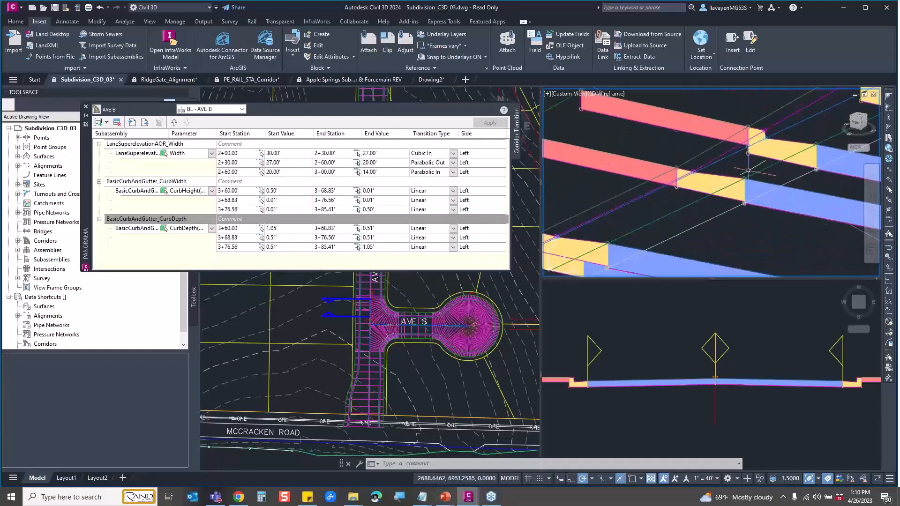
scroll(773, 139, down, 2)
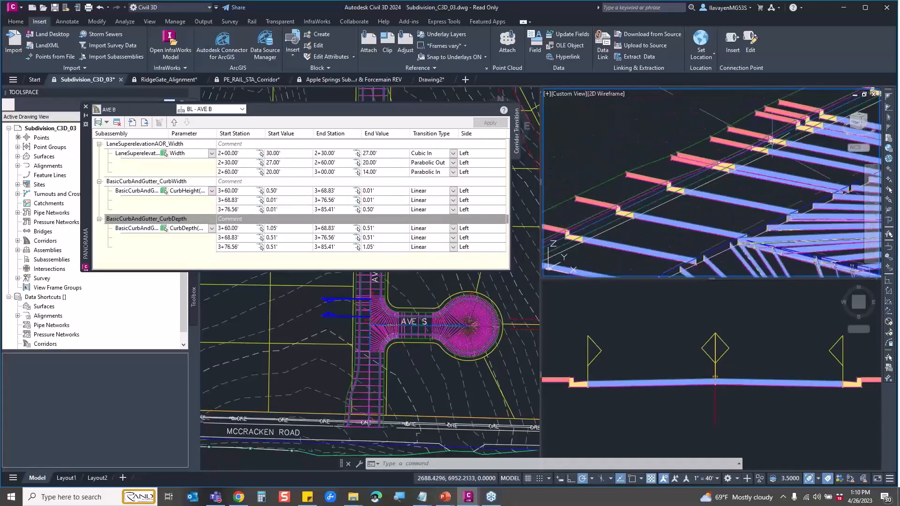
scroll(770, 139, down, 2)
scroll(750, 139, up, 2)
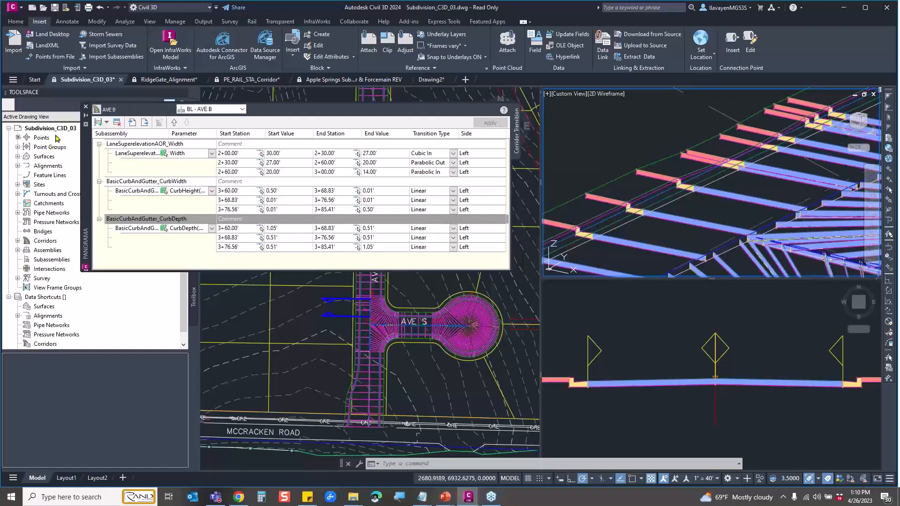
click(86, 107)
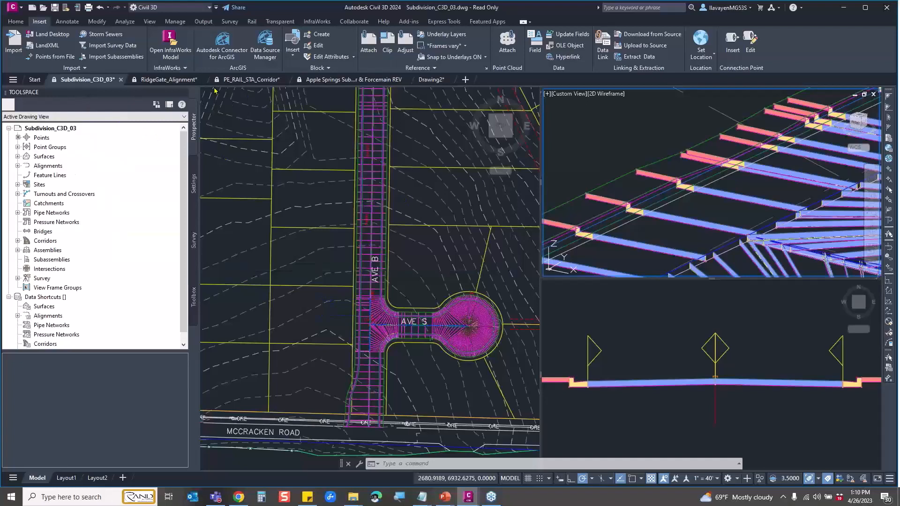
Step: Switch to the RidgeGate_Alignment drawing and turn on the Level Of Detail display mode for its surfaces
click(173, 80)
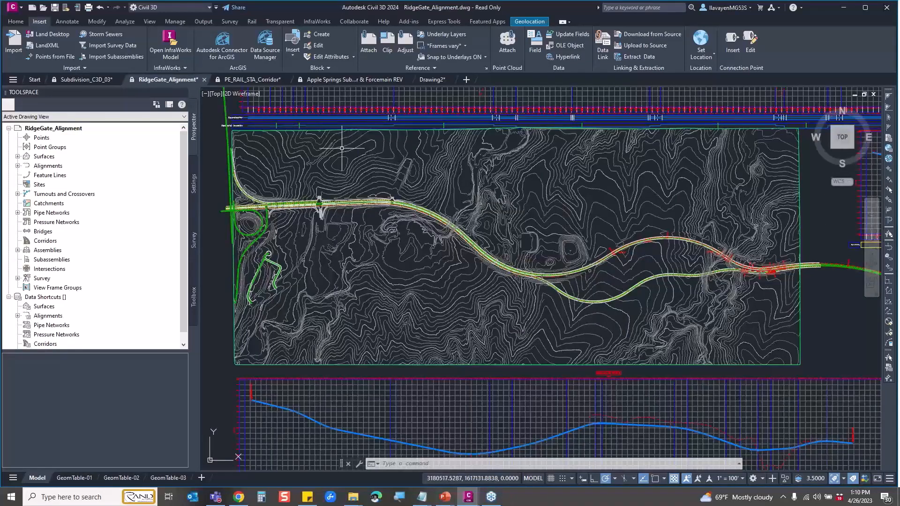
click(155, 22)
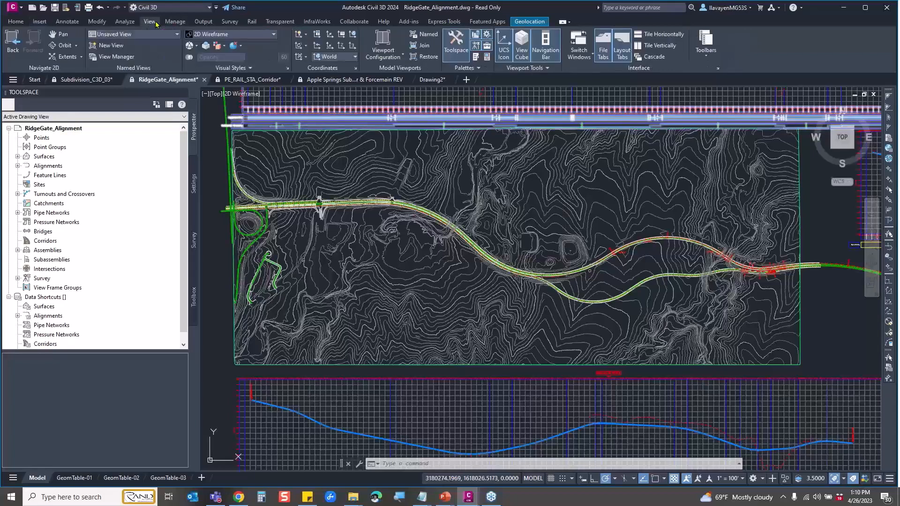
click(526, 68)
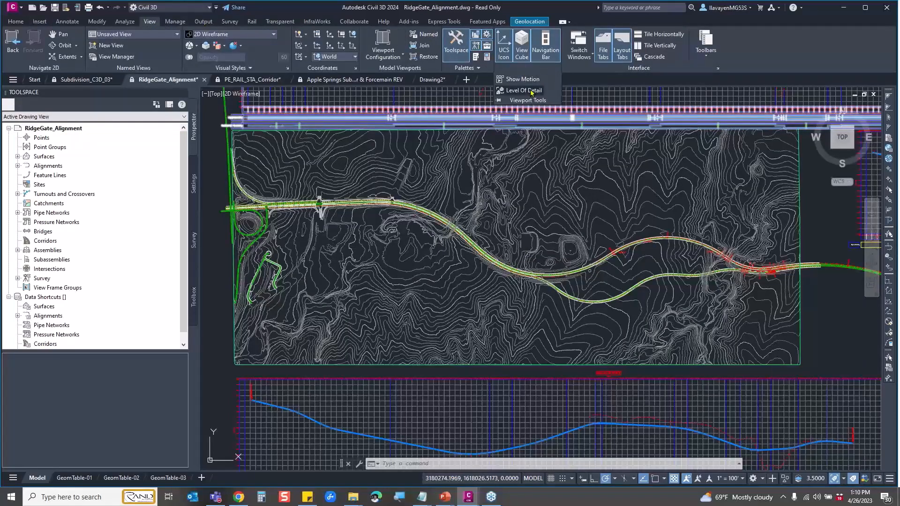
click(524, 91)
click(508, 269)
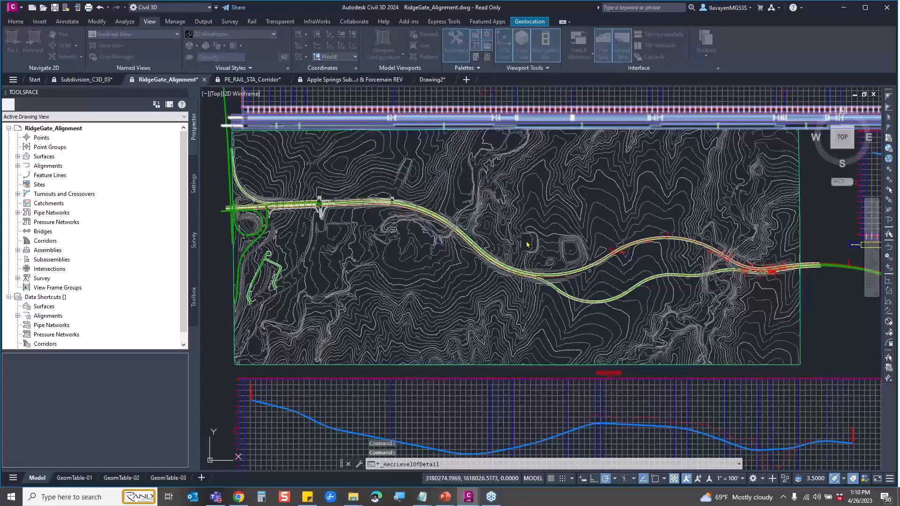
Step: Examine how the surface contours around the RidgeGate road display at different zoom levels with Level Of Detail on
scroll(530, 225, down, 4)
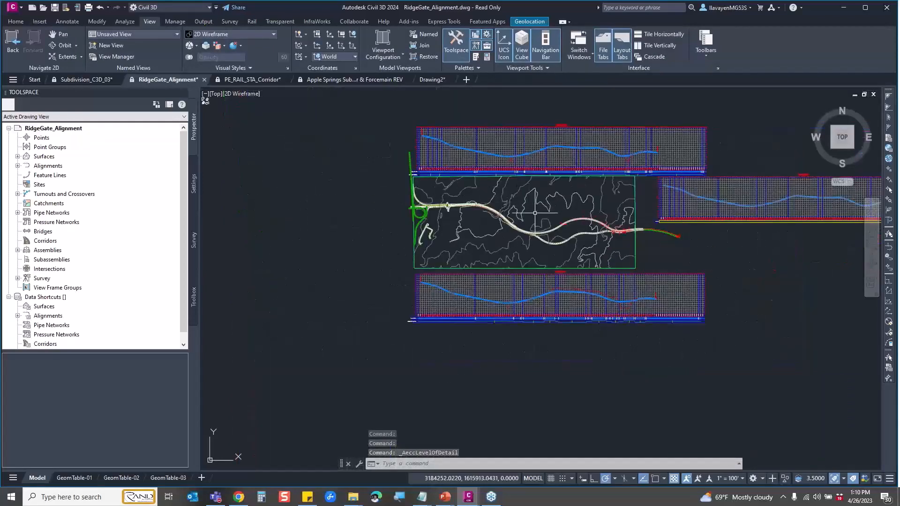
scroll(534, 214, up, 2)
scroll(534, 215, up, 5)
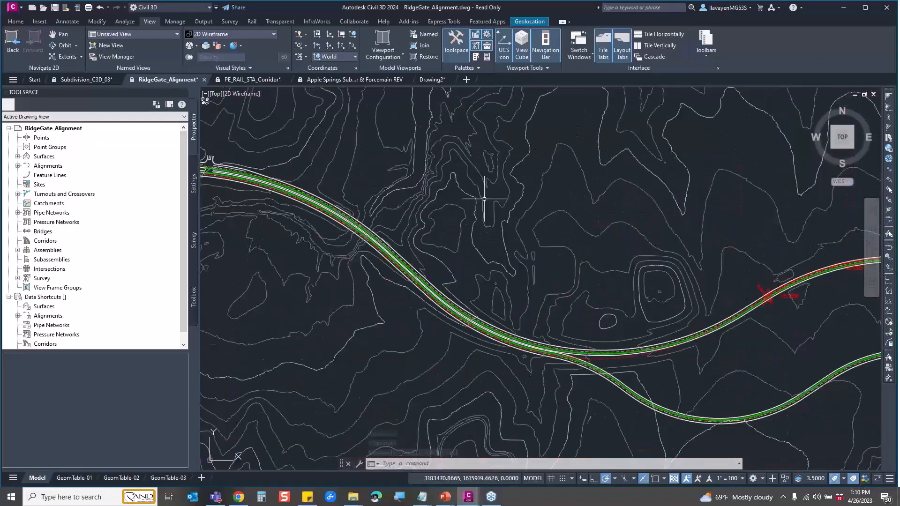
scroll(481, 199, up, 4)
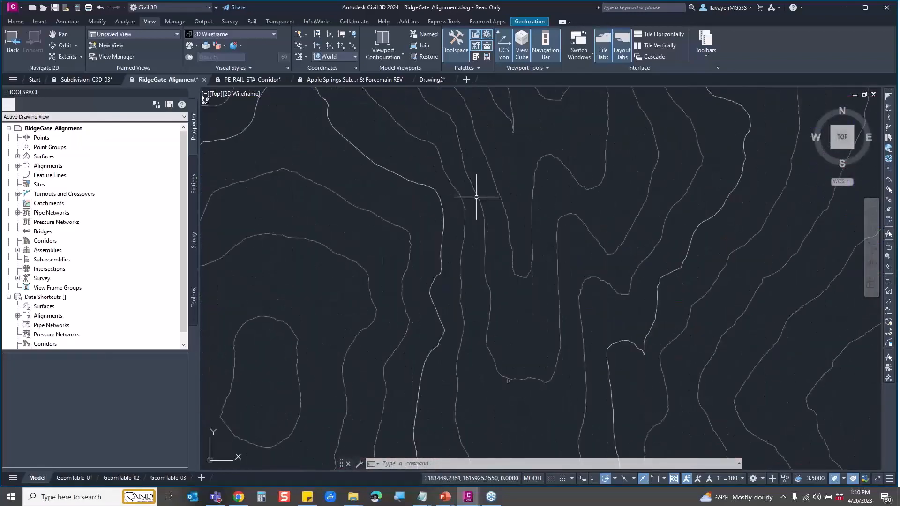
scroll(456, 178, down, 3)
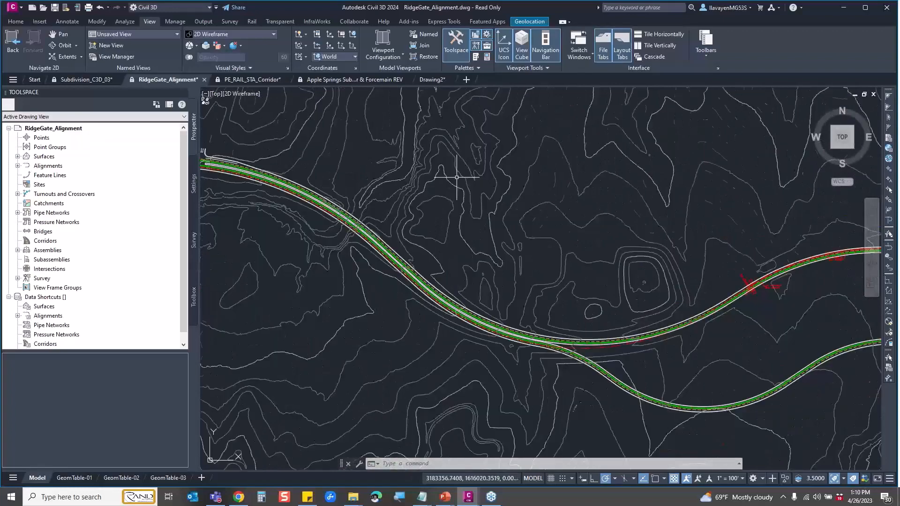
scroll(457, 177, down, 2)
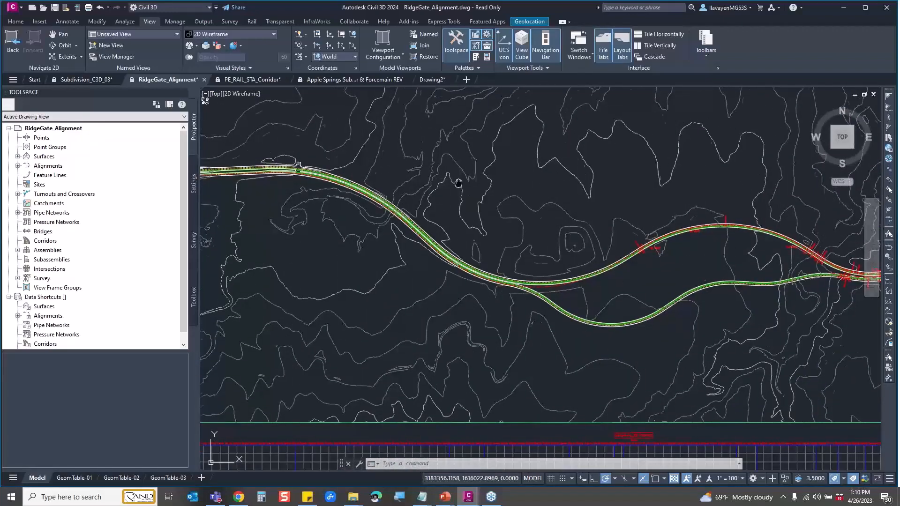
middle_drag(459, 185, 461, 212)
scroll(461, 212, down, 3)
scroll(461, 212, up, 3)
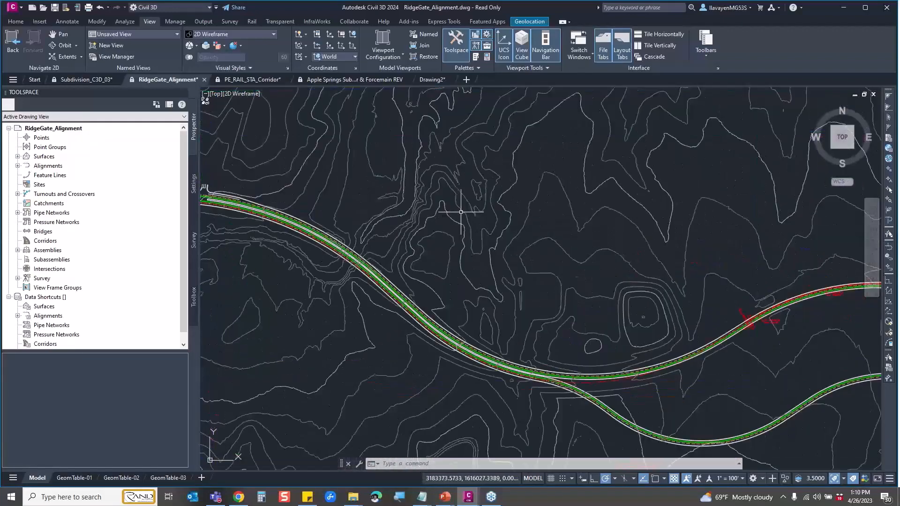
scroll(461, 212, down, 3)
scroll(462, 208, up, 5)
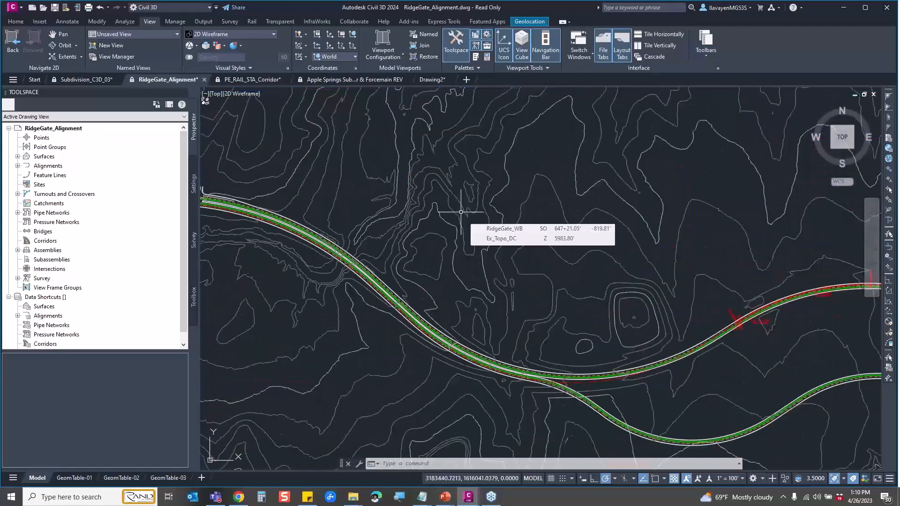
key(ctrl+w)
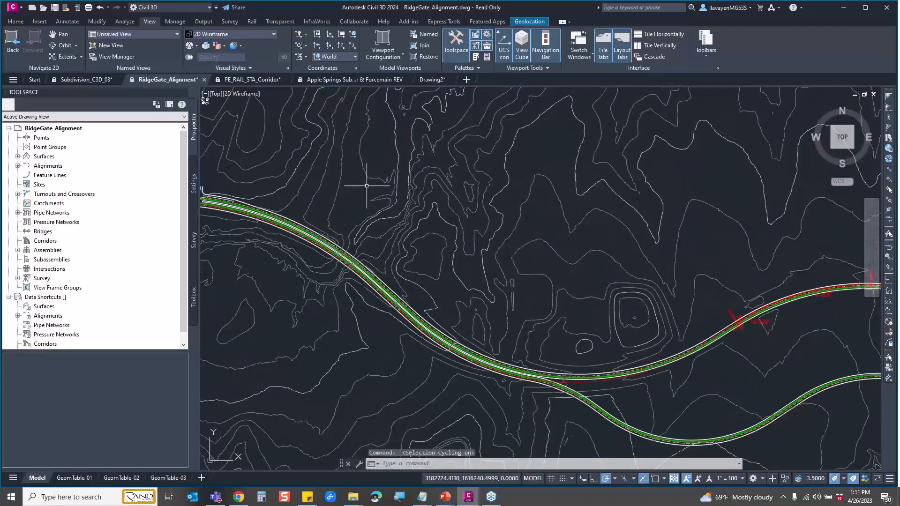
click(543, 68)
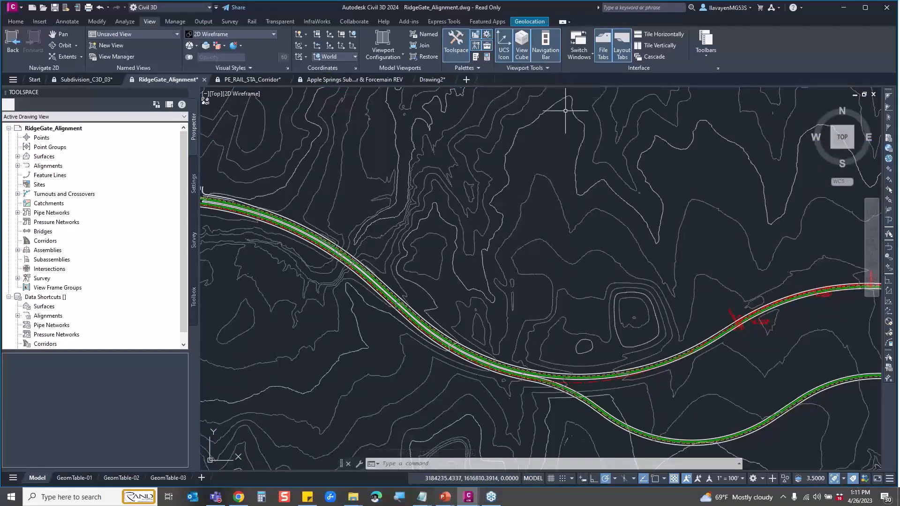
key(ctrl+w)
click(544, 68)
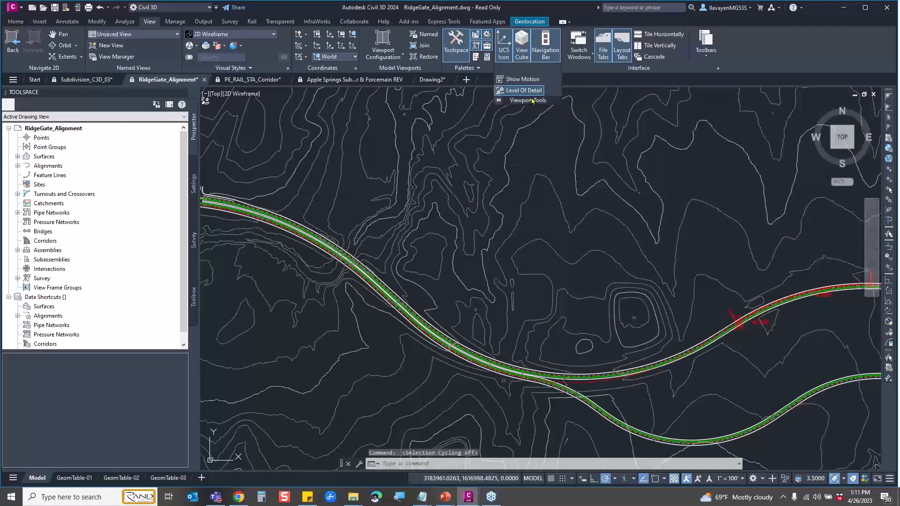
key(ctrl)
key(ctrl)
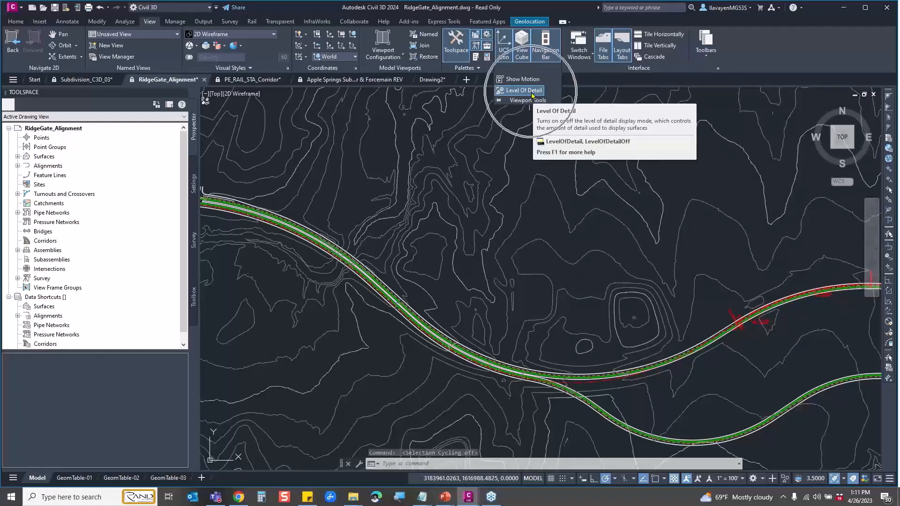
key(ctrl)
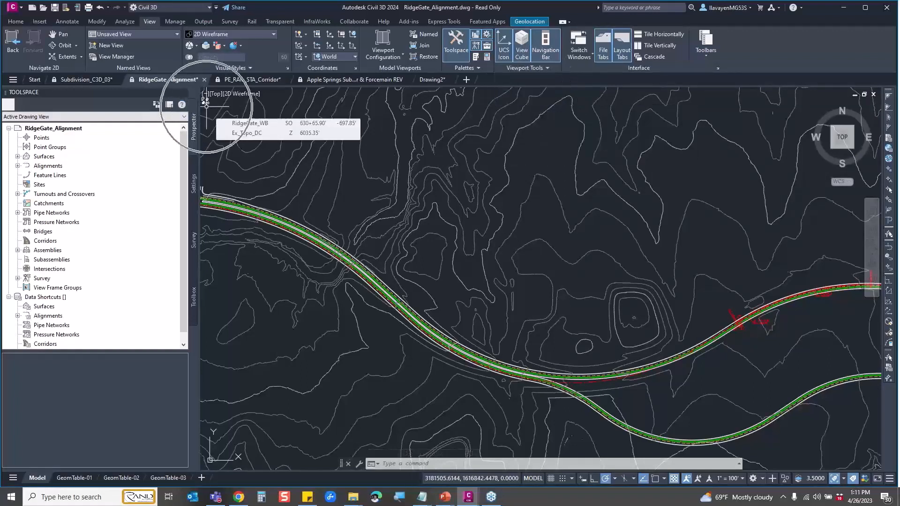
Step: Turn off the Level Of Detail display mode and inspect the surface contours around the RidgeGate road split
click(525, 68)
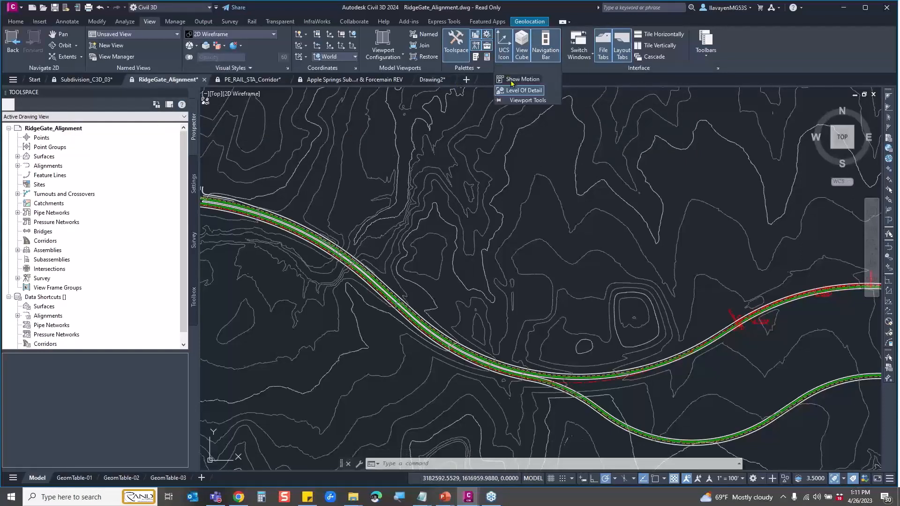
click(516, 91)
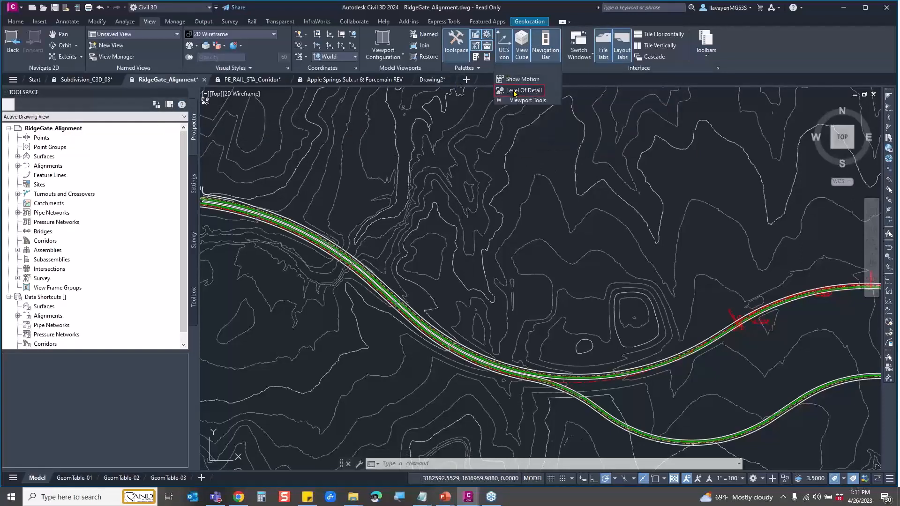
click(506, 265)
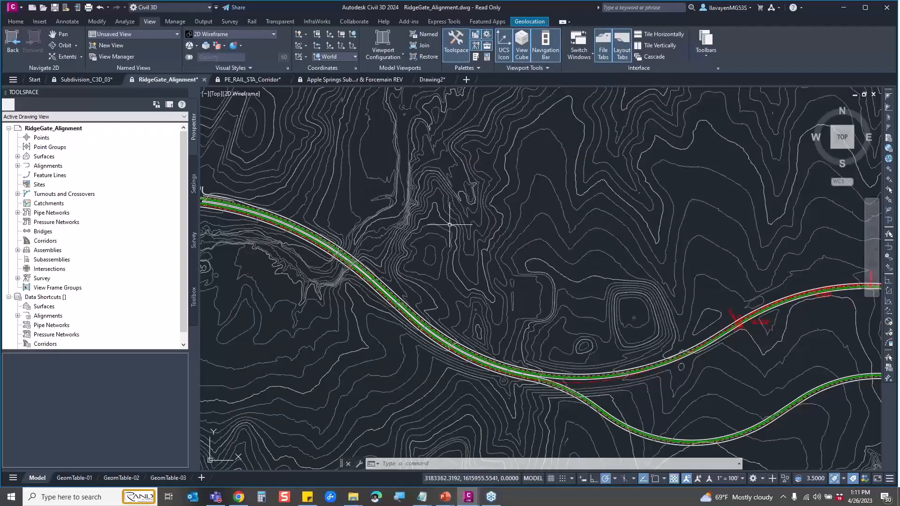
middle_drag(418, 288, 387, 215)
scroll(614, 207, up, 5)
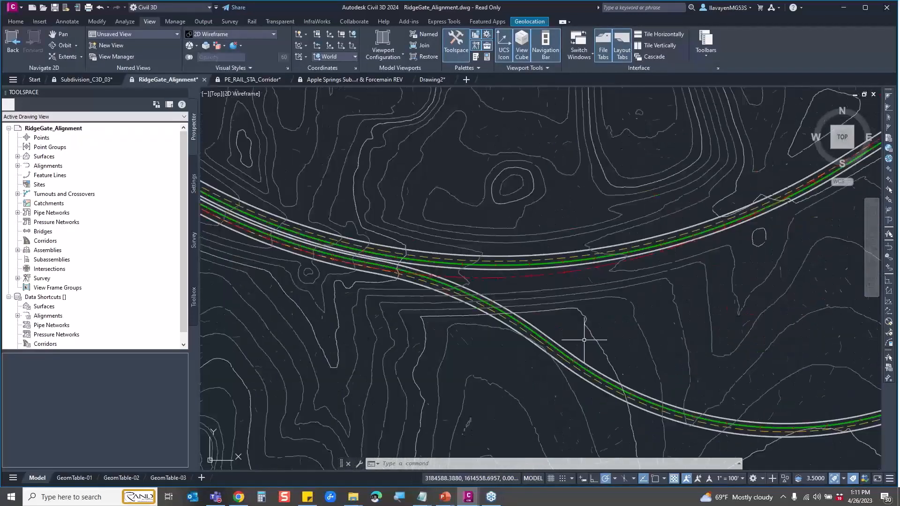
Step: Redraw the adaptive label groups along the upper branch of the RidgeGate road, east of the split
middle_drag(635, 291, 530, 281)
middle_drag(627, 239, 425, 358)
middle_drag(614, 251, 579, 277)
middle_drag(477, 340, 493, 322)
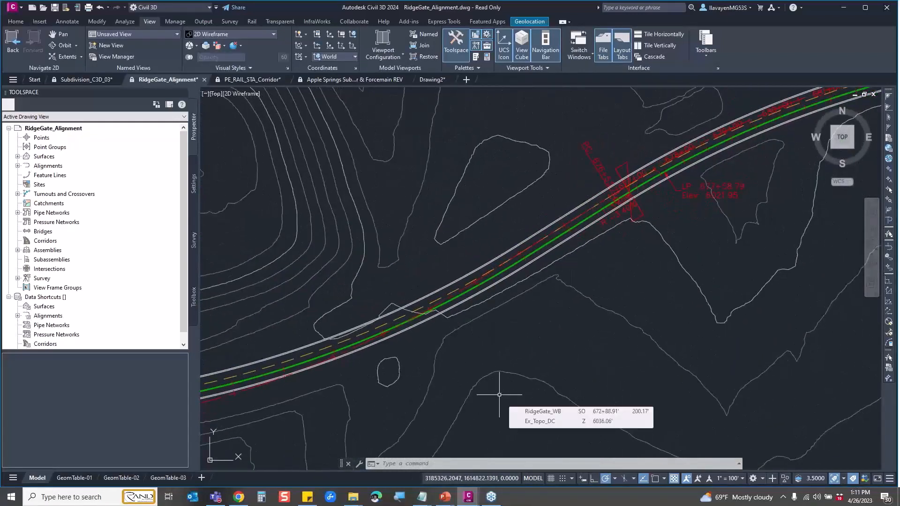
click(844, 480)
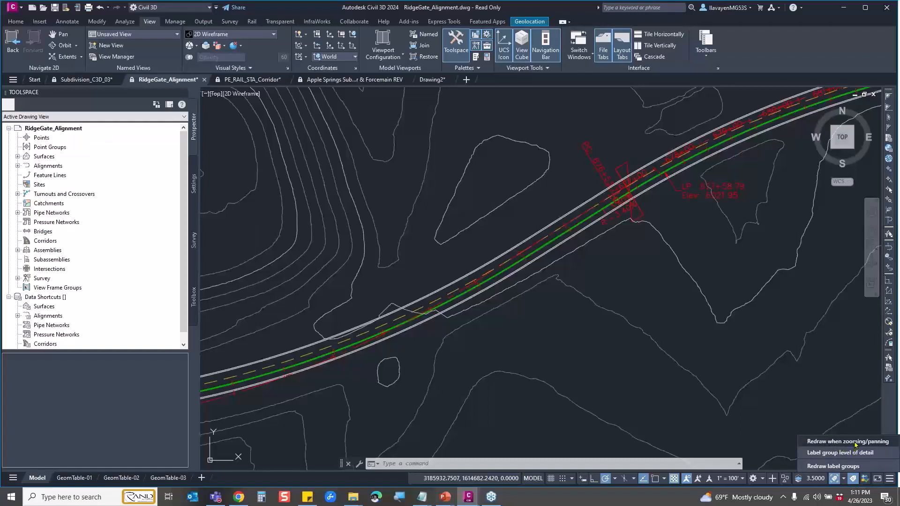
click(855, 466)
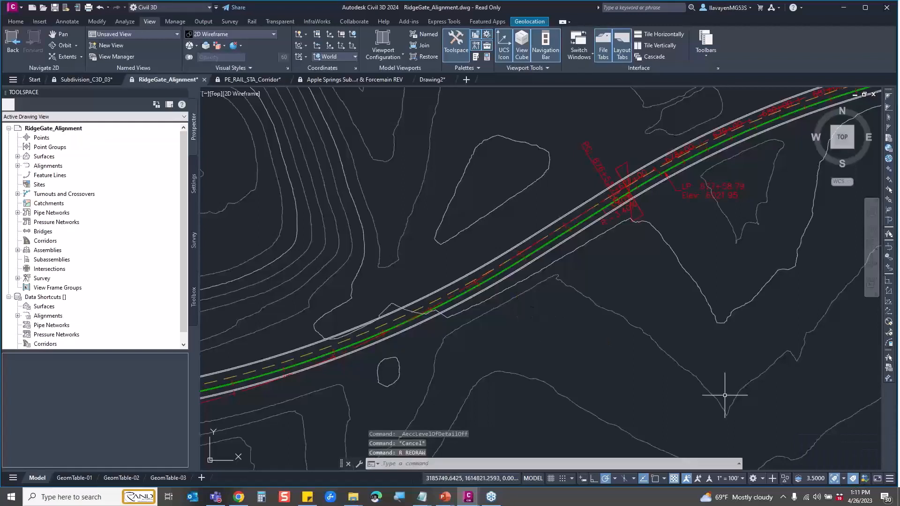
click(843, 482)
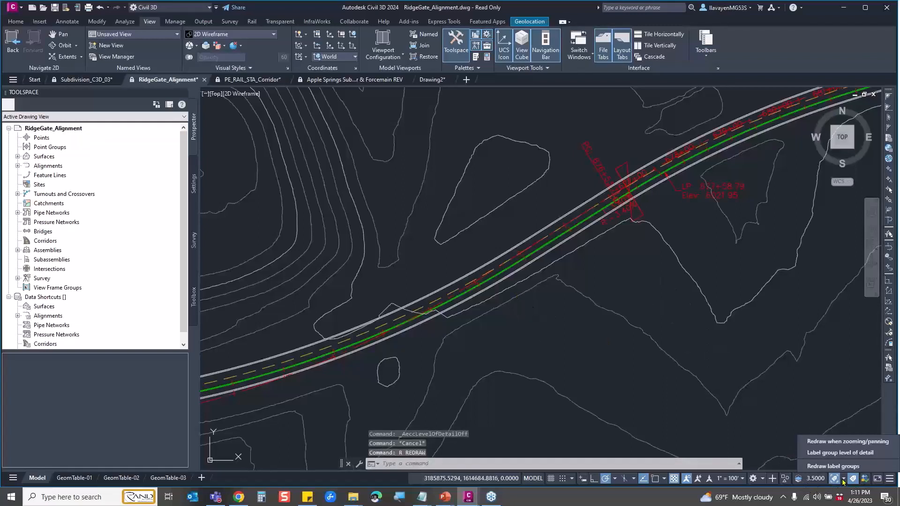
click(842, 468)
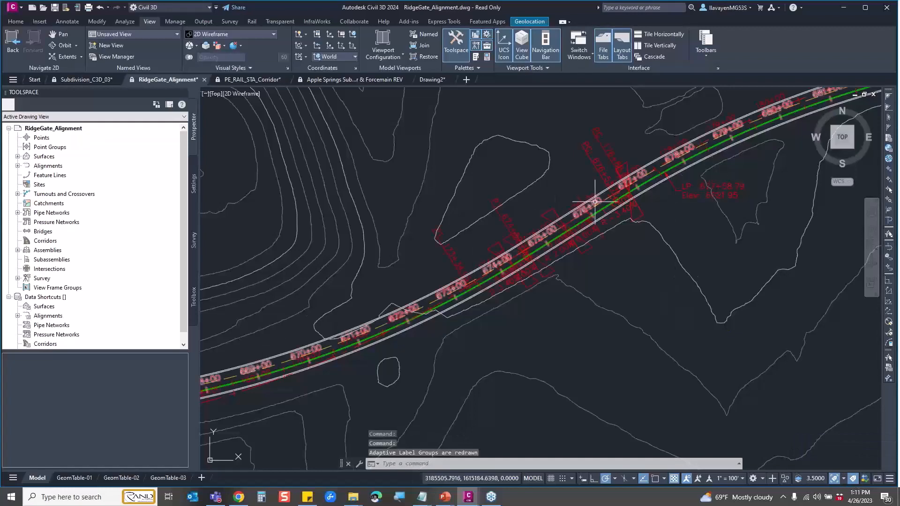
Step: Redraw the label groups for a close view of the point where the RidgeGate road splits
scroll(594, 201, down, 3)
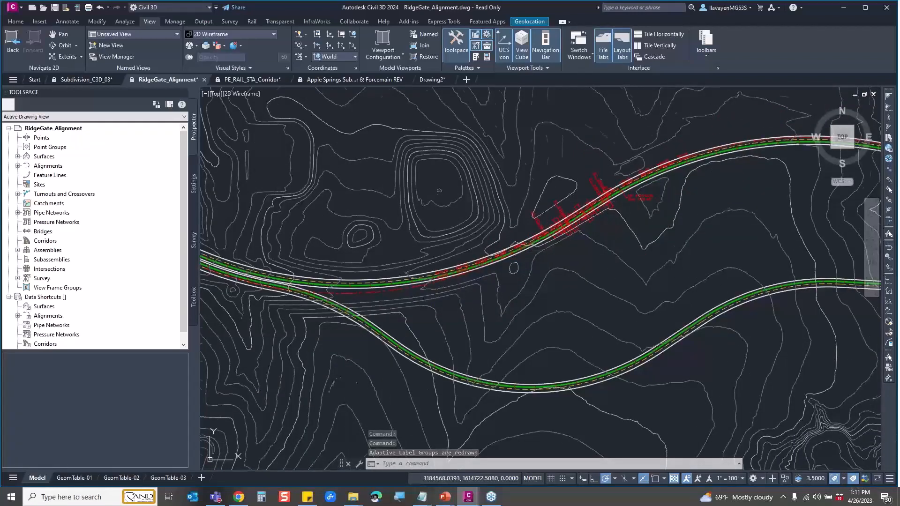
middle_drag(335, 295, 470, 294)
scroll(420, 291, up, 6)
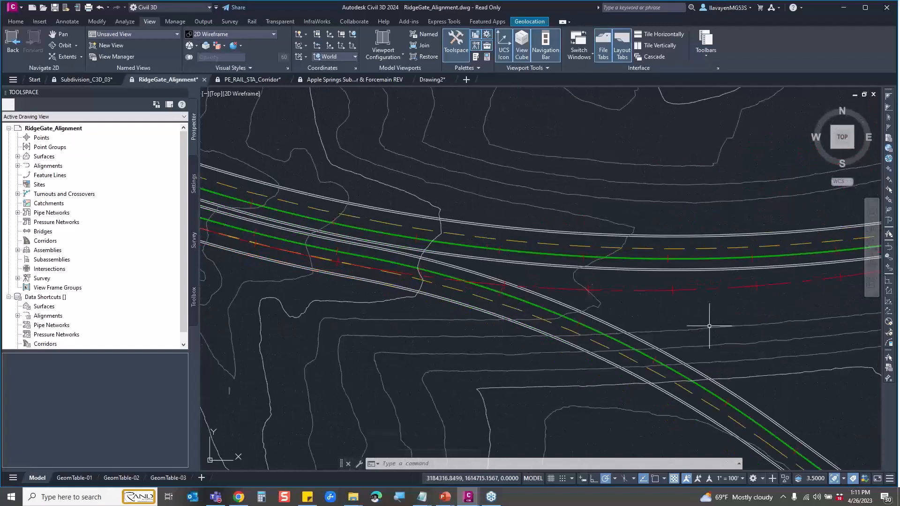
click(844, 479)
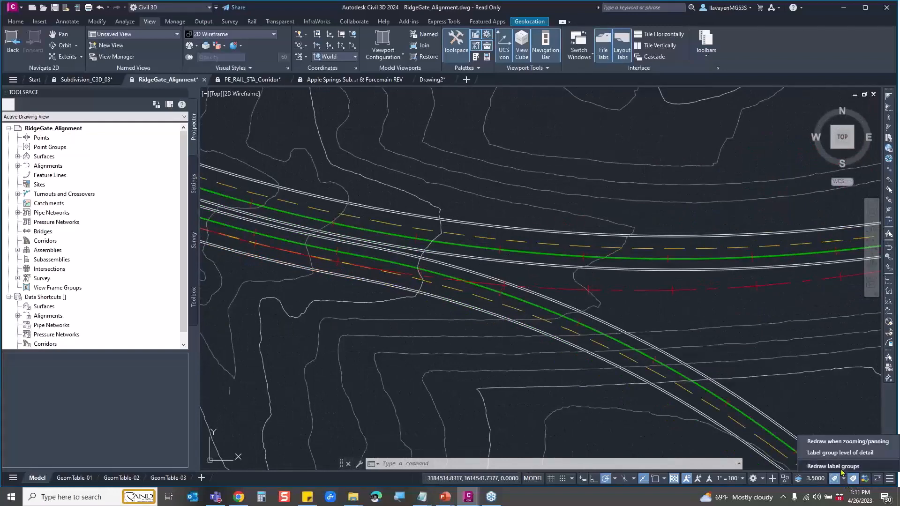
click(833, 467)
mouse_move(664, 317)
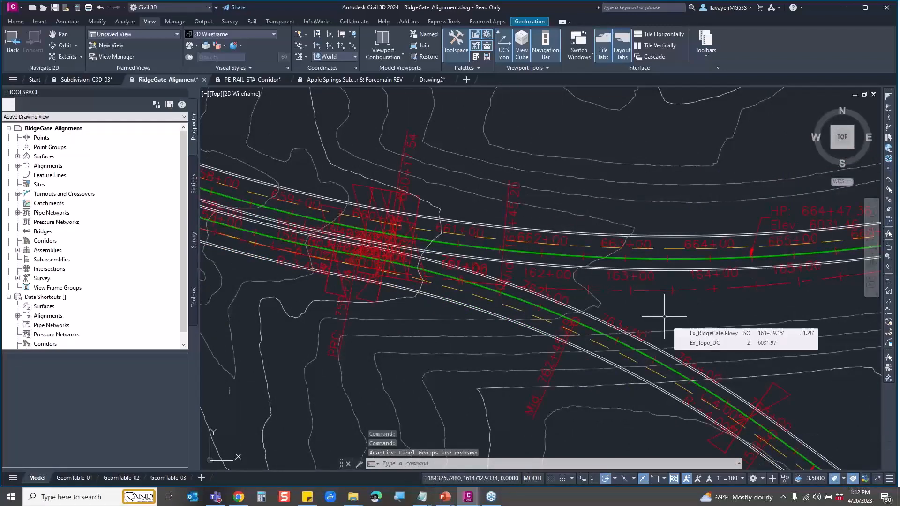
Step: Redraw the label groups around the sag curve in the profile view above the plan
scroll(664, 317, down, 5)
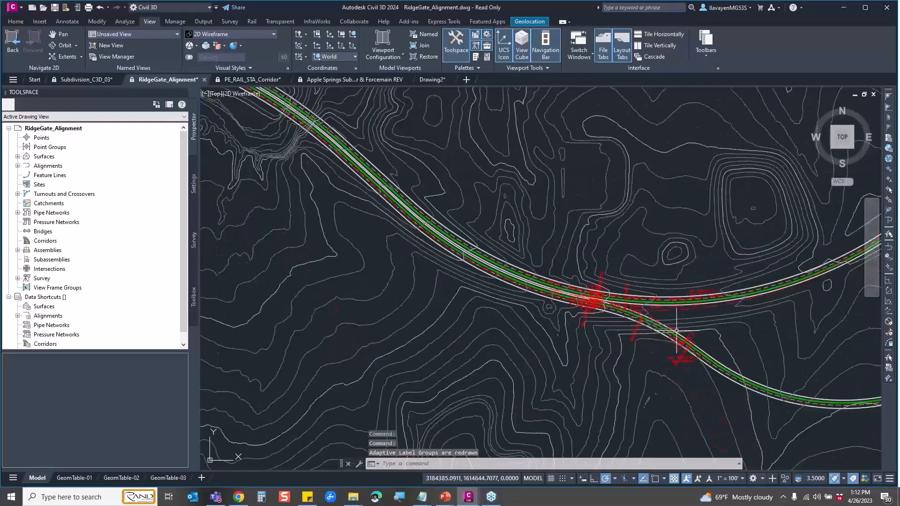
middle_drag(675, 330, 613, 300)
mouse_move(596, 294)
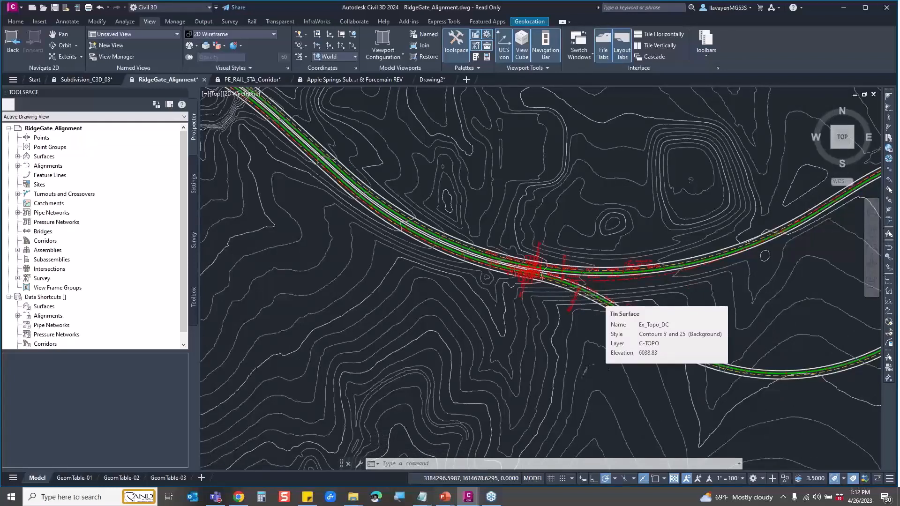
scroll(596, 294, down, 8)
mouse_move(656, 307)
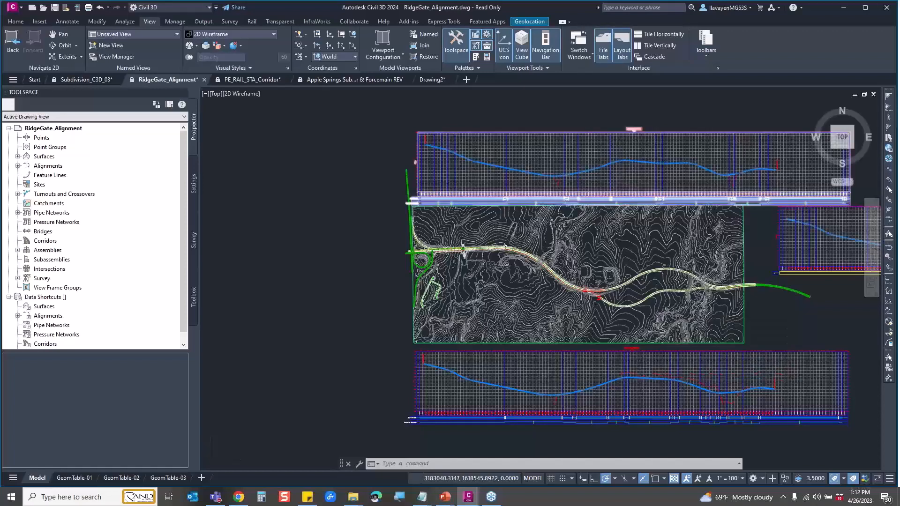
scroll(555, 173, up, 9)
middle_drag(637, 186, 591, 223)
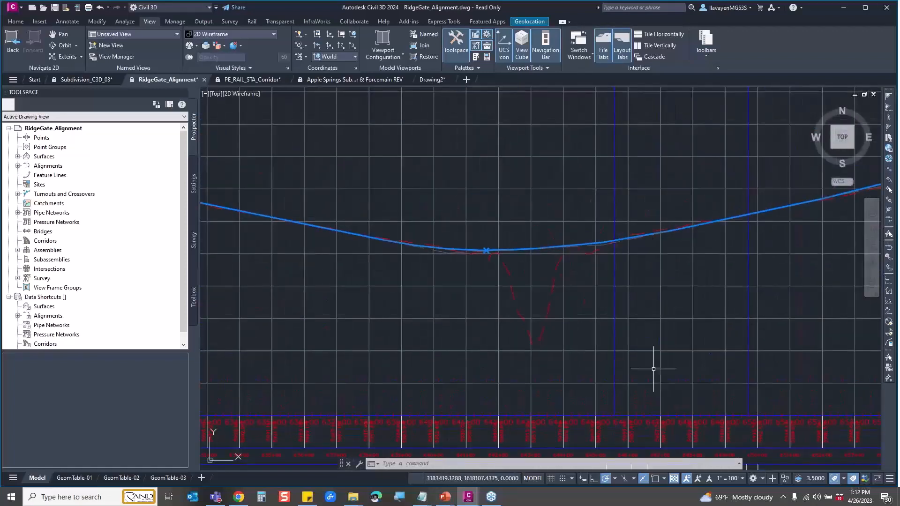
click(845, 478)
click(831, 467)
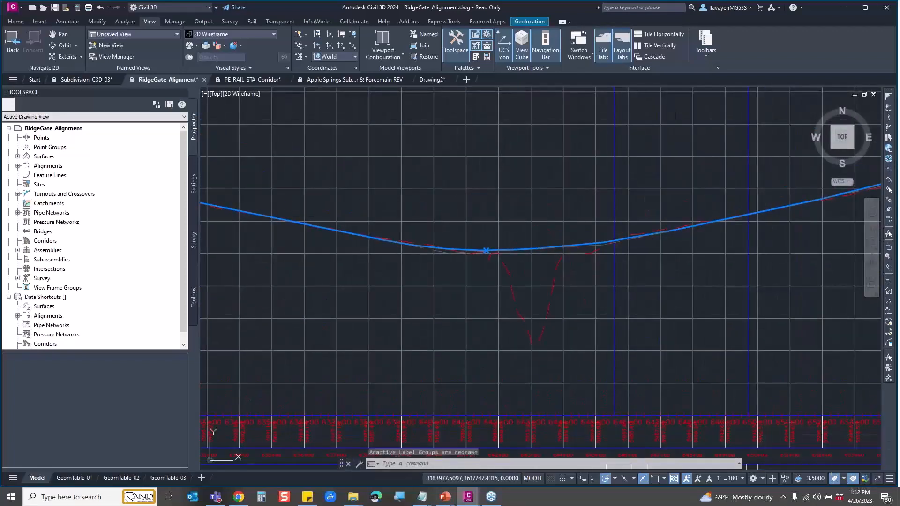
scroll(546, 305, down, 2)
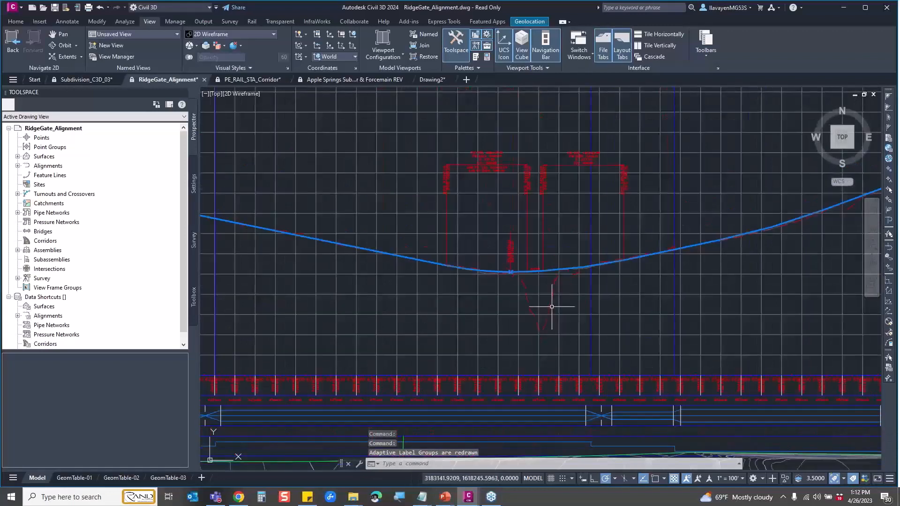
Step: Turn on Redraw when zooming/panning for label groups and check the labels along the profile above the plan
click(844, 480)
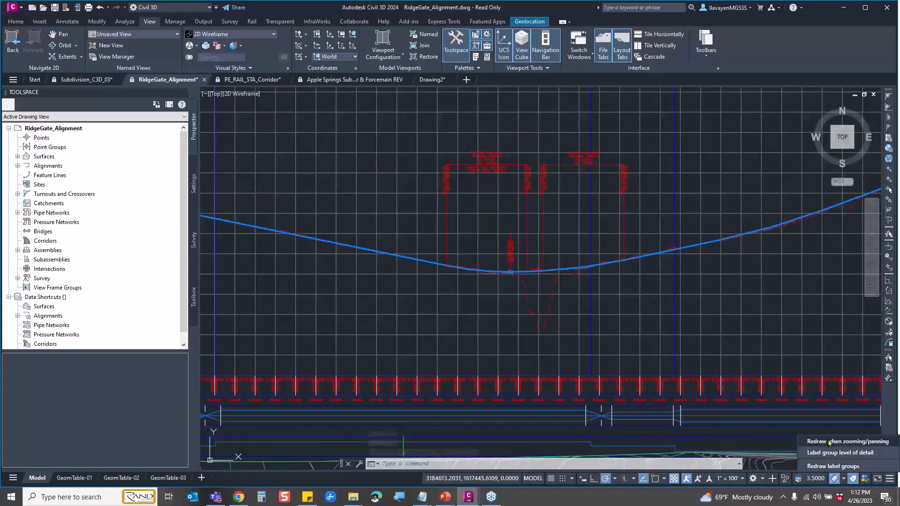
click(833, 467)
mouse_move(833, 183)
middle_down()
mouse_move(645, 231)
mouse_move(655, 231)
middle_up()
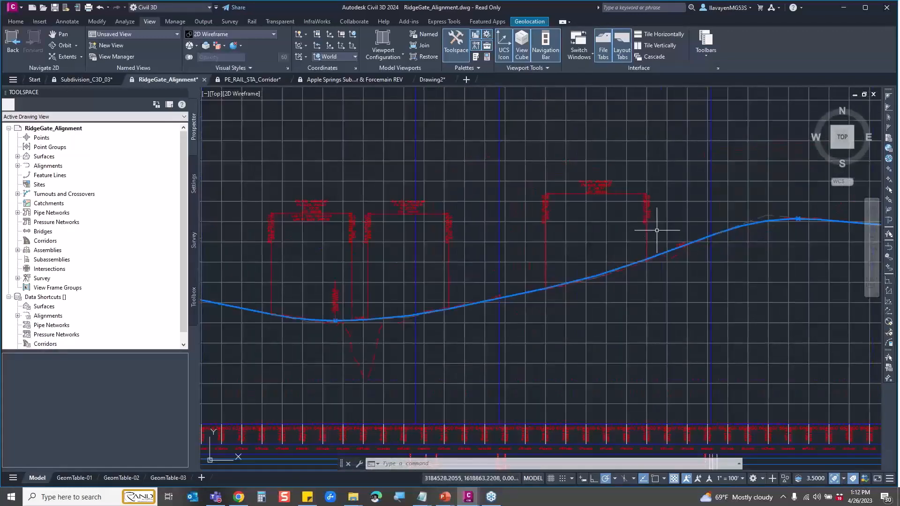
mouse_move(858, 231)
middle_down()
mouse_move(752, 253)
mouse_move(535, 272)
middle_up()
middle_drag(741, 281, 681, 311)
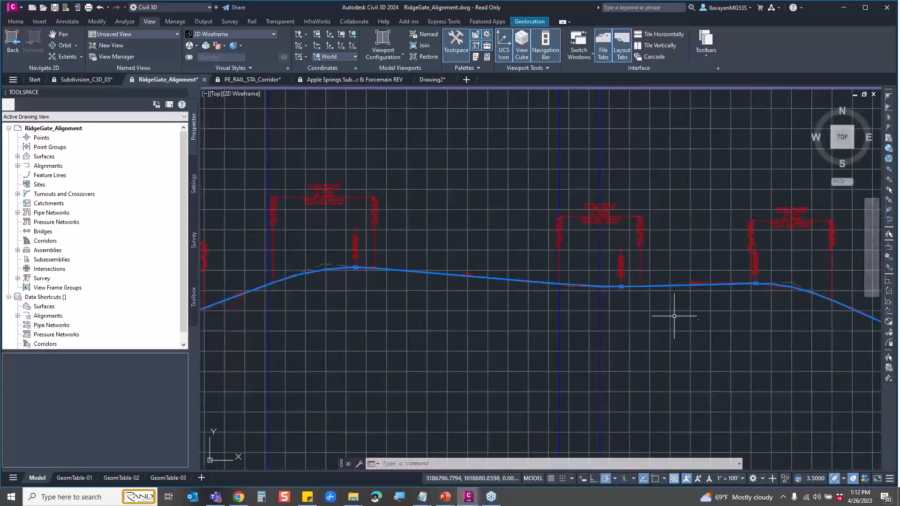
mouse_move(464, 330)
middle_down()
mouse_move(469, 365)
mouse_move(446, 382)
mouse_move(402, 335)
mouse_move(546, 326)
middle_up()
scroll(382, 345, down, 2)
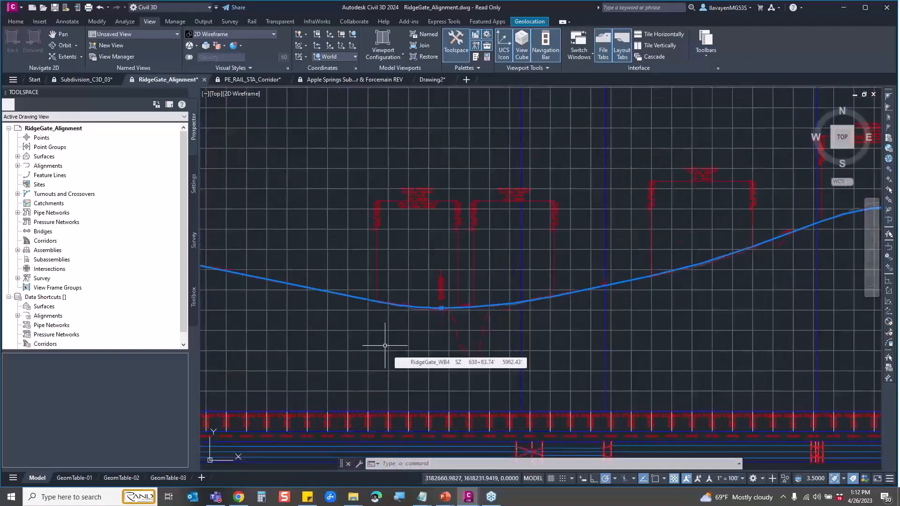
Step: Examine how the RidgeGate alignment labels redraw in plan at different zoom levels and check the label redraw options
scroll(412, 371, down, 2)
middle_drag(423, 380, 465, 209)
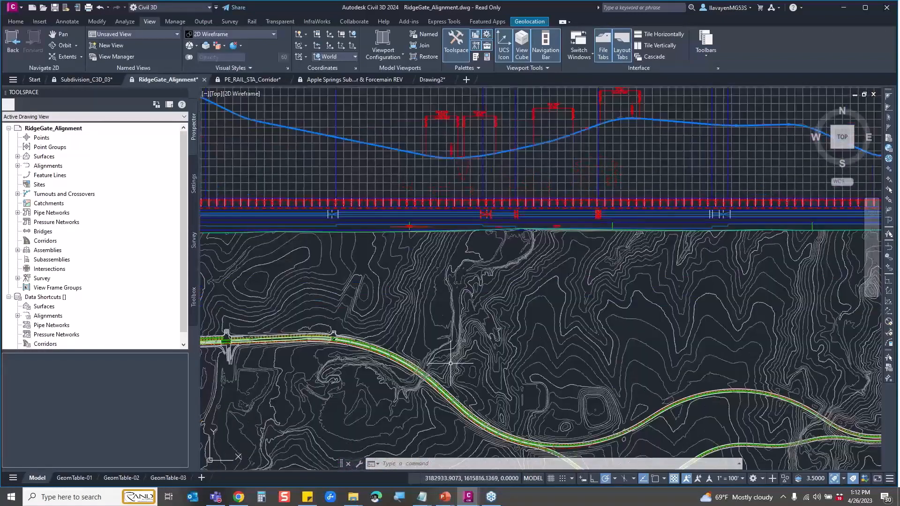
scroll(446, 309, up, 2)
scroll(422, 353, up, 2)
scroll(424, 349, up, 4)
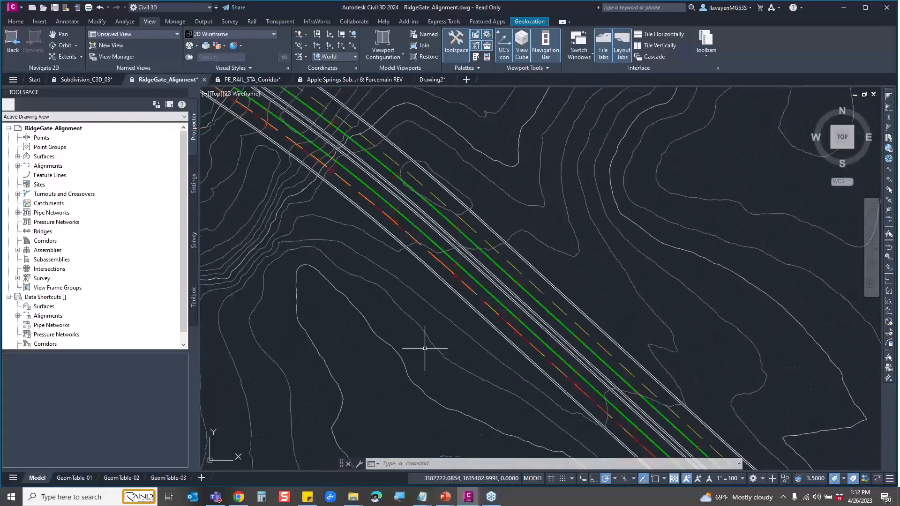
middle_drag(497, 347, 455, 202)
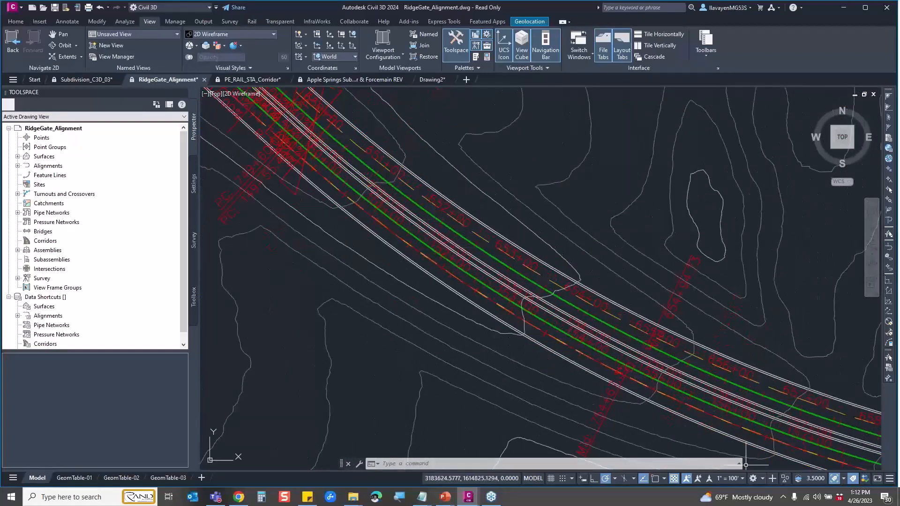
click(844, 481)
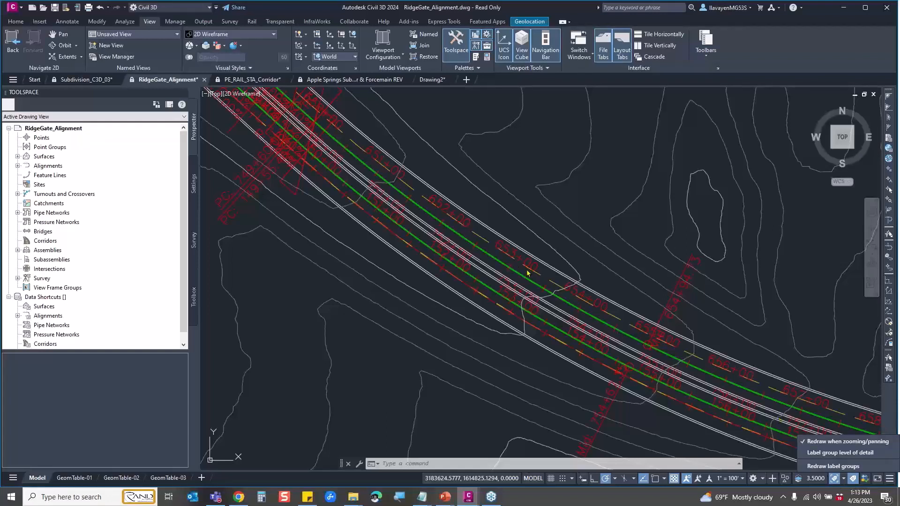
click(506, 229)
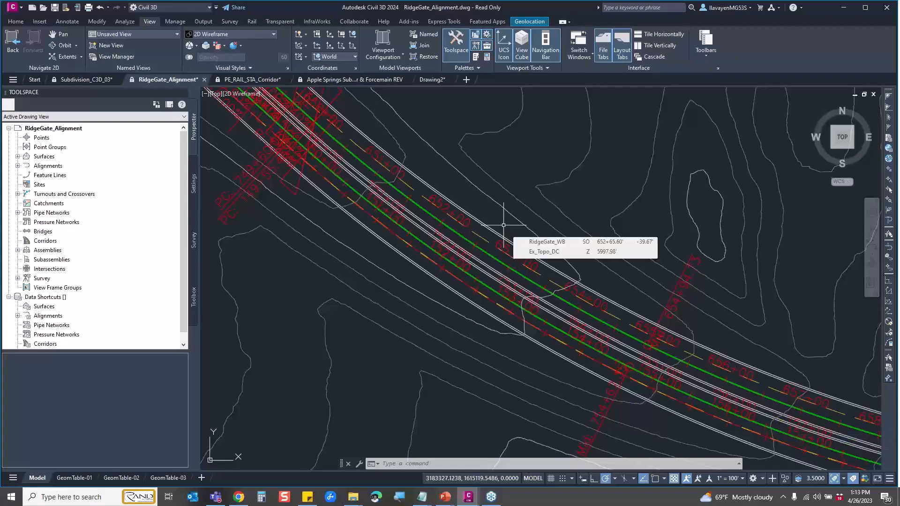
key(Escape)
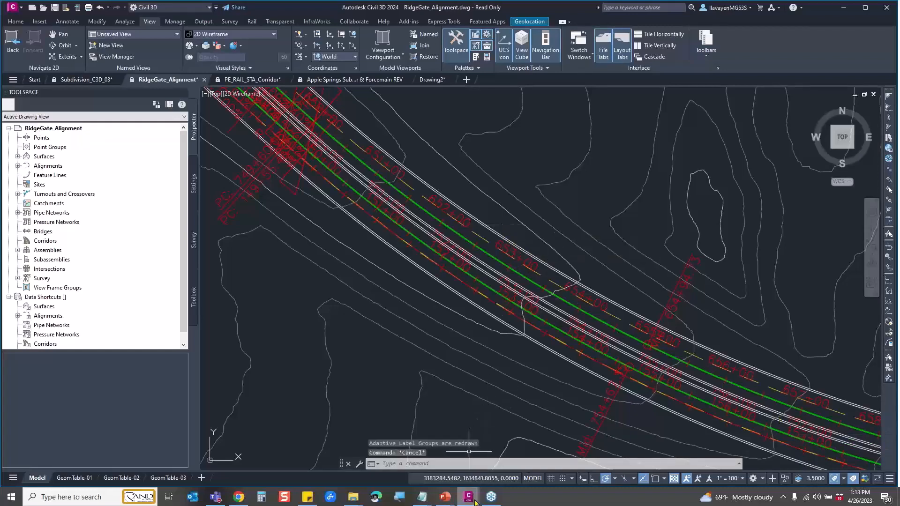
Step: Find and launch Autodesk Subassembly Composer 2024
mouse_move(475, 503)
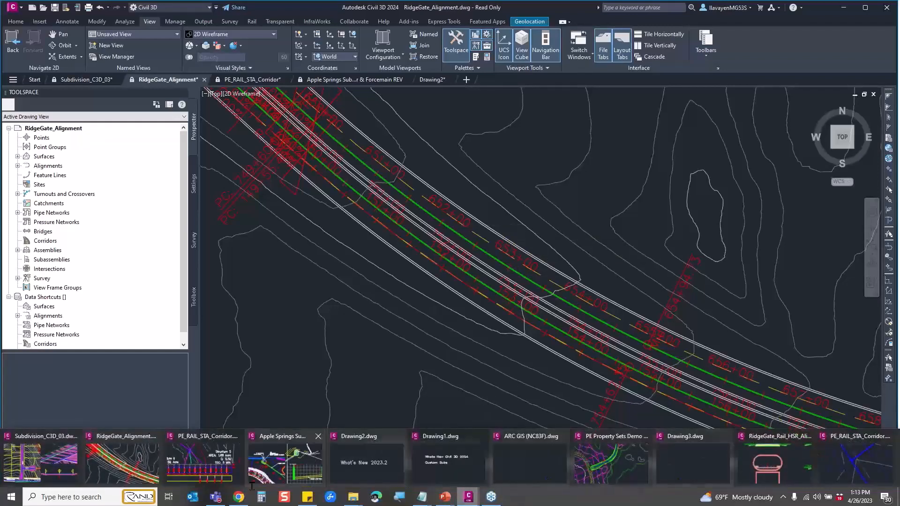
click(38, 498)
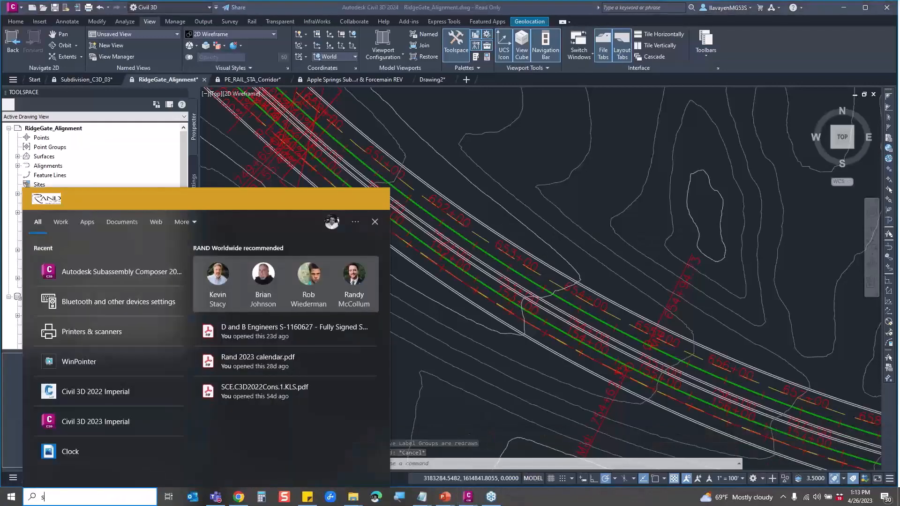
text(sub)
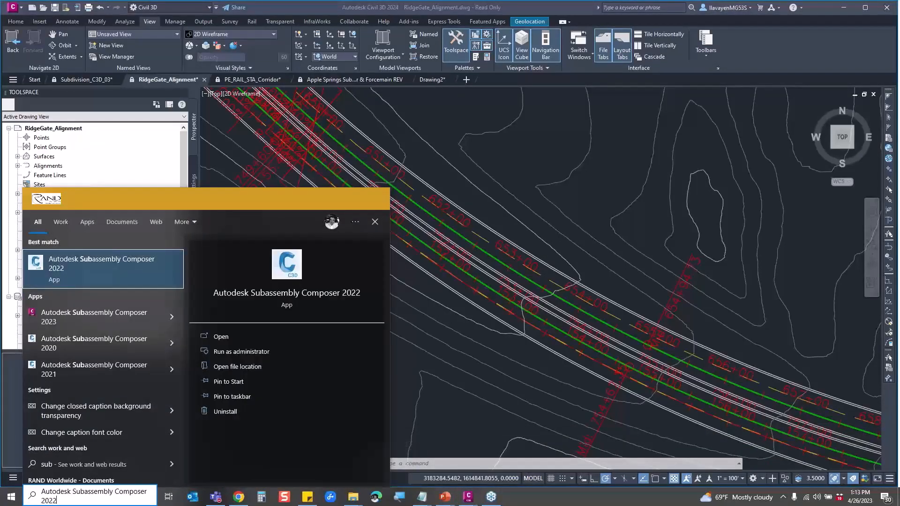
key(Down)
text(4)
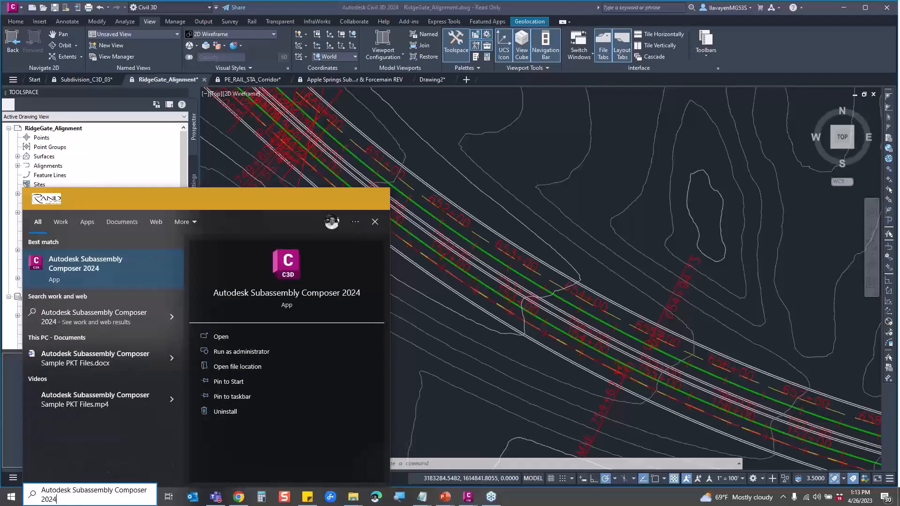
key(Return)
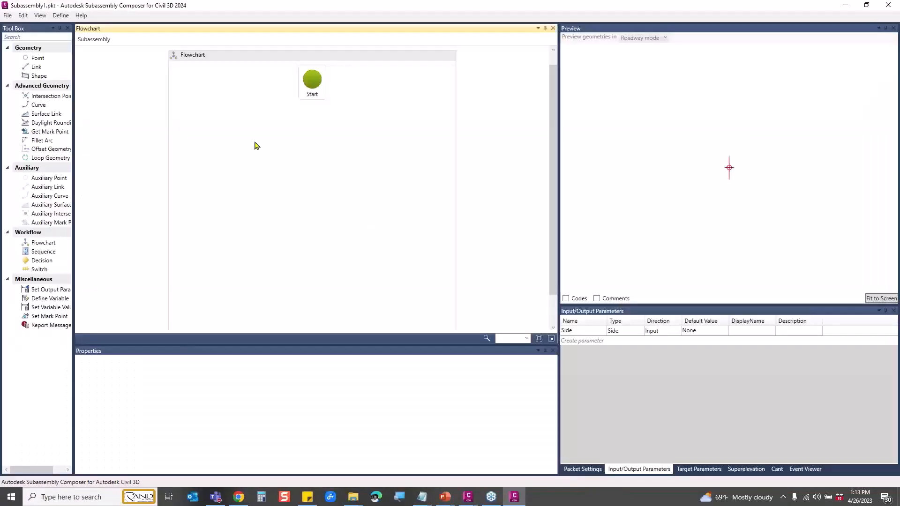
Step: Open Driveway_Curb_Drop-0.1.pkt from the Civil 3D 2023.2 folder of the 2023.2 What's New dataset
click(7, 15)
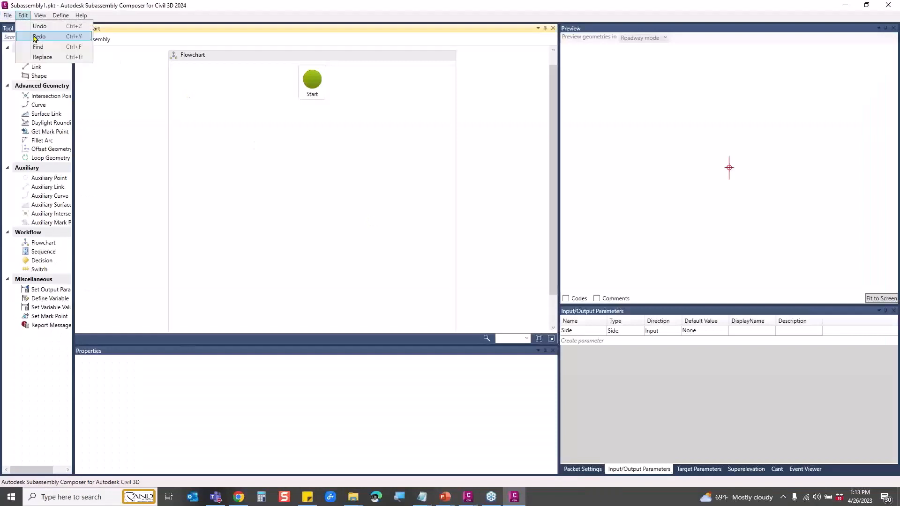
click(19, 37)
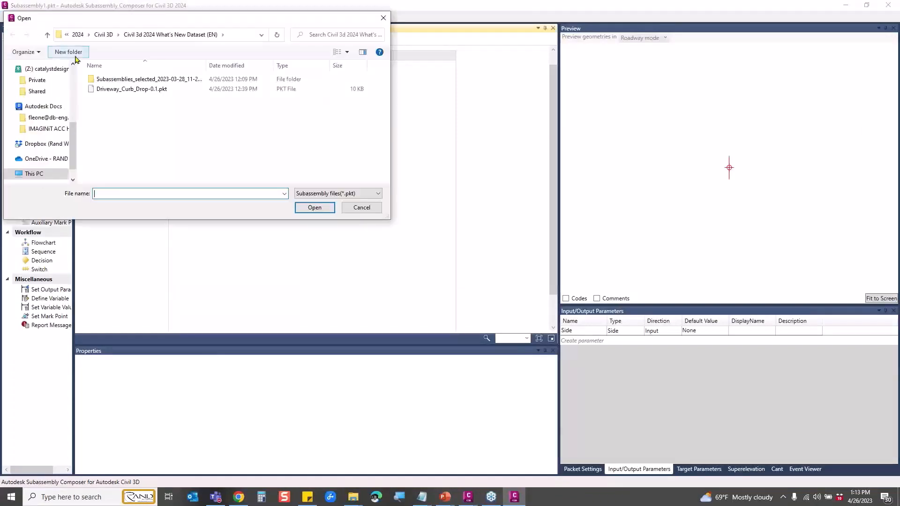
click(104, 34)
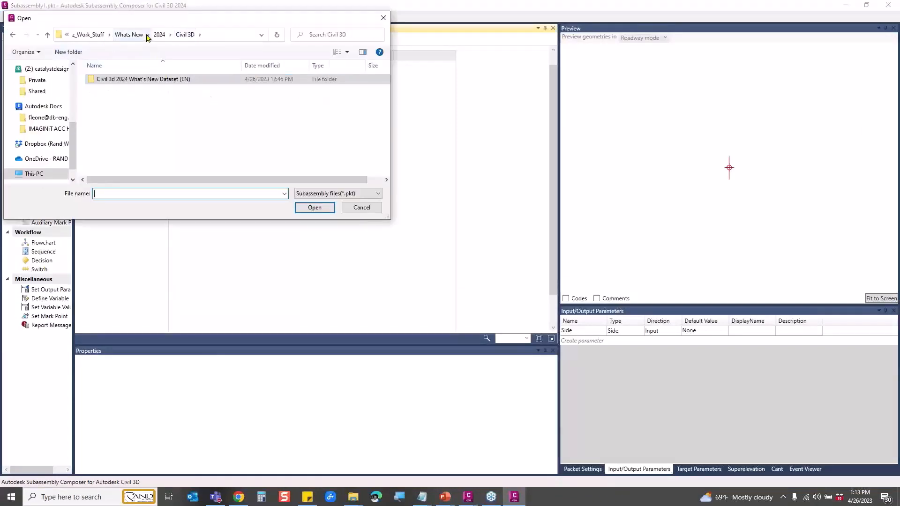
click(153, 34)
double_click(111, 138)
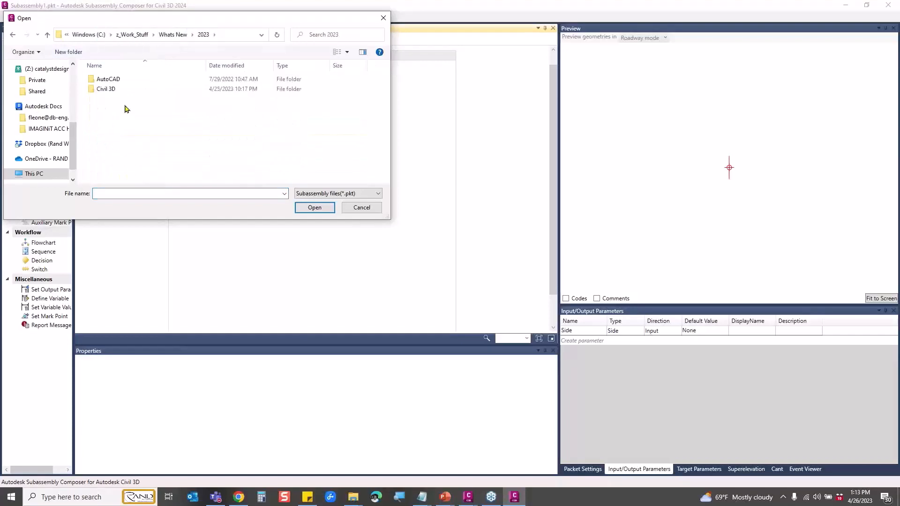
double_click(113, 79)
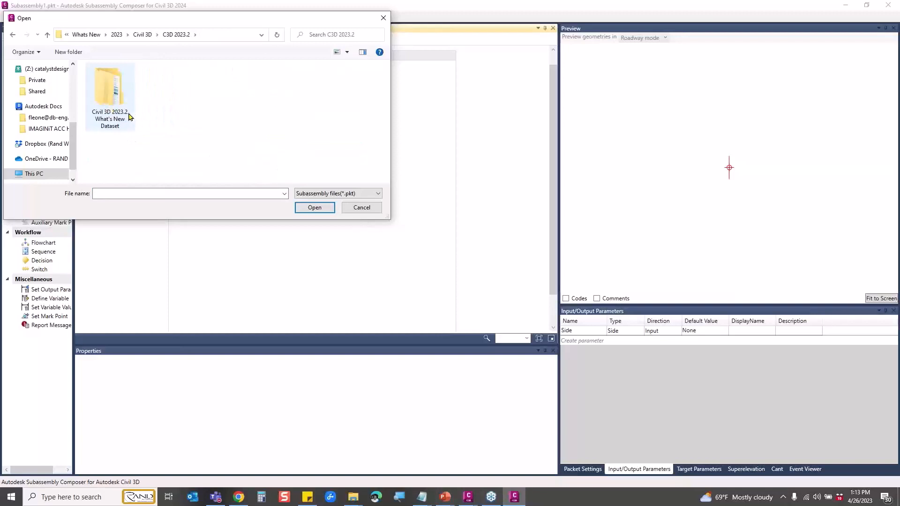
double_click(129, 115)
click(126, 79)
double_click(126, 80)
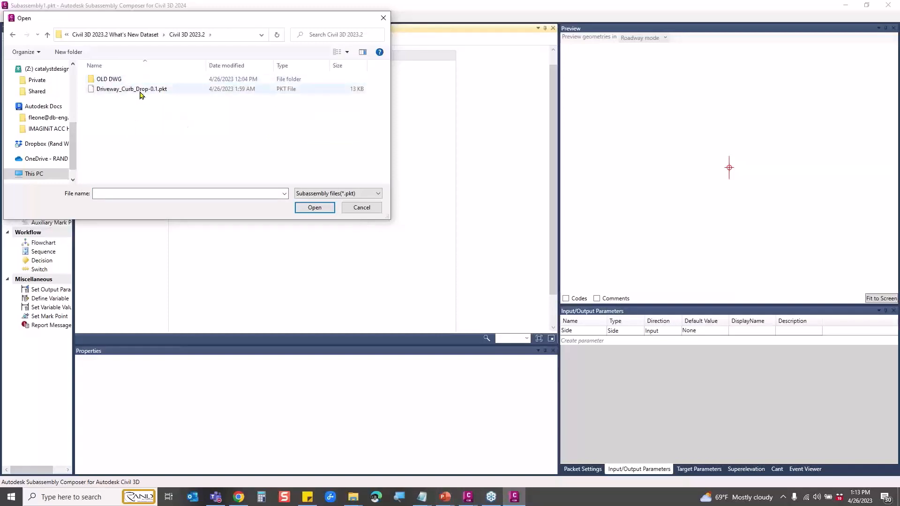
double_click(141, 91)
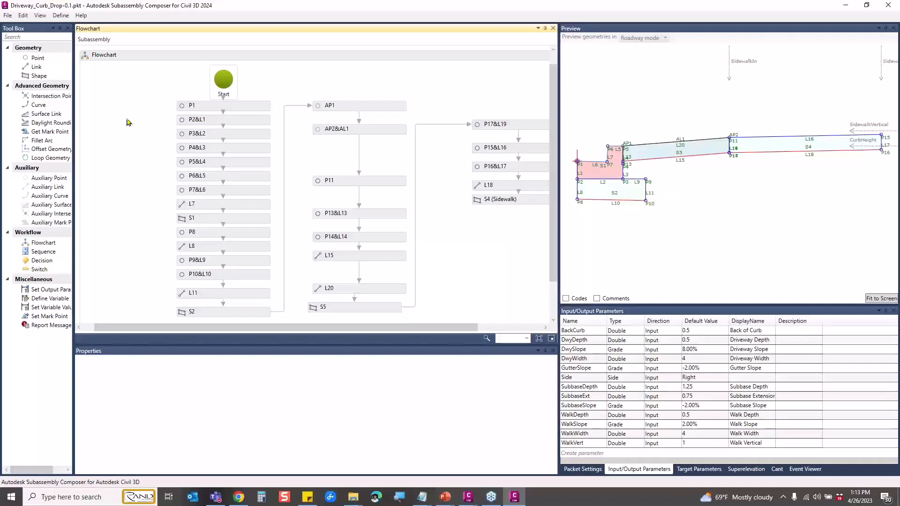
Step: Import the subassembly codes from C3DStandardSubassemblyCodes.csv into the code definitions and close them without saving
click(67, 17)
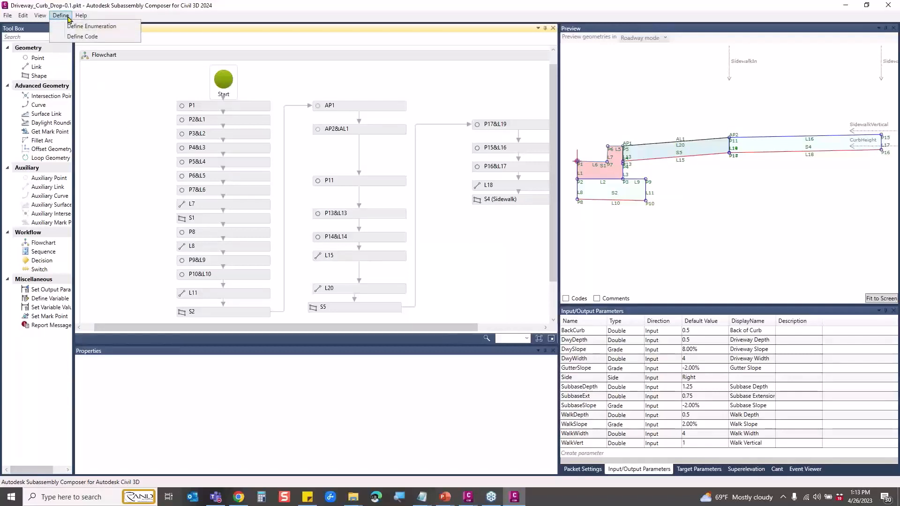
click(100, 38)
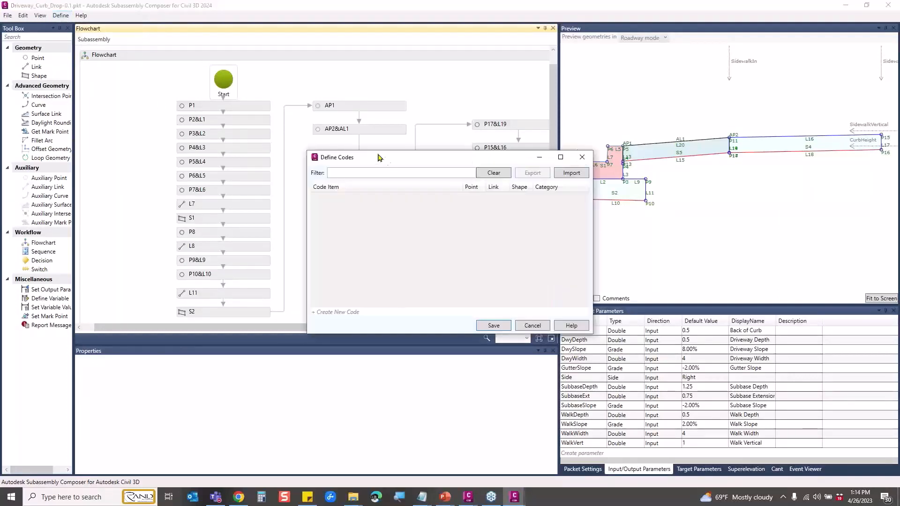
drag(380, 157, 287, 97)
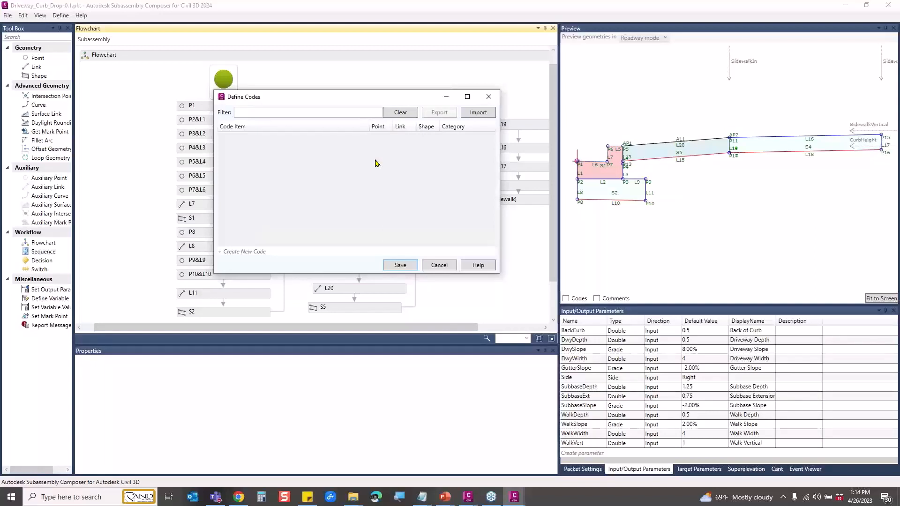
click(479, 113)
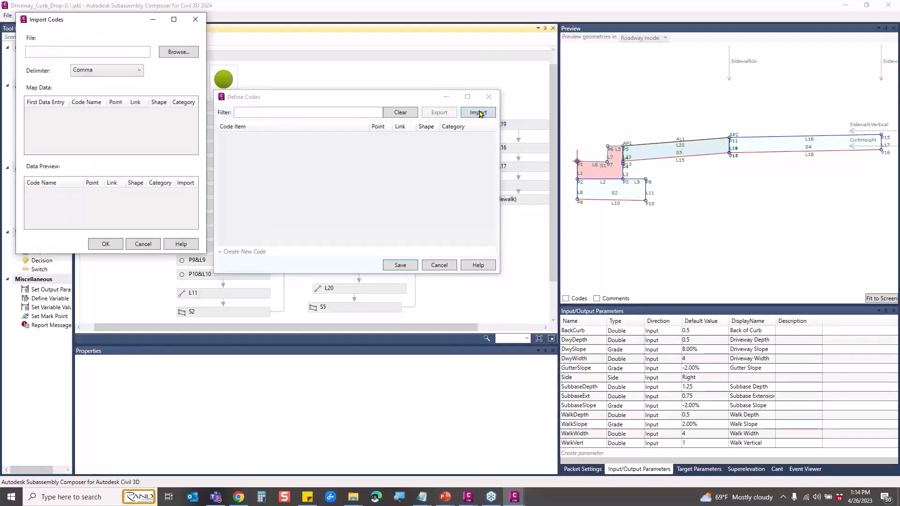
click(188, 54)
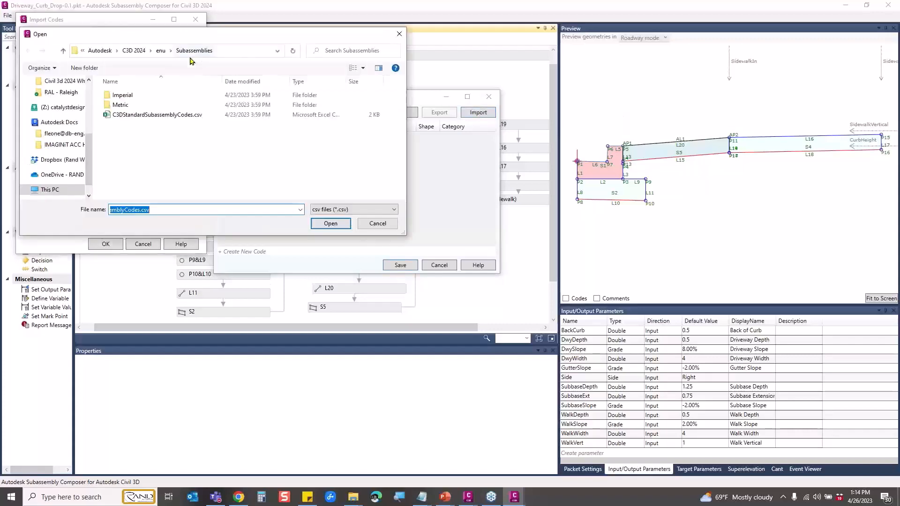
click(140, 116)
double_click(140, 116)
click(106, 244)
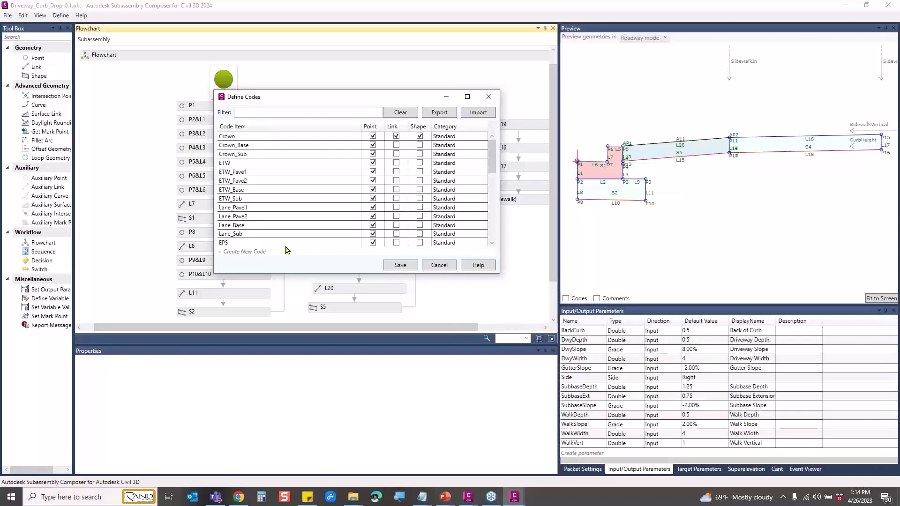
click(489, 97)
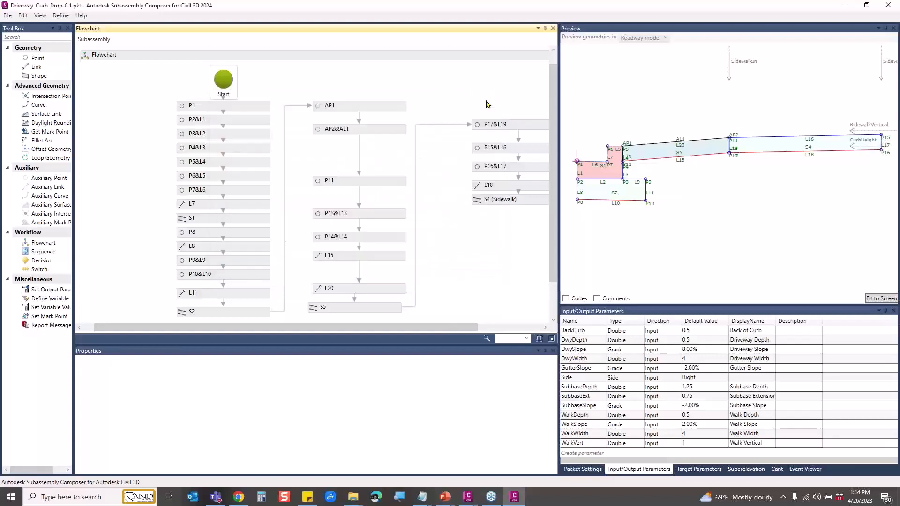
Step: Find all occurrences of "edge" in the flowchart and inspect the P2&L1 match's properties
click(23, 15)
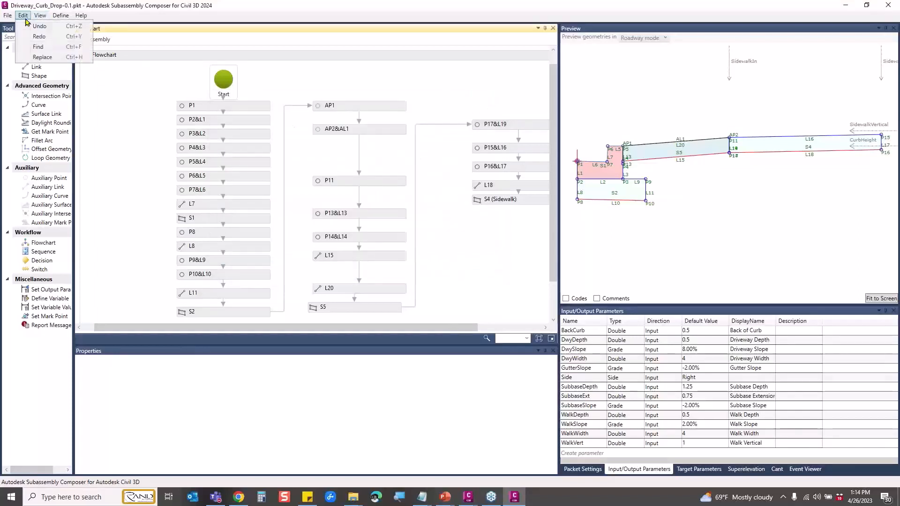
click(40, 48)
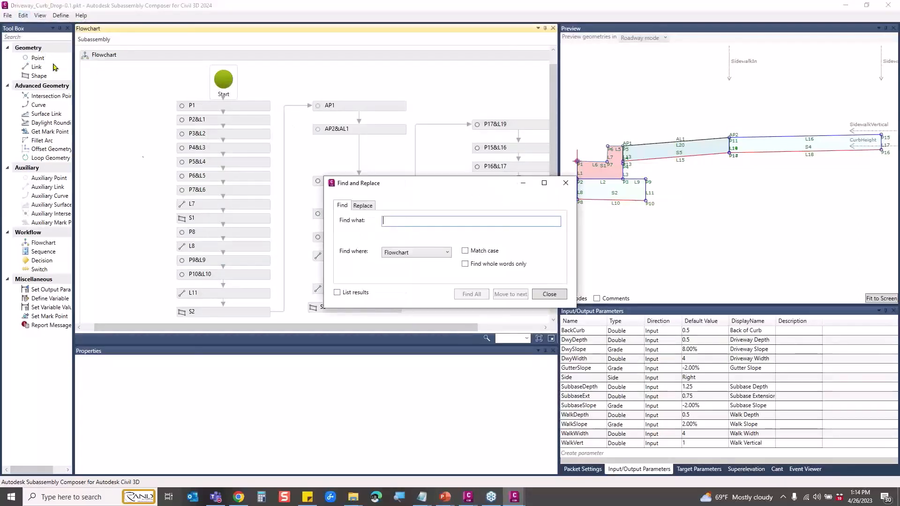
text(edge)
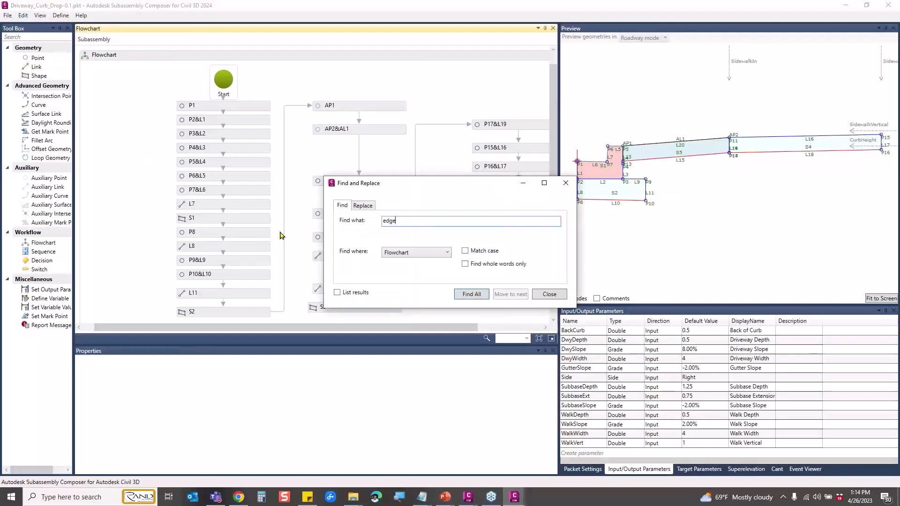
key(Return)
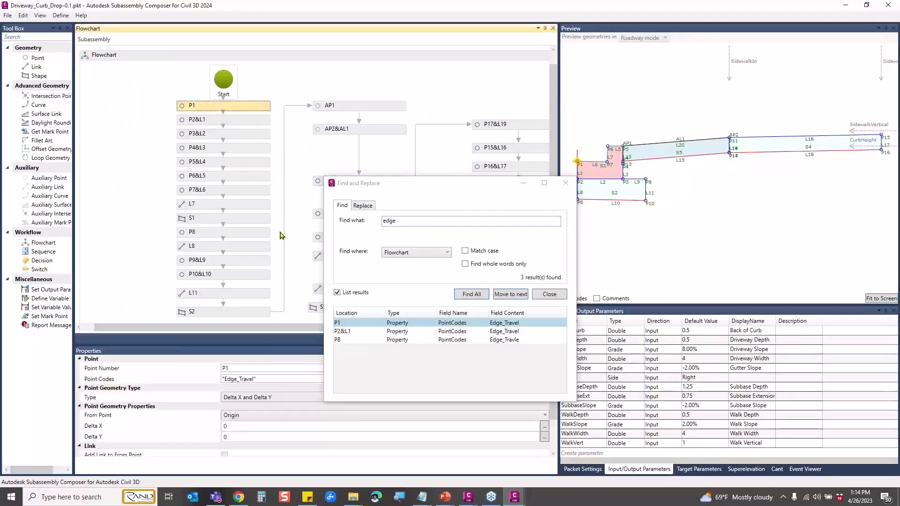
drag(402, 188, 373, 65)
click(113, 238)
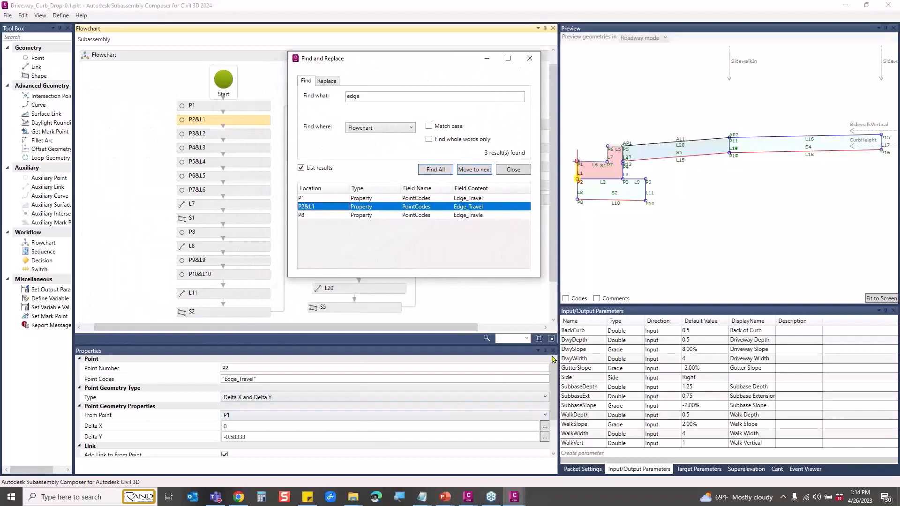
Step: Check the packet settings and the Replace options for the found text, and close Find and Replace
click(584, 469)
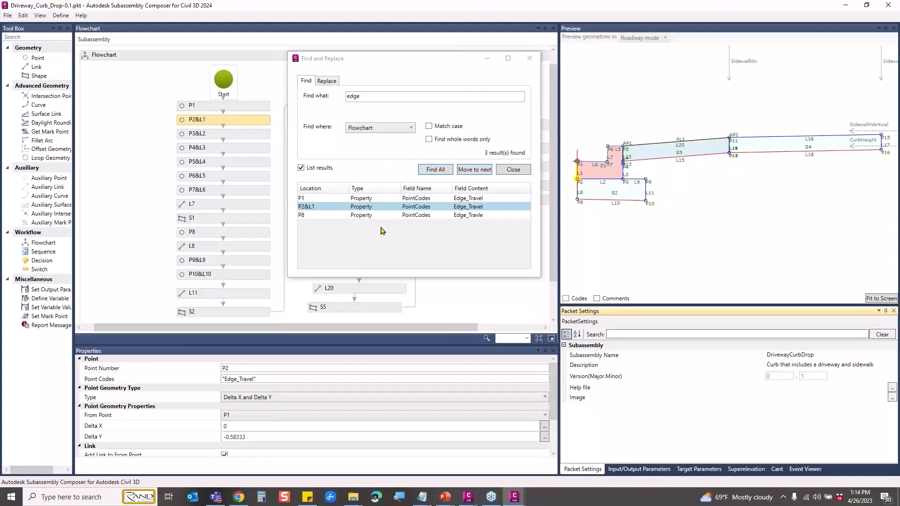
click(327, 81)
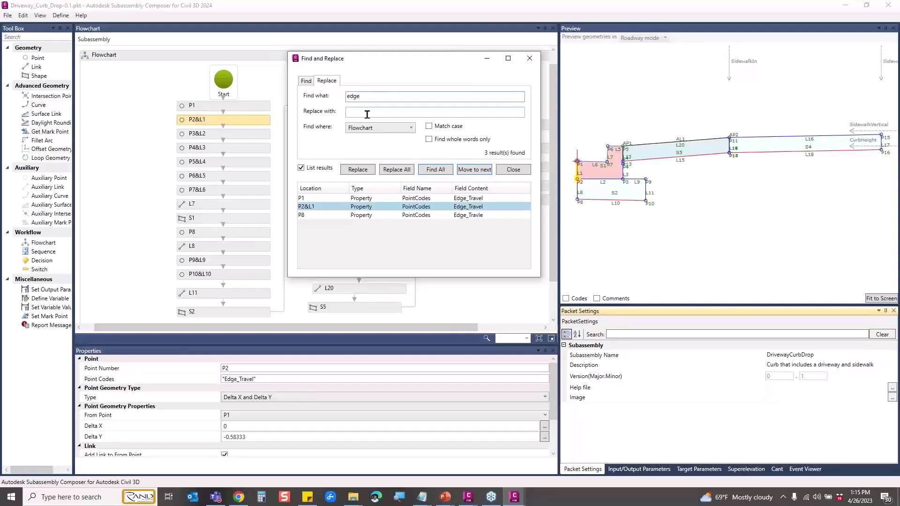
click(530, 58)
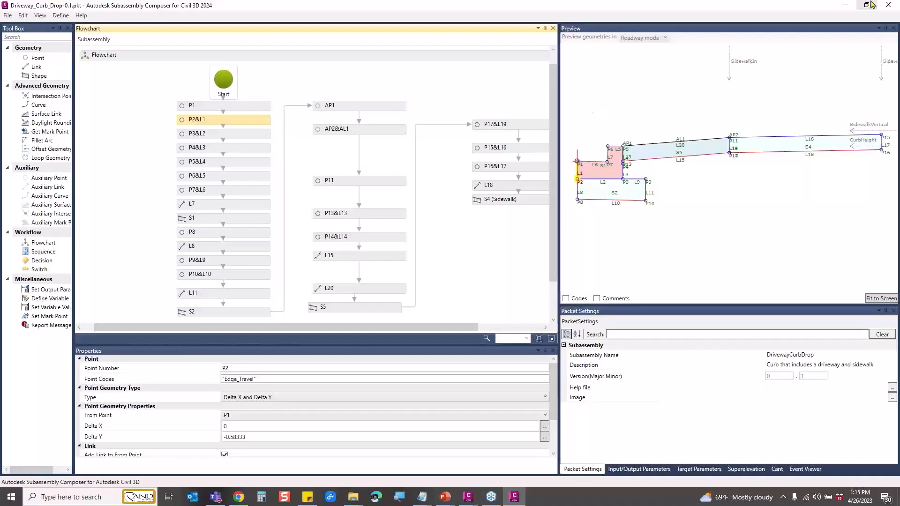
Step: Switch back to Civil 3D, bring up the PE_RAIL_STA_Corridor drawing and select the SWX_CL7 profile view
click(852, 5)
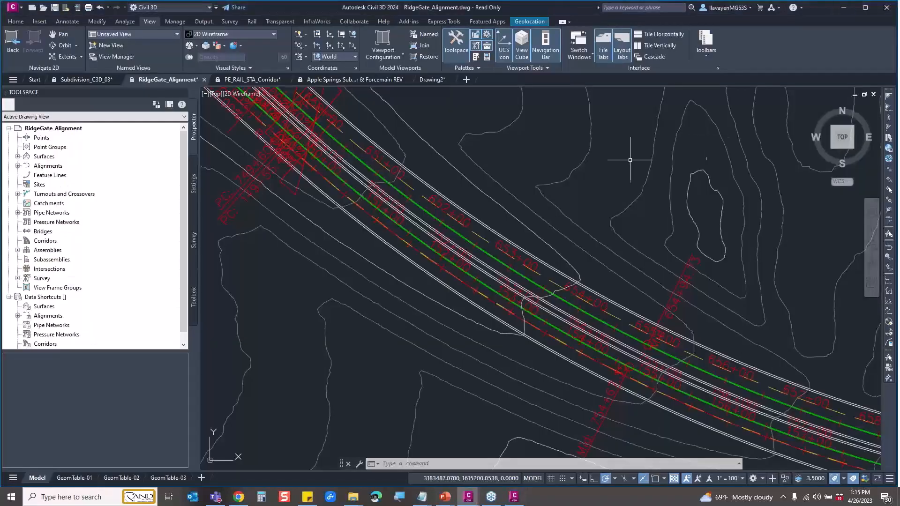
click(266, 81)
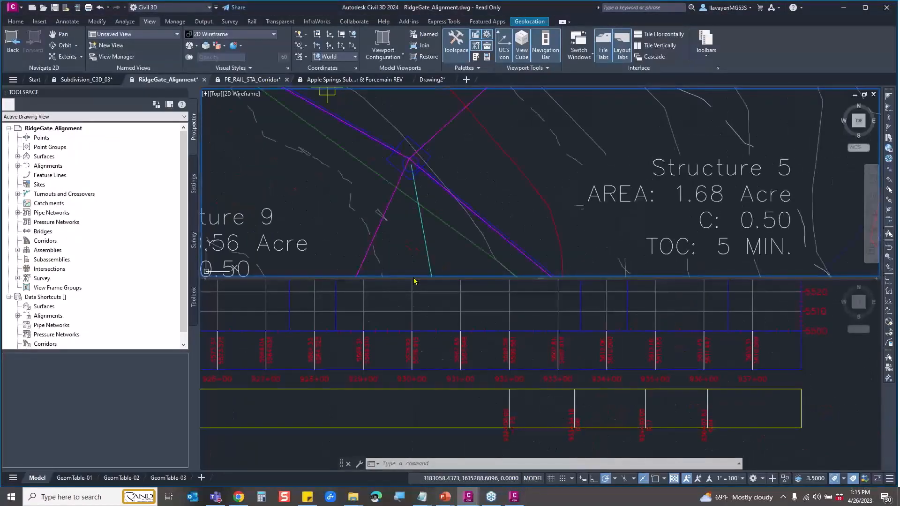
middle_drag(411, 357, 530, 356)
click(437, 350)
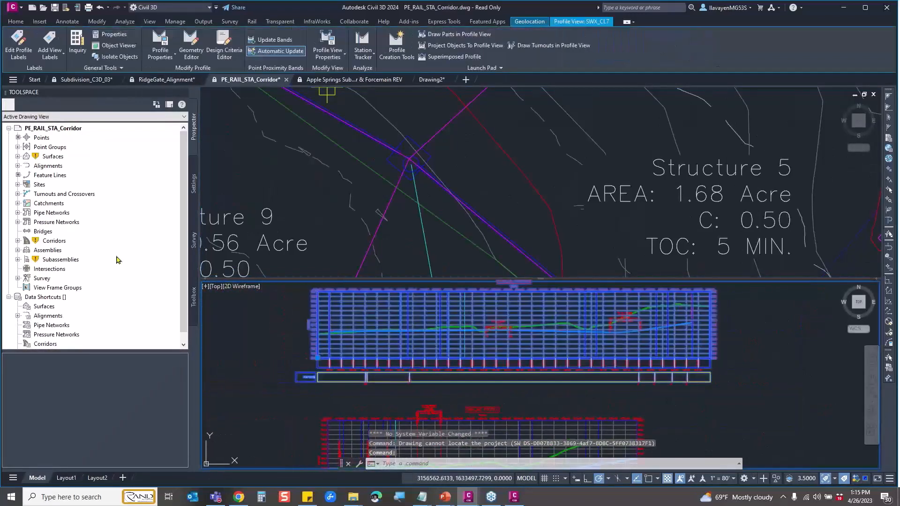
Step: Look up the Alignment Proximity and Point Proximity band styles for profile views in the drawing settings
click(192, 206)
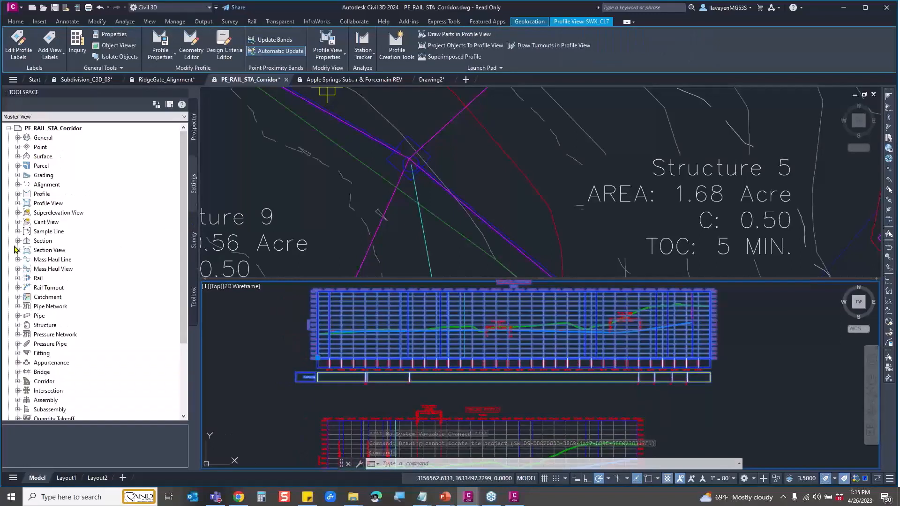
click(17, 204)
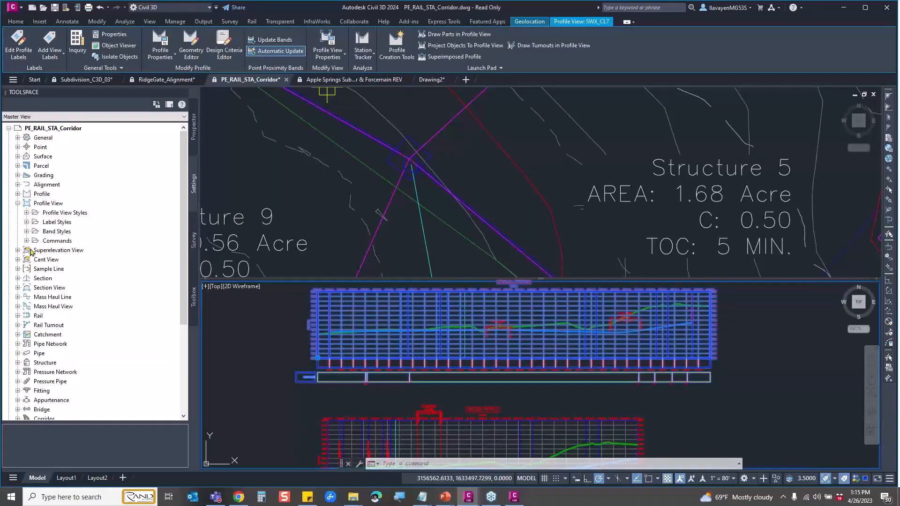
click(27, 232)
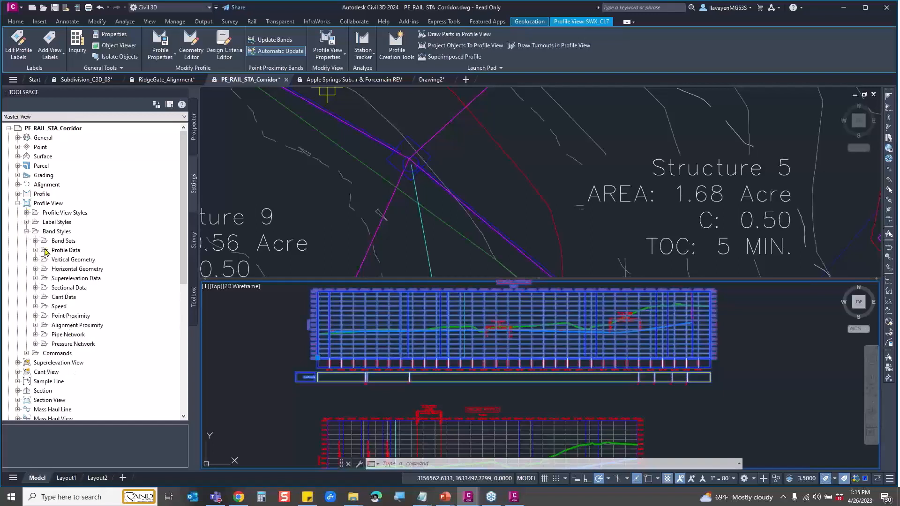
click(80, 327)
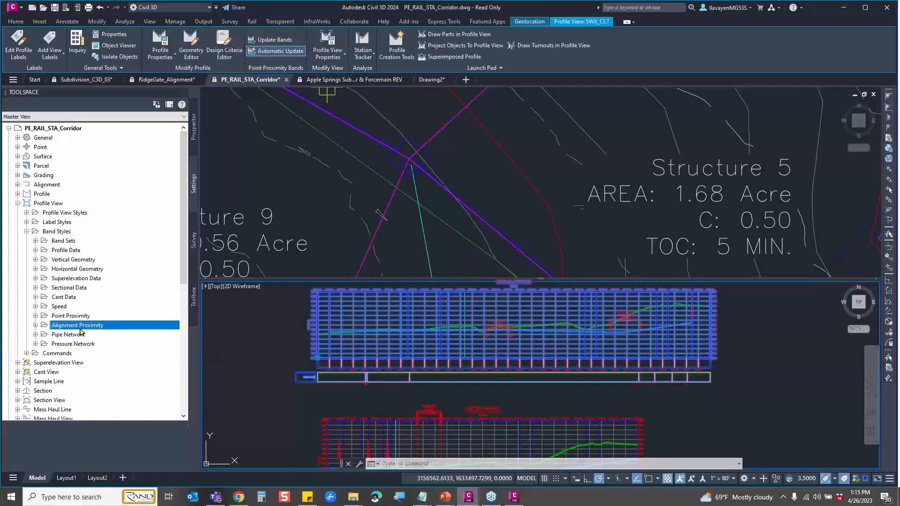
click(80, 316)
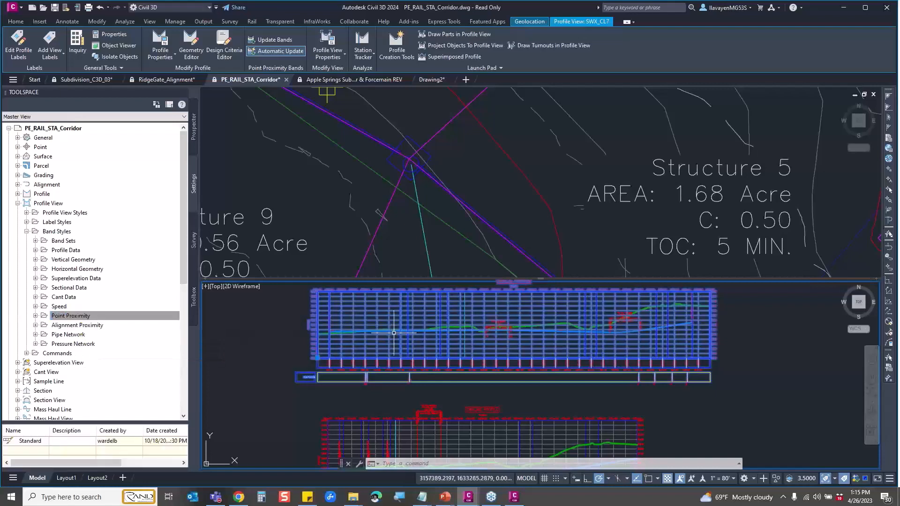
Step: Review the band types, including Point Proximity, in the SWX_CL7 profile view properties and leave without changes
key(Escape)
click(435, 313)
right_click(435, 313)
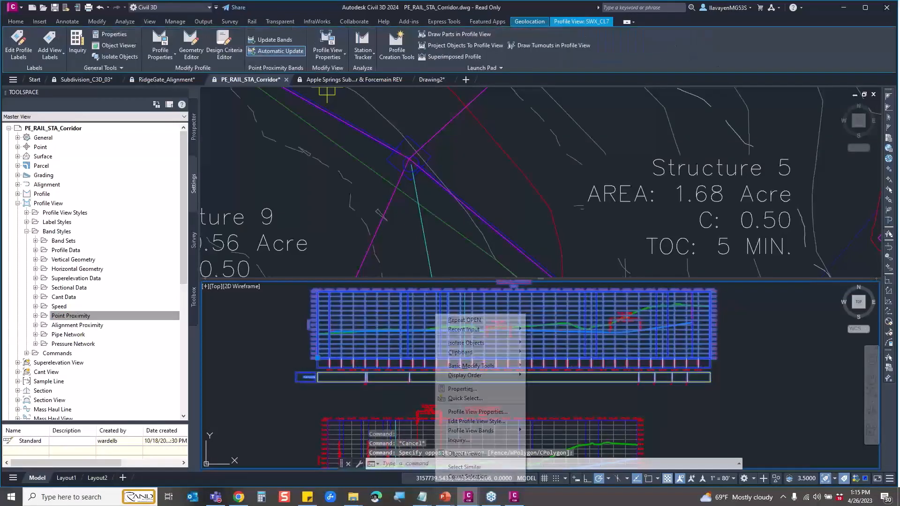
click(507, 414)
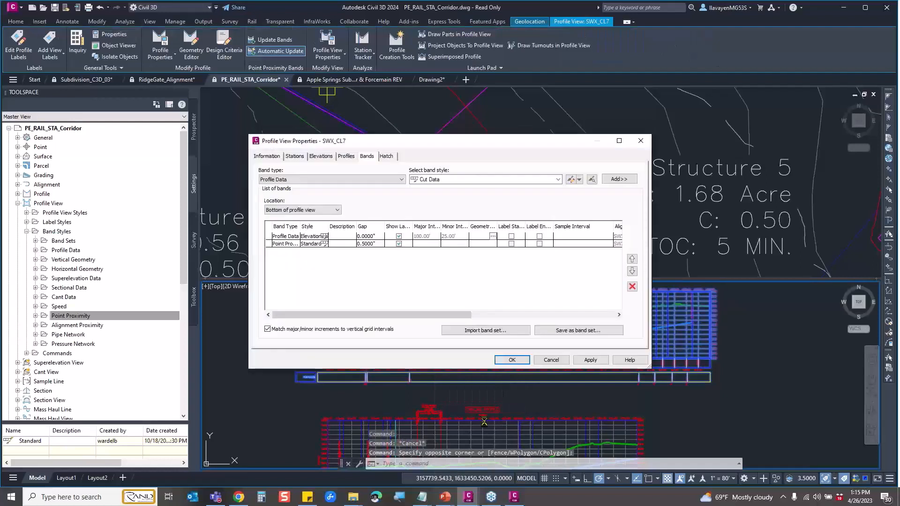
click(317, 181)
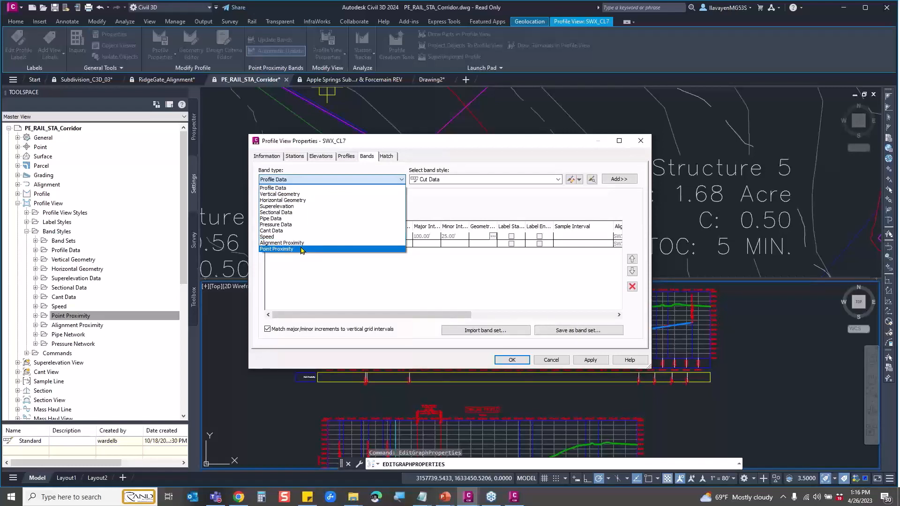
key(Escape)
key(Escape)
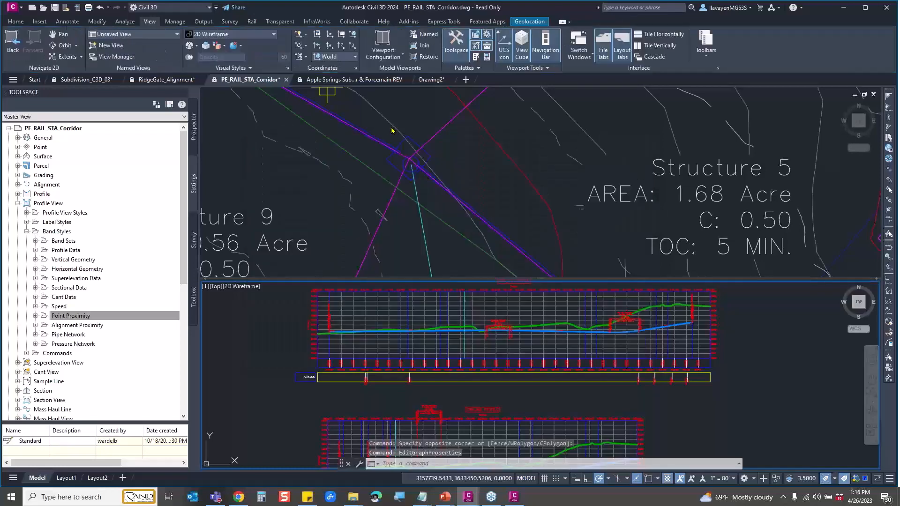
Step: Compare the points along the rail alignment in plan with their station and offset labels in the SWX_CL7 Point Proximity band
scroll(418, 201, down, 6)
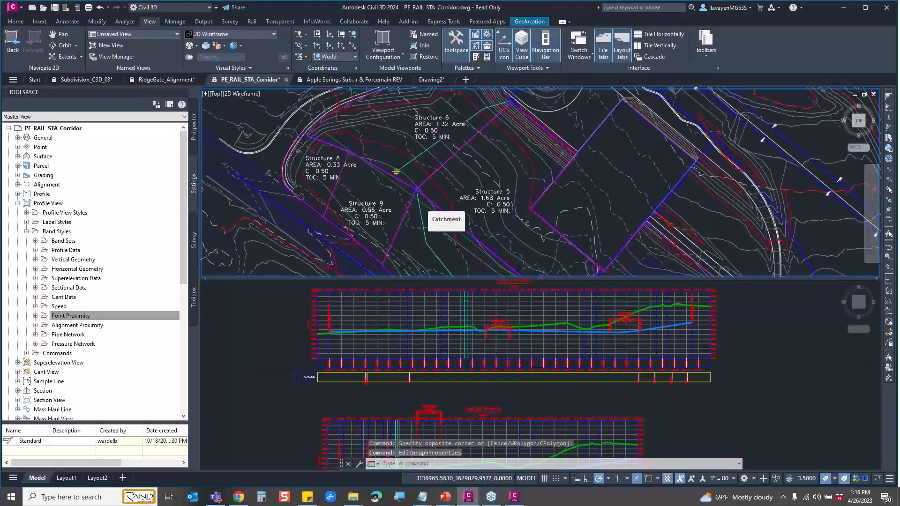
scroll(462, 189, down, 3)
scroll(596, 211, up, 5)
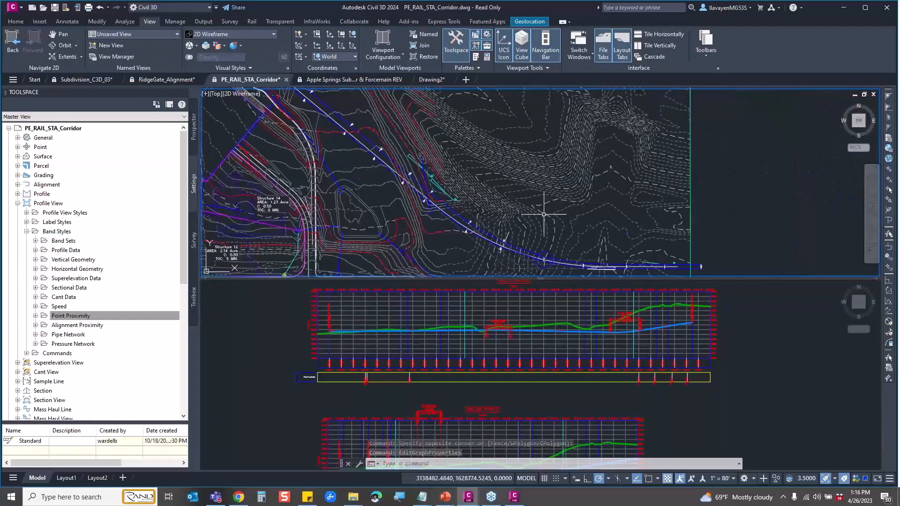
scroll(609, 328, up, 4)
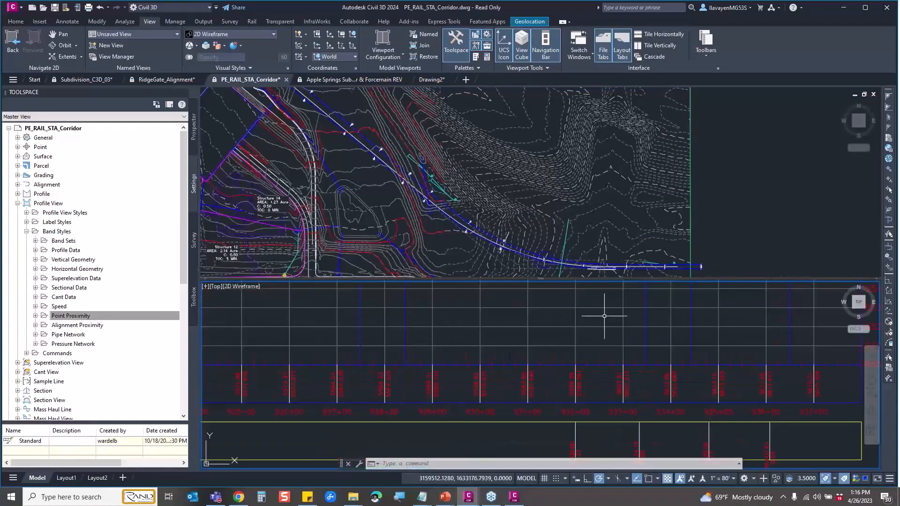
scroll(519, 258, up, 4)
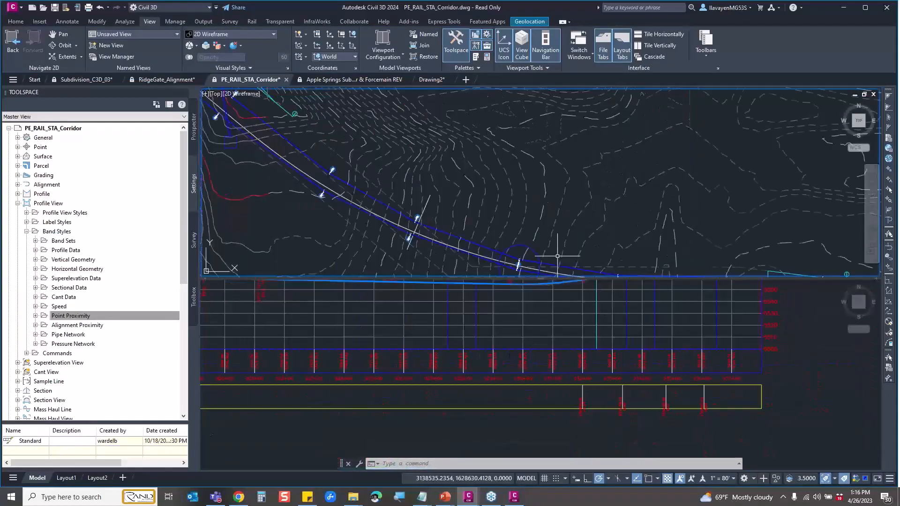
middle_drag(518, 257, 608, 170)
scroll(569, 195, up, 4)
middle_drag(568, 223, 618, 163)
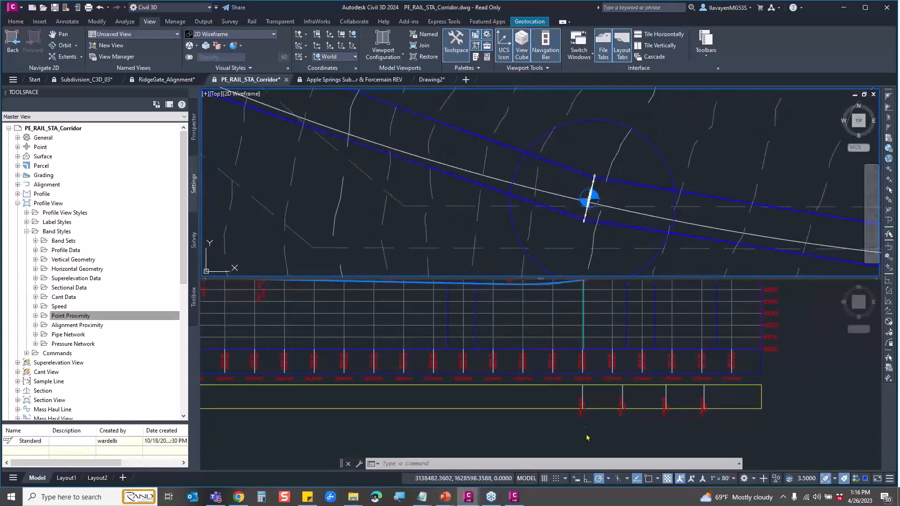
scroll(584, 424, up, 2)
scroll(583, 423, up, 6)
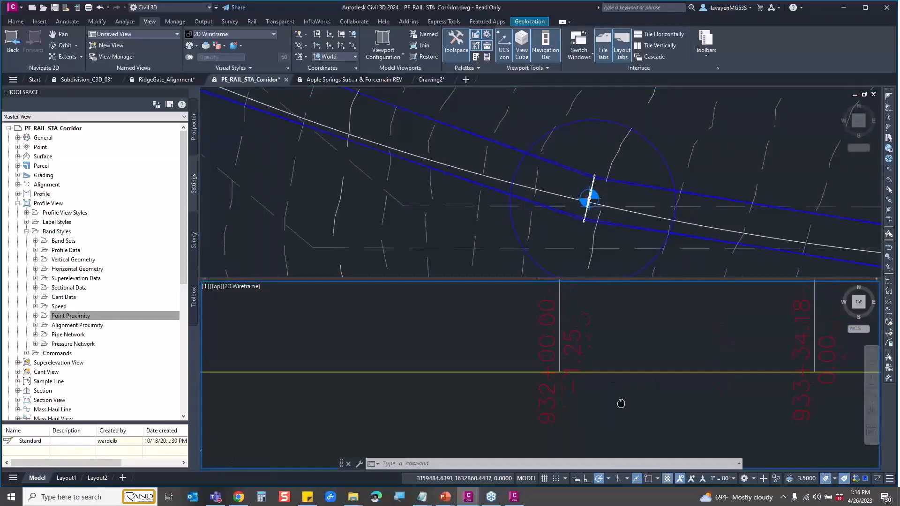
mouse_move(619, 406)
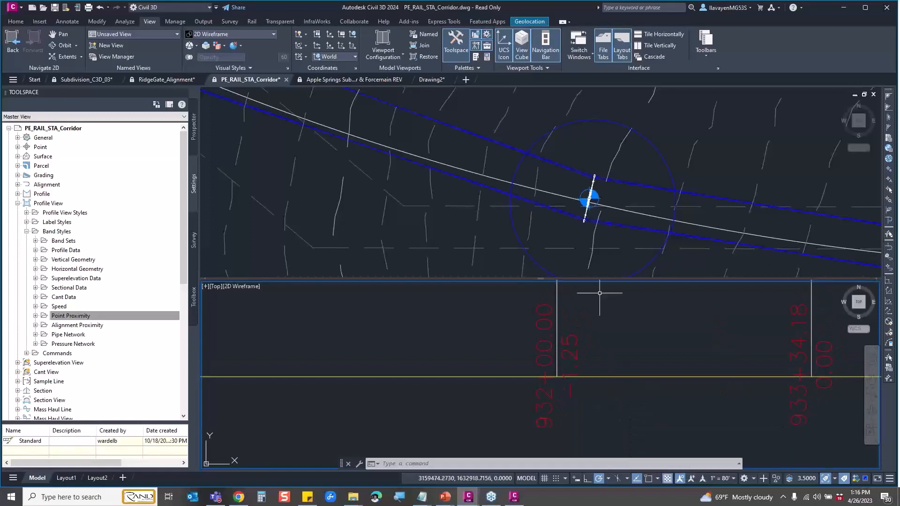
scroll(609, 314, down, 4)
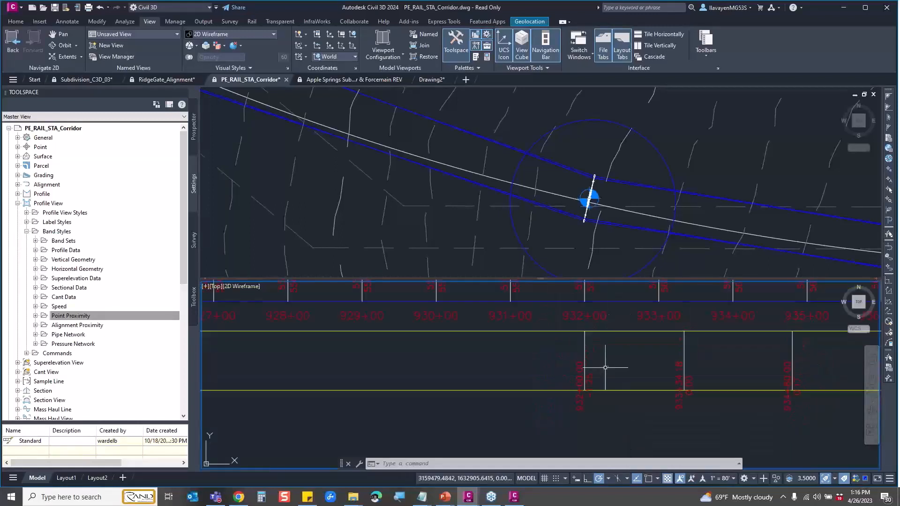
click(588, 199)
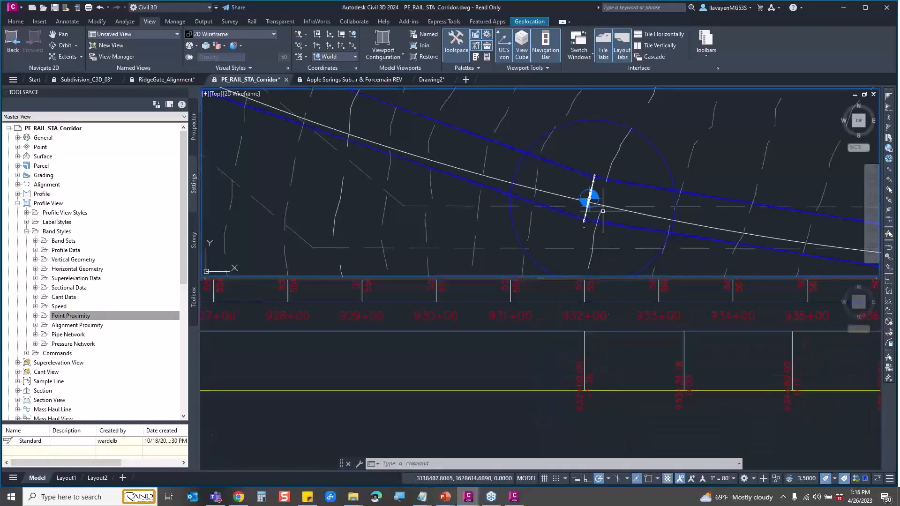
key(Escape)
key(Escape)
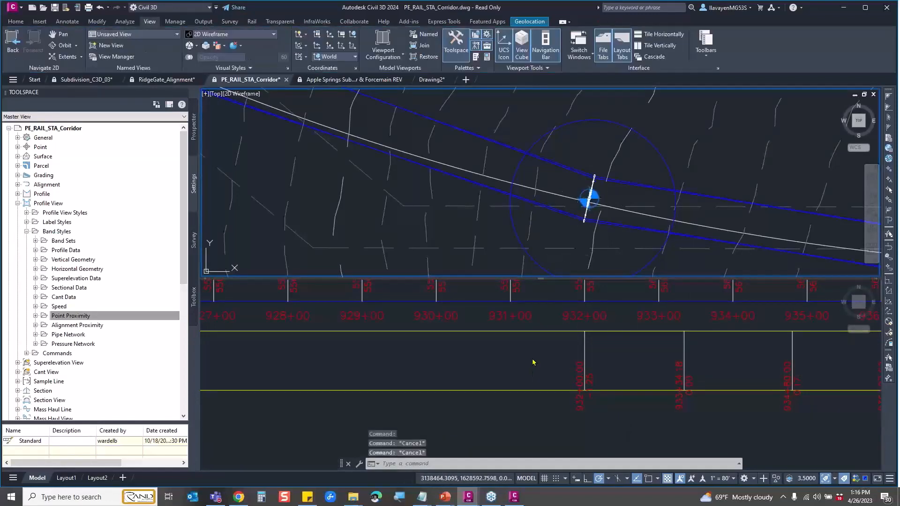
Step: Set the Point Proximity band's data source to _All Points in the SWX_CL7 profile view properties
click(512, 319)
click(503, 328)
click(496, 339)
right_click(496, 339)
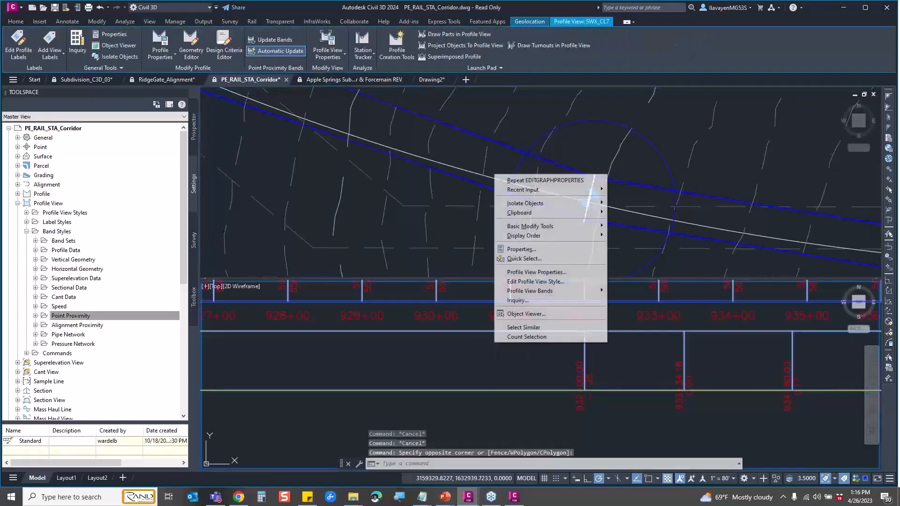
click(531, 272)
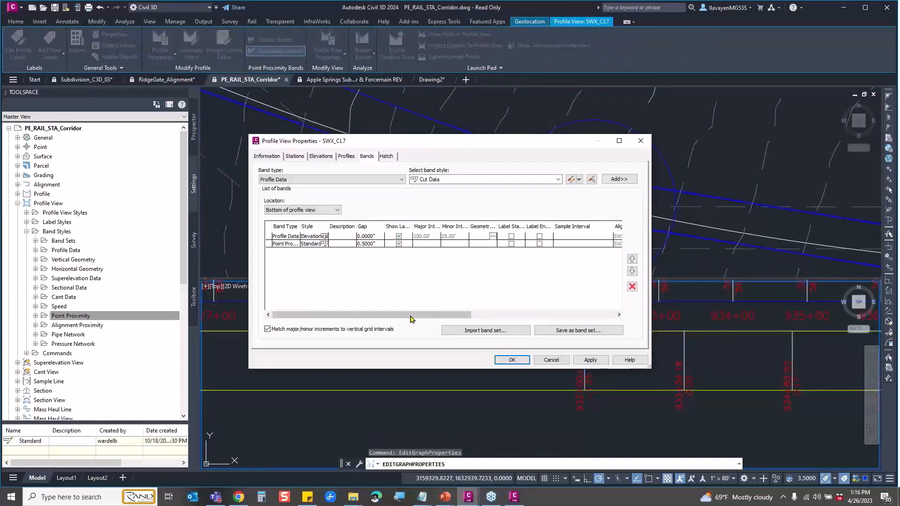
drag(415, 315, 555, 315)
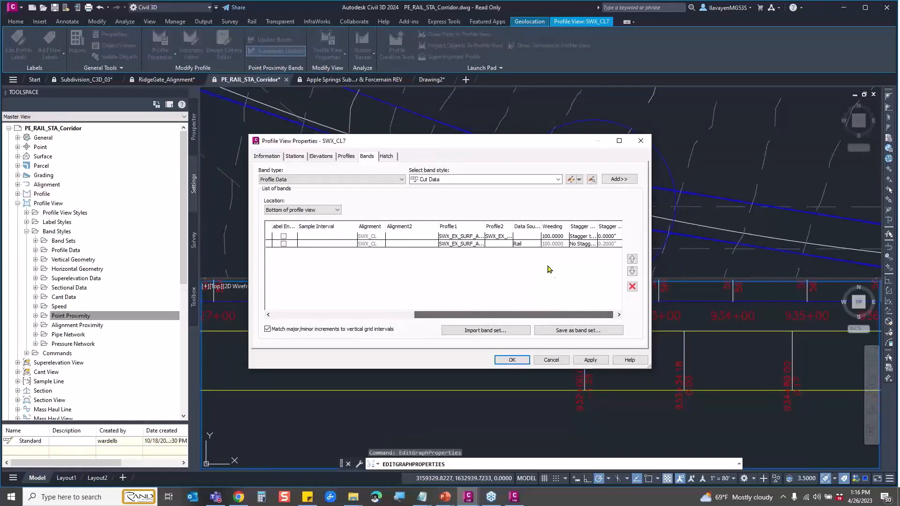
click(533, 246)
click(533, 246)
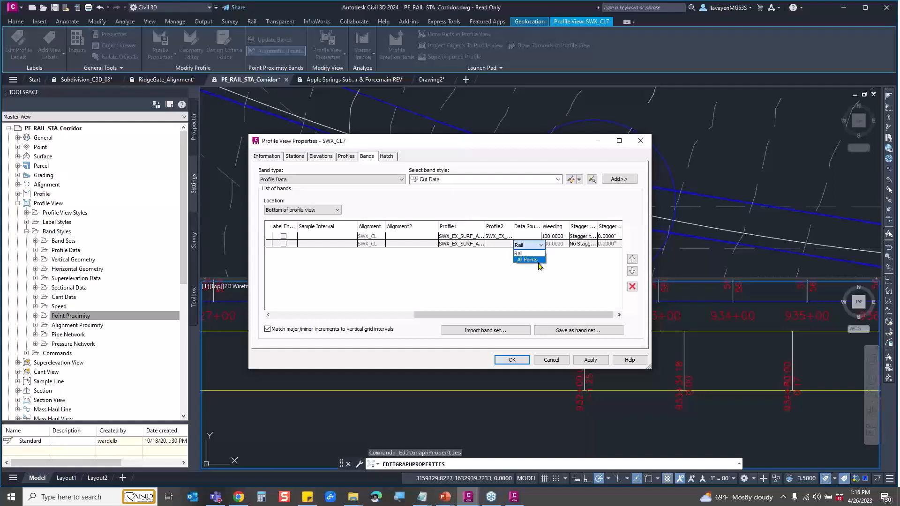
click(538, 261)
key(Return)
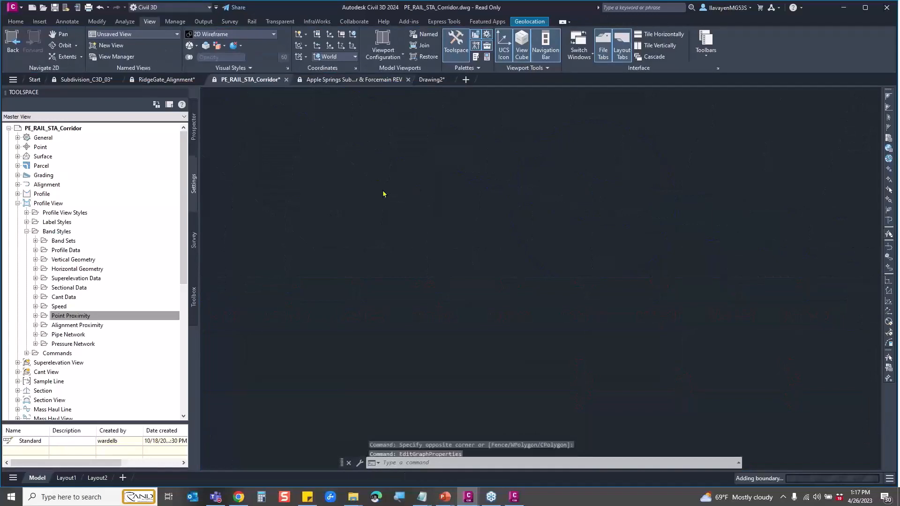
Step: Look up the property set definitions of the PE_RAIL_STA_Corridor drawing and leave the Style Manager without changes
click(306, 83)
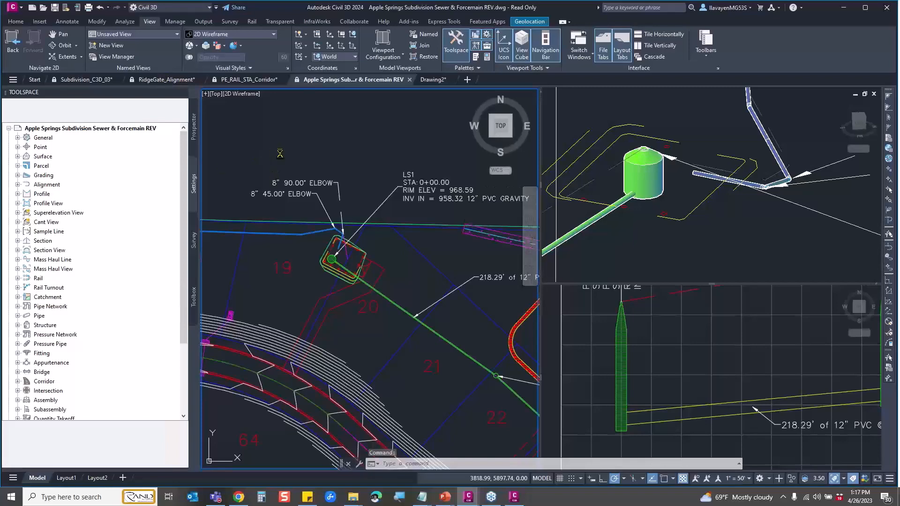
click(242, 81)
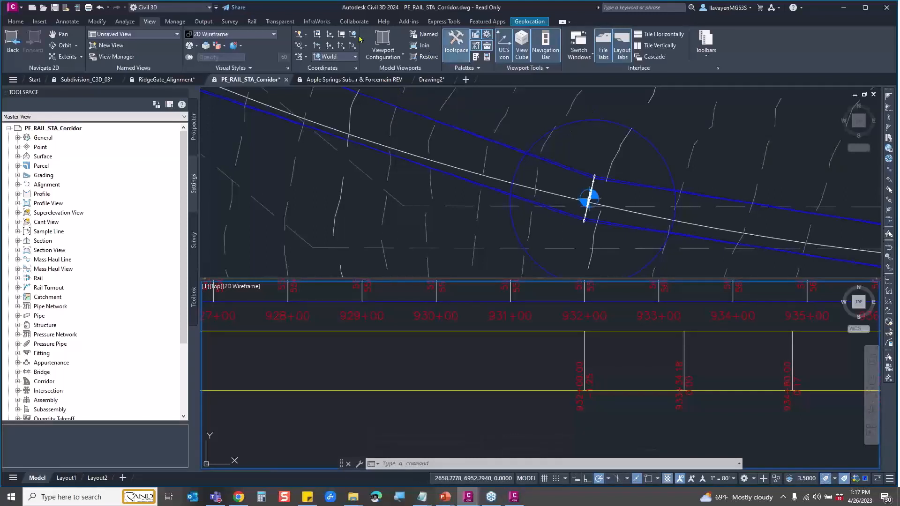
click(181, 23)
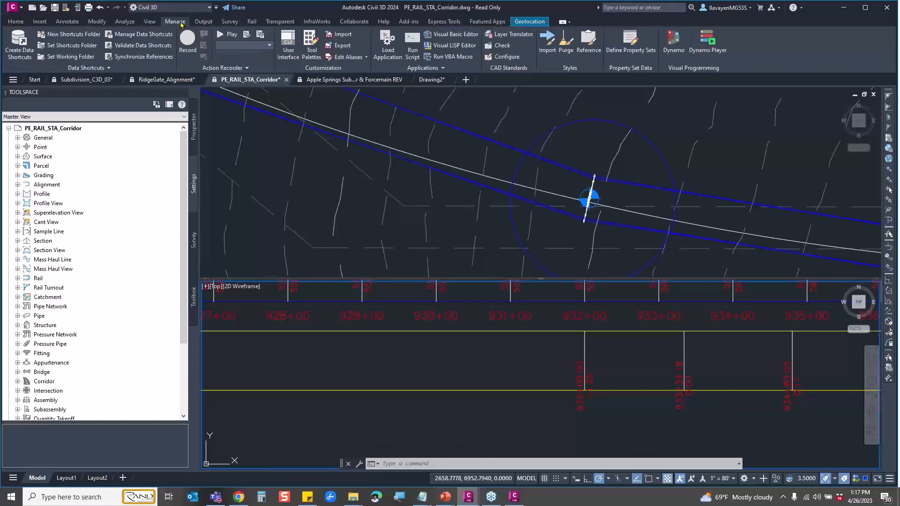
click(631, 55)
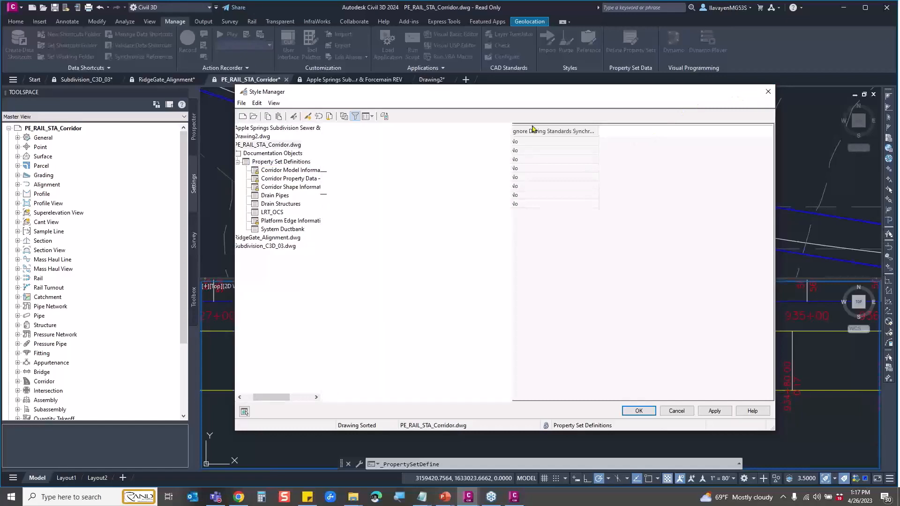
click(768, 96)
Step: Open Project Explorer for the PE_RAIL_STA_Corridor drawing and place its window clear of the rail alignment in plan
click(39, 22)
click(24, 22)
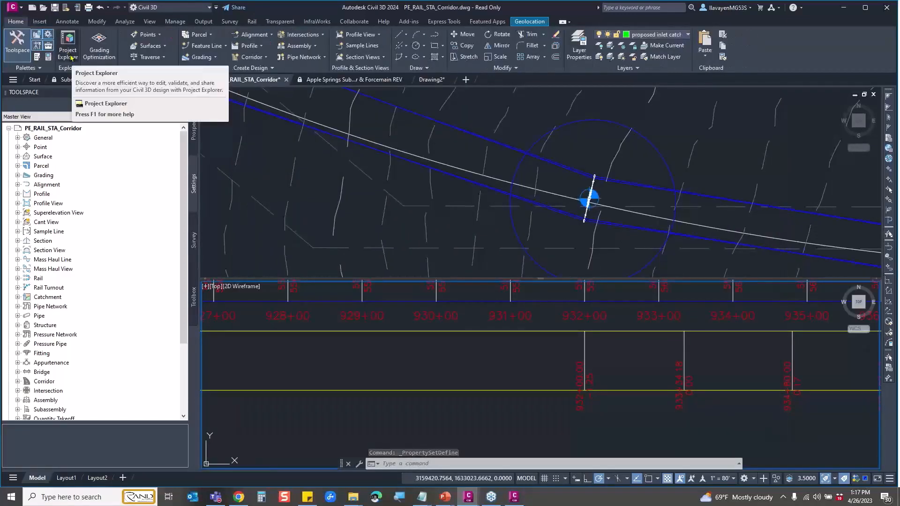
click(67, 45)
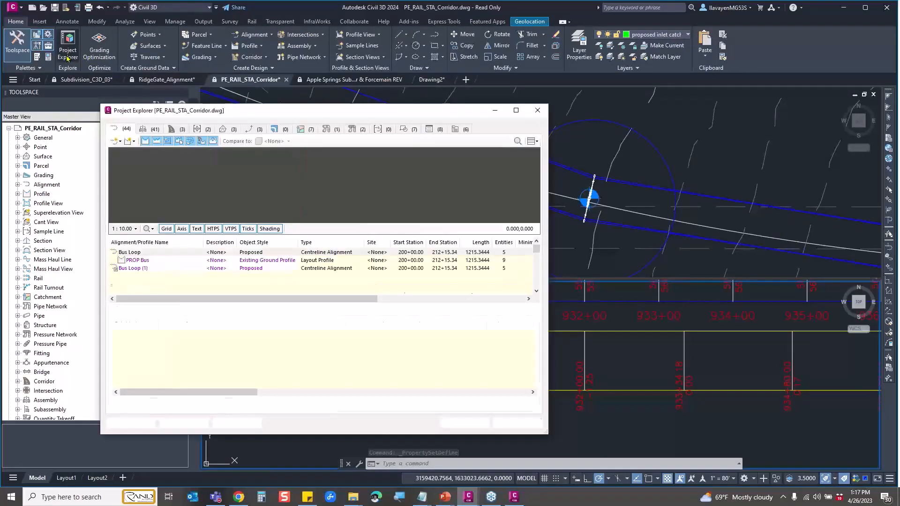
mouse_move(272, 110)
mouse_down()
mouse_move(385, 107)
mouse_move(335, 65)
mouse_up()
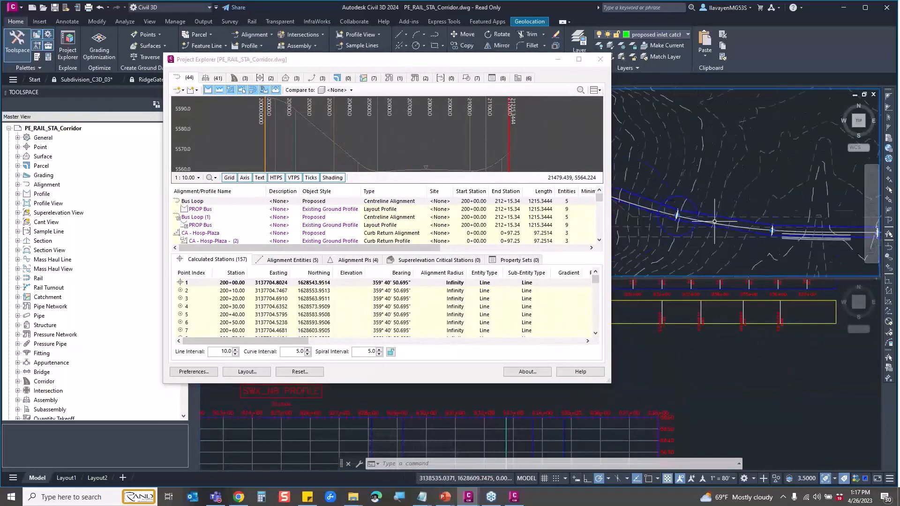
mouse_move(403, 64)
mouse_down()
mouse_move(387, 80)
mouse_move(365, 80)
mouse_move(272, 51)
mouse_up()
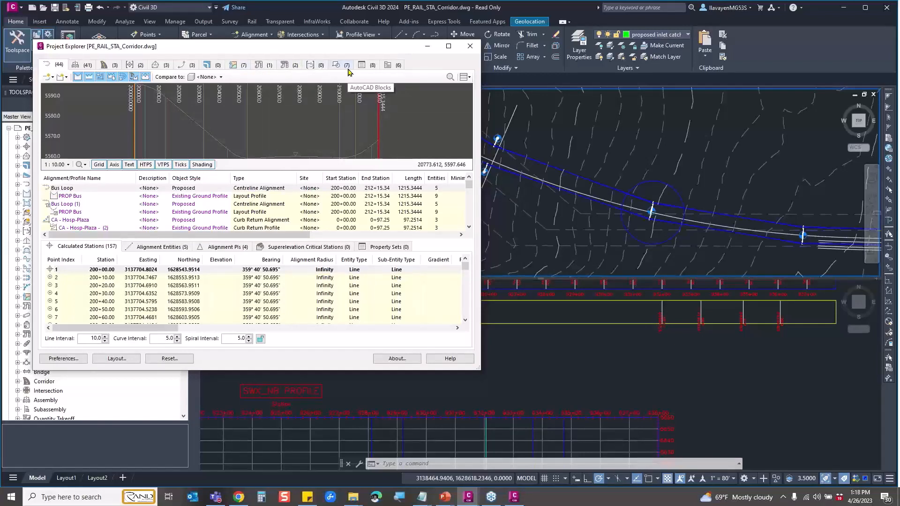
Step: Review the object sets in Project Explorer, including Property Set and catchments, and close Project Explorer
click(389, 65)
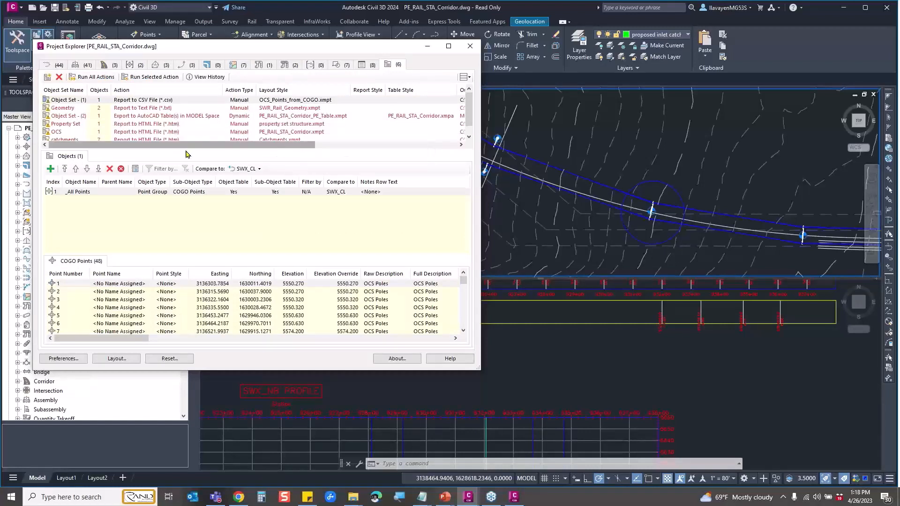
drag(186, 147, 122, 207)
click(59, 140)
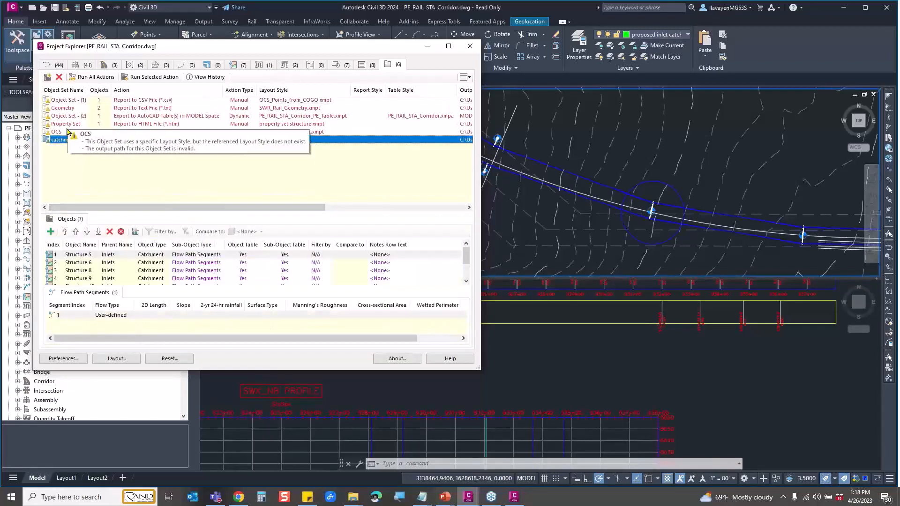
click(66, 125)
click(61, 140)
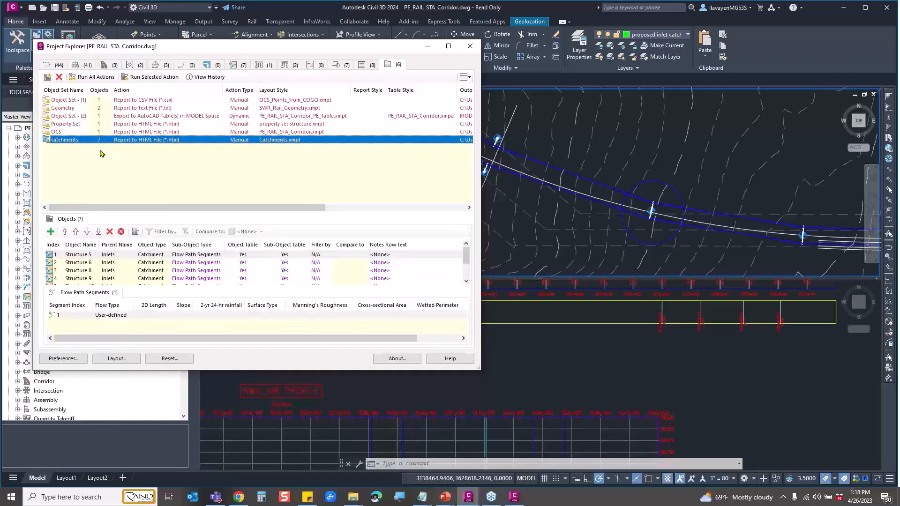
drag(197, 51, 231, 91)
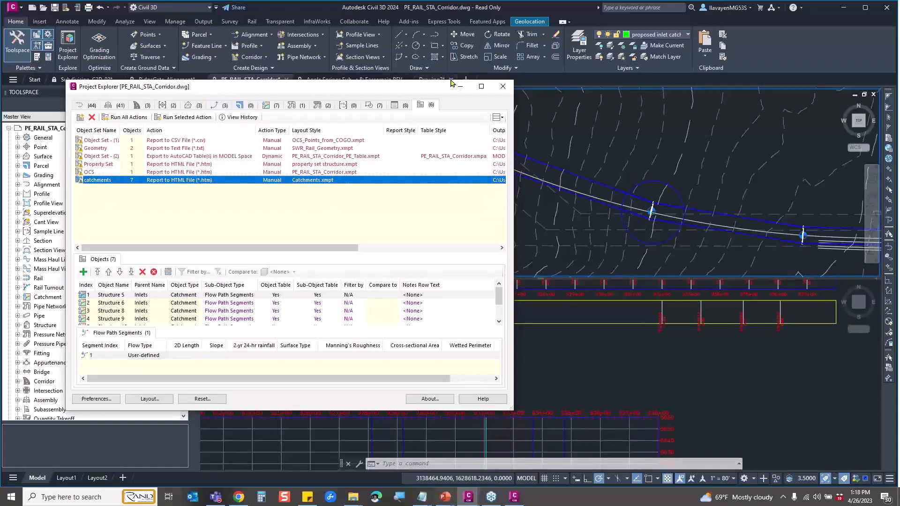
click(502, 90)
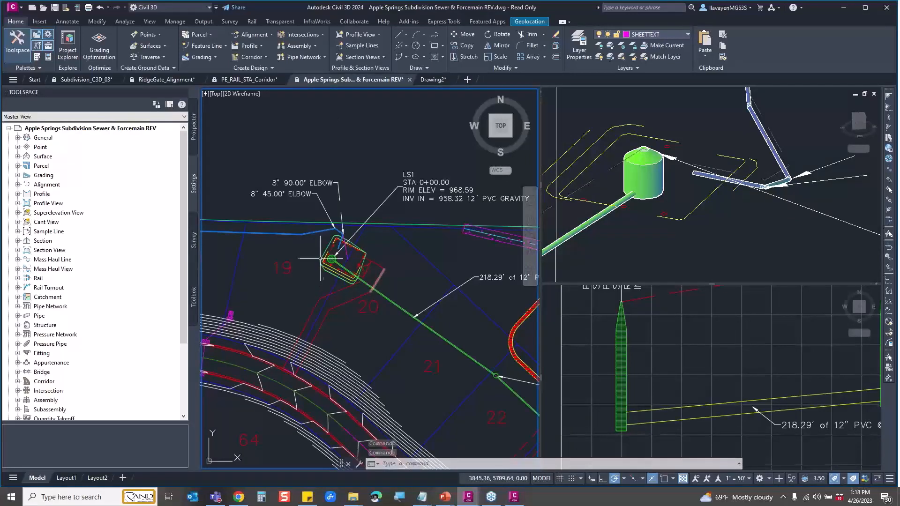
Step: In the Apple Springs Subdivision Sewer & Forcemain REV drawing, review the part properties of structure LS1 and close them without changes
scroll(328, 259, up, 6)
scroll(356, 281, down, 5)
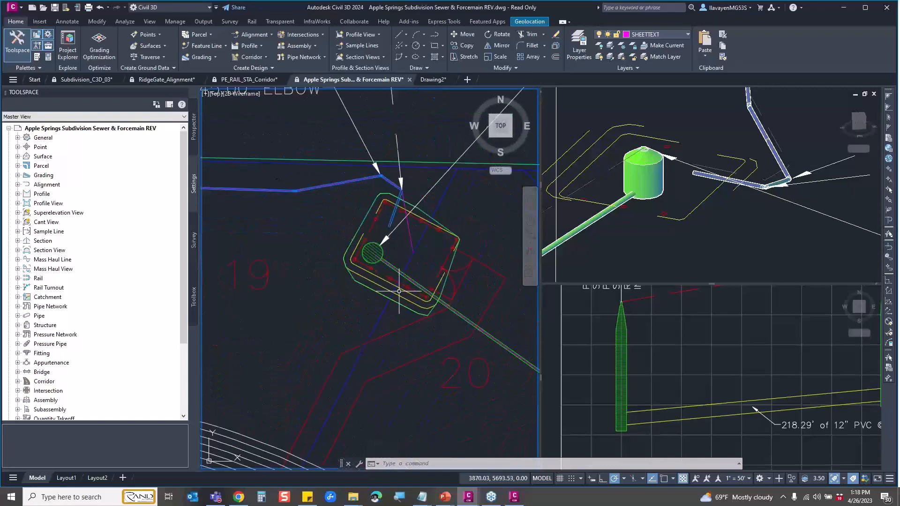
scroll(382, 303, up, 2)
click(355, 264)
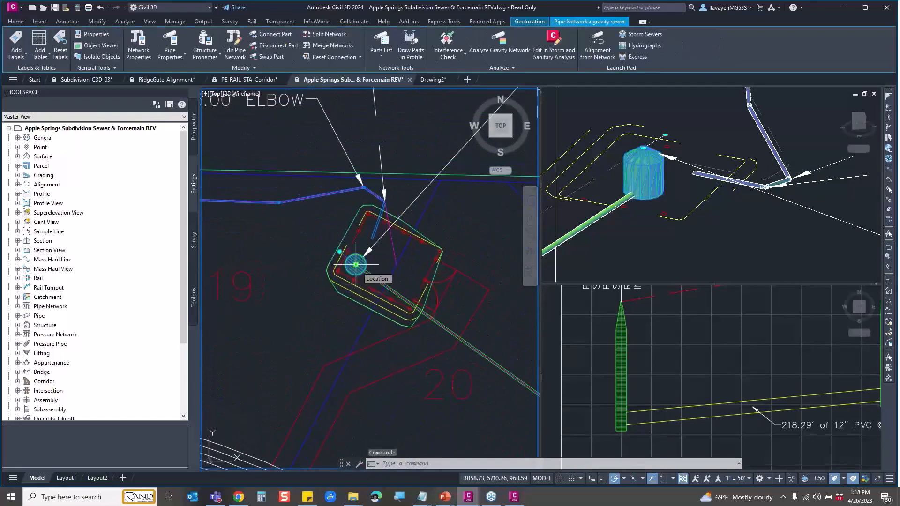
right_click(412, 256)
click(432, 364)
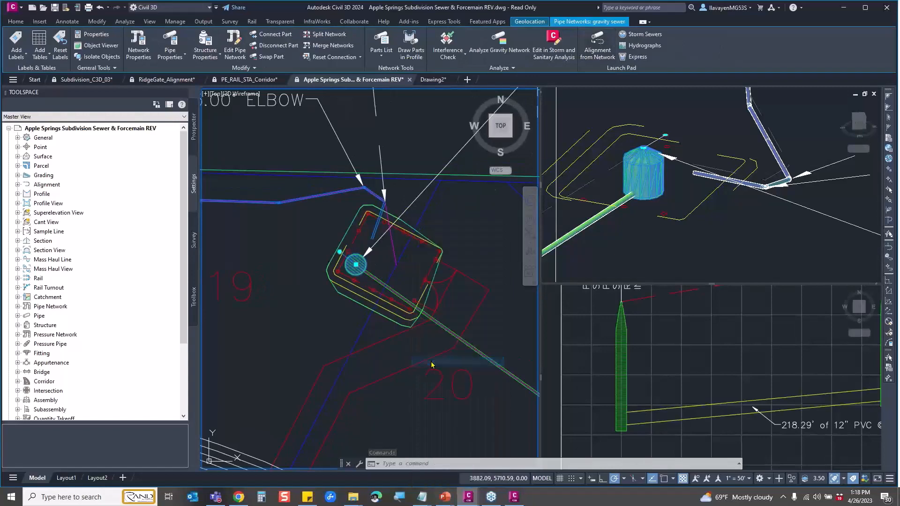
click(345, 162)
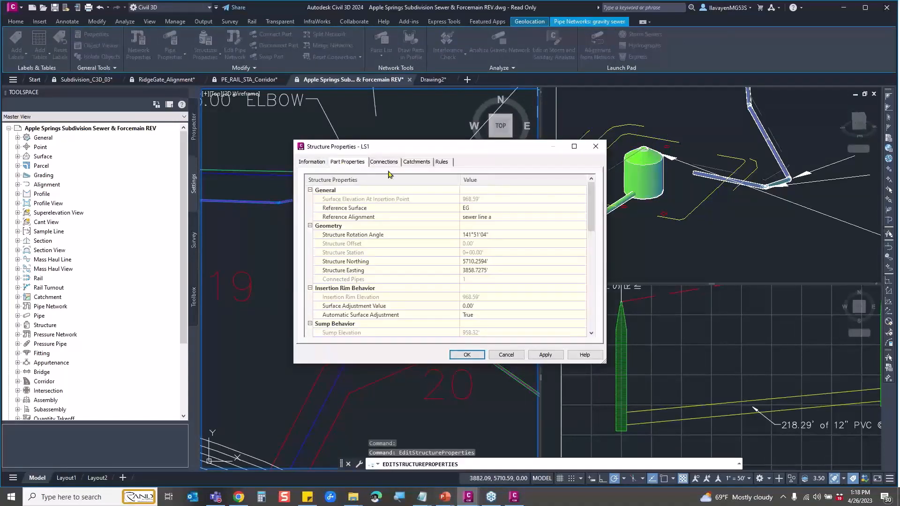
scroll(507, 280, down, 5)
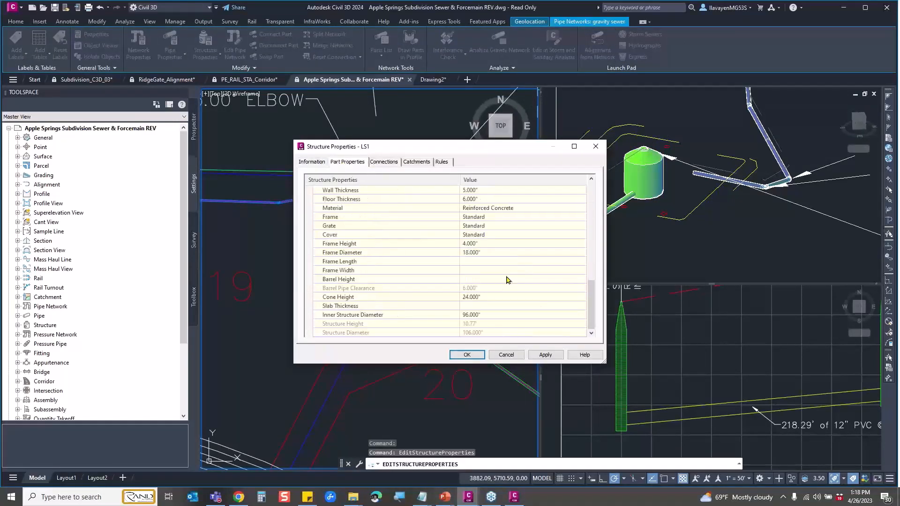
click(596, 146)
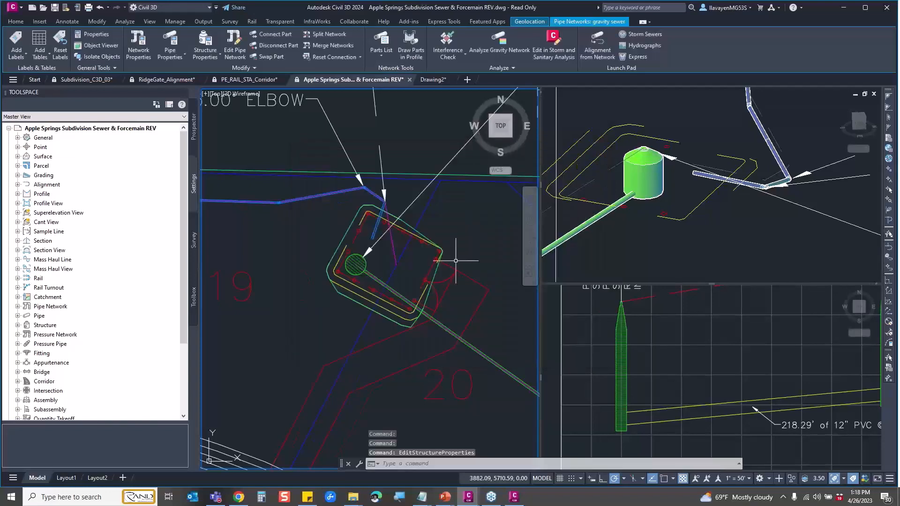
mouse_move(466, 183)
middle_down()
mouse_move(389, 185)
mouse_move(371, 201)
mouse_move(344, 203)
middle_up()
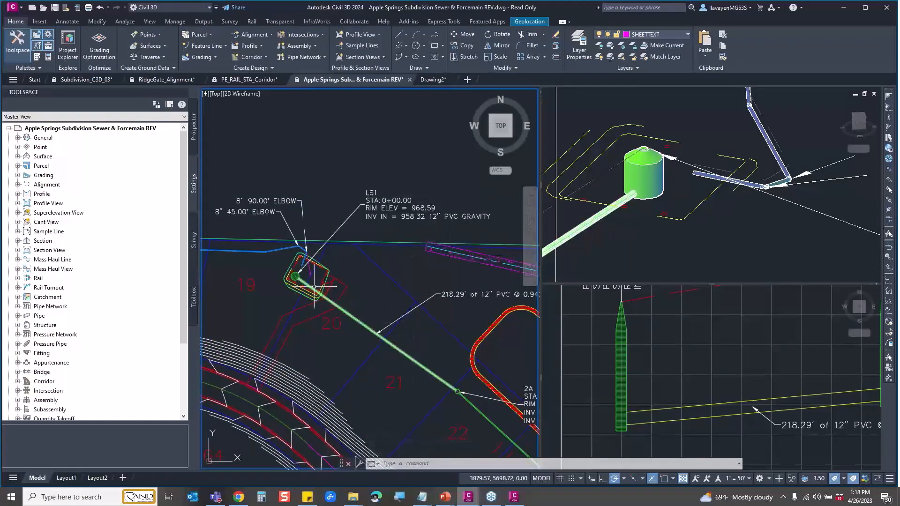
Step: Connect the open end of the pressure pipe running from the 90° elbow to lift station structure LS1
scroll(263, 267, up, 4)
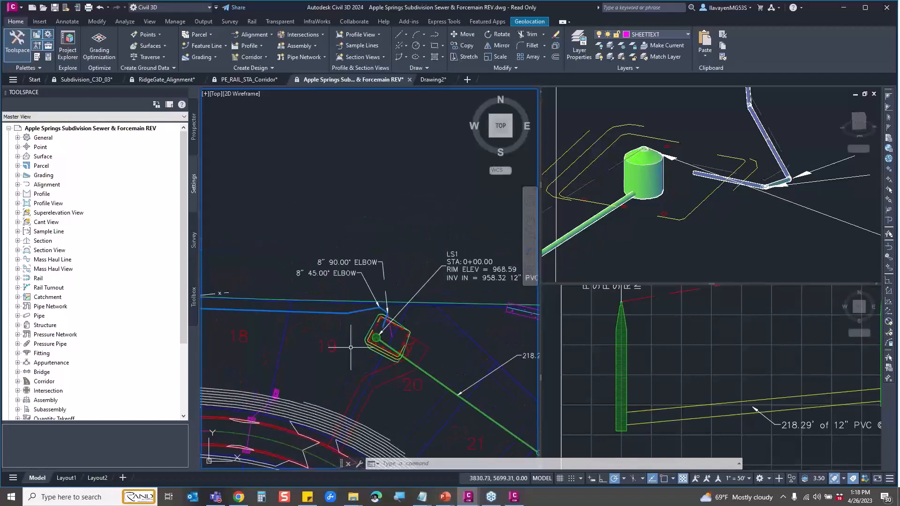
scroll(359, 326, up, 1)
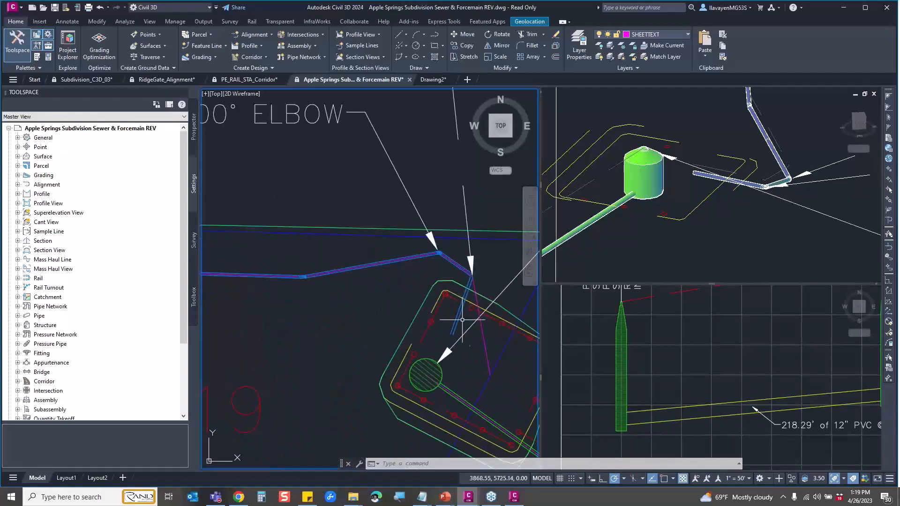
scroll(424, 308, up, 1)
scroll(424, 309, up, 4)
click(424, 315)
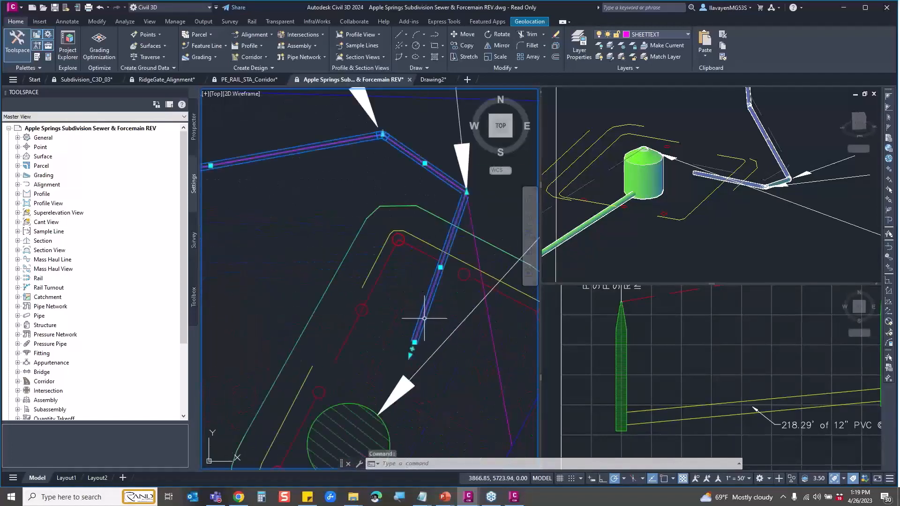
scroll(408, 307, down, 4)
scroll(408, 328, up, 2)
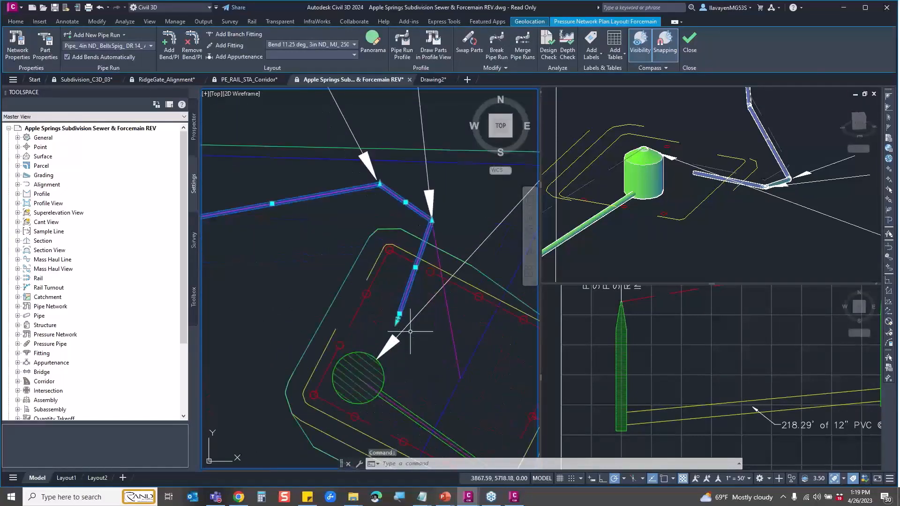
mouse_move(400, 314)
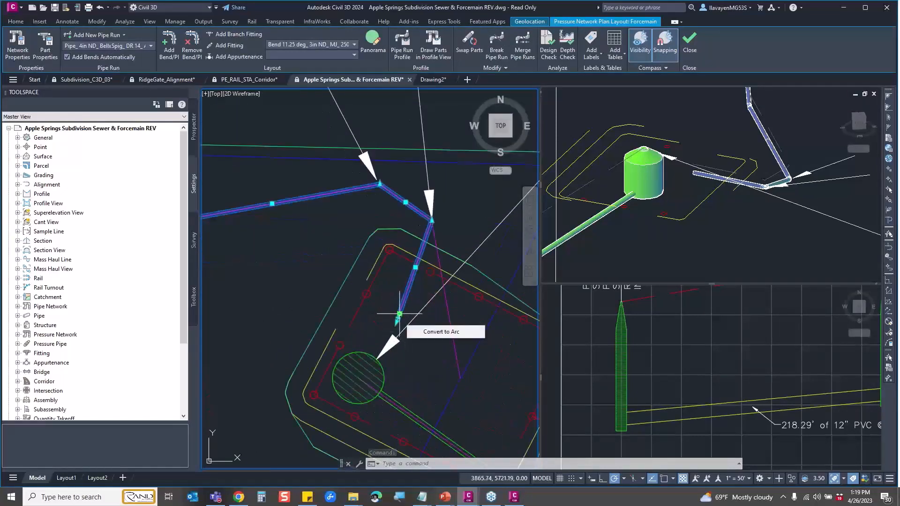
scroll(401, 310, up, 2)
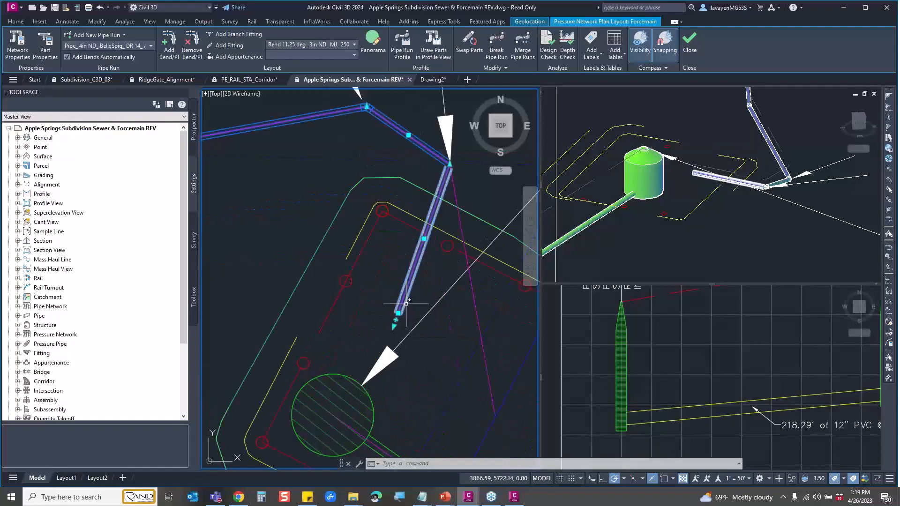
right_click(408, 311)
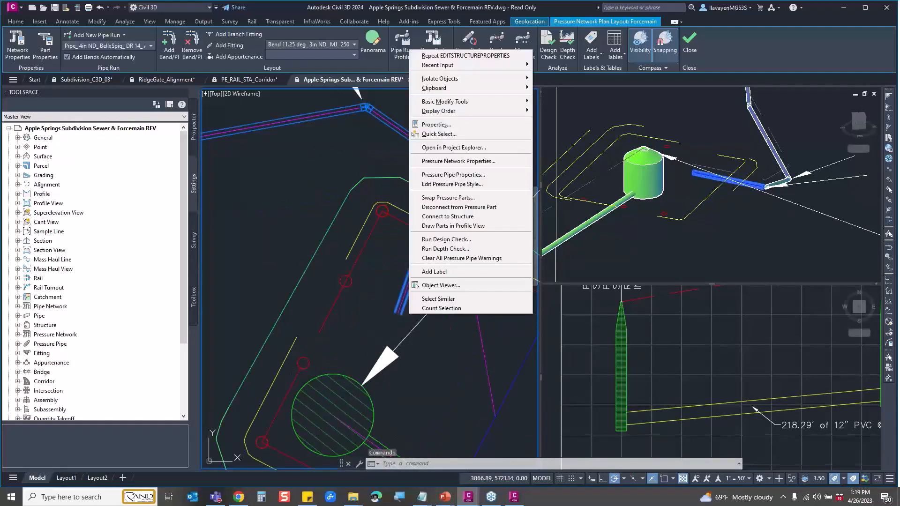
click(436, 217)
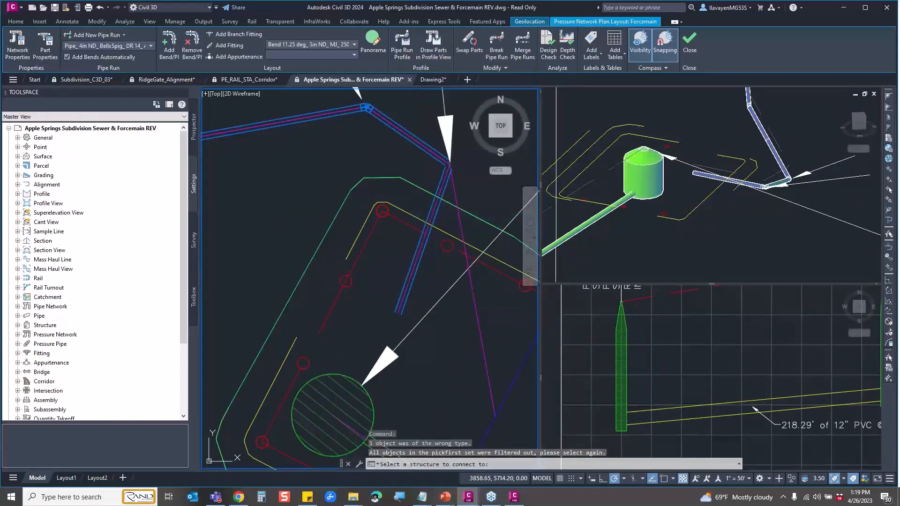
click(332, 377)
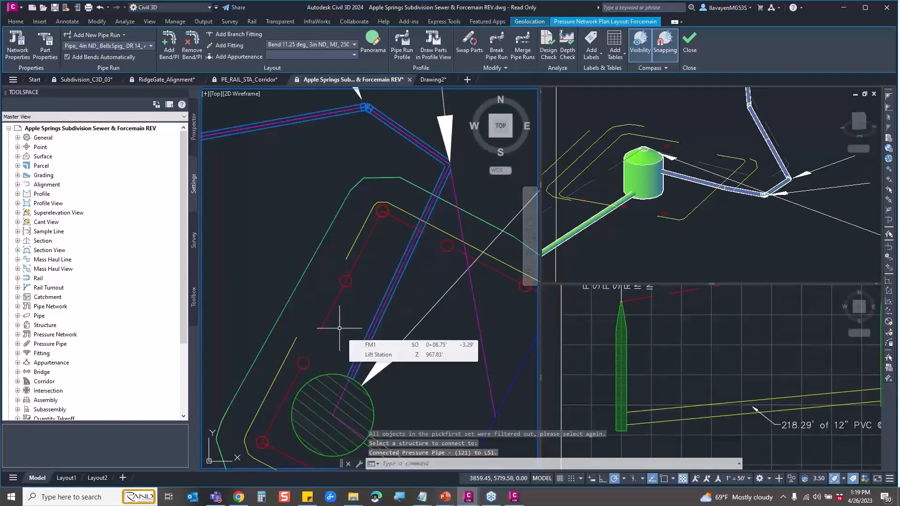
Step: Examine the pressure pipe connection at LS1 in the 3D view and the structure's label in plan
click(646, 206)
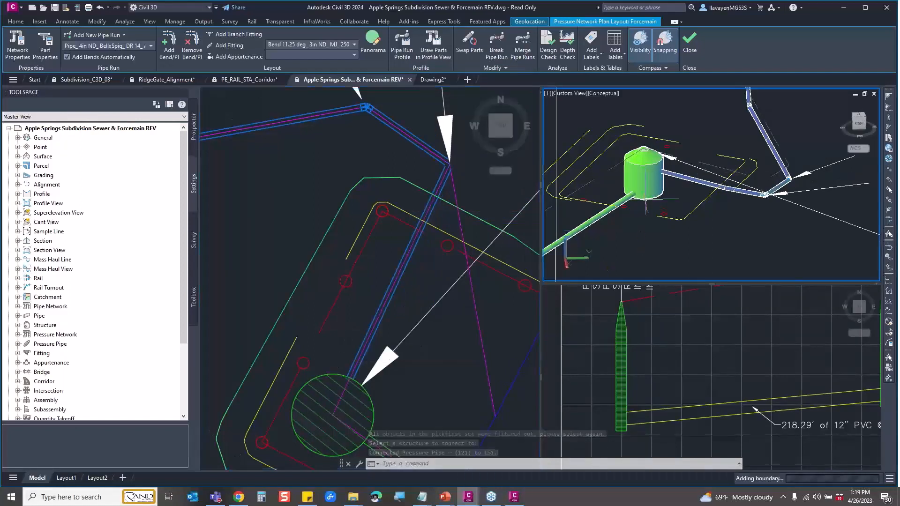
scroll(646, 206, up, 2)
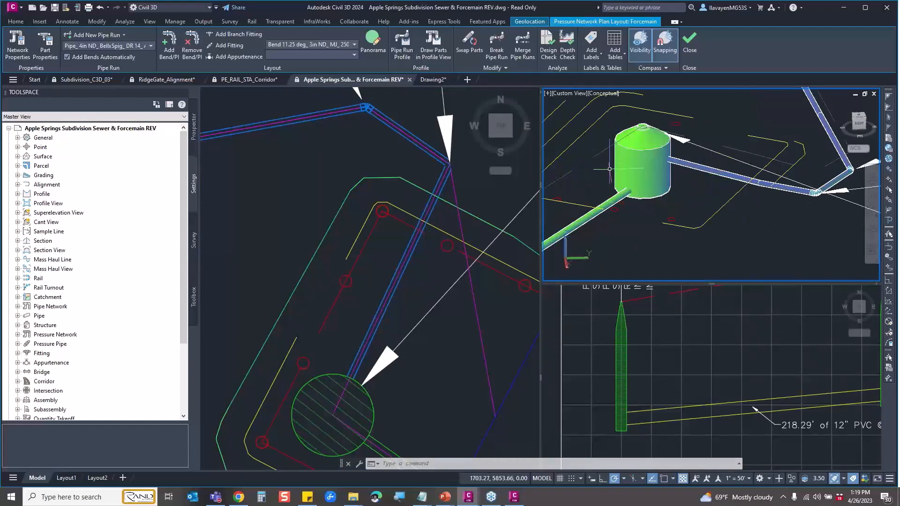
click(389, 266)
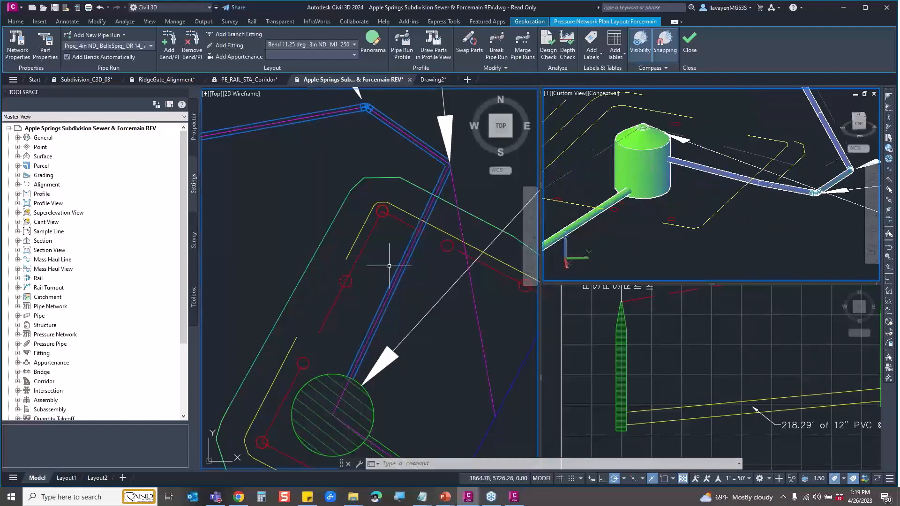
scroll(389, 266, down, 4)
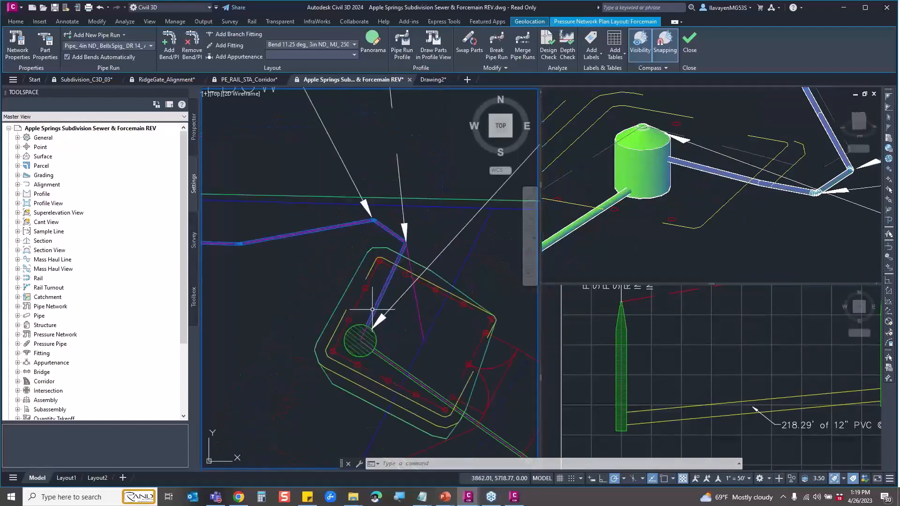
middle_drag(381, 300, 230, 353)
scroll(229, 352, down, 2)
scroll(300, 323, down, 4)
scroll(301, 321, up, 2)
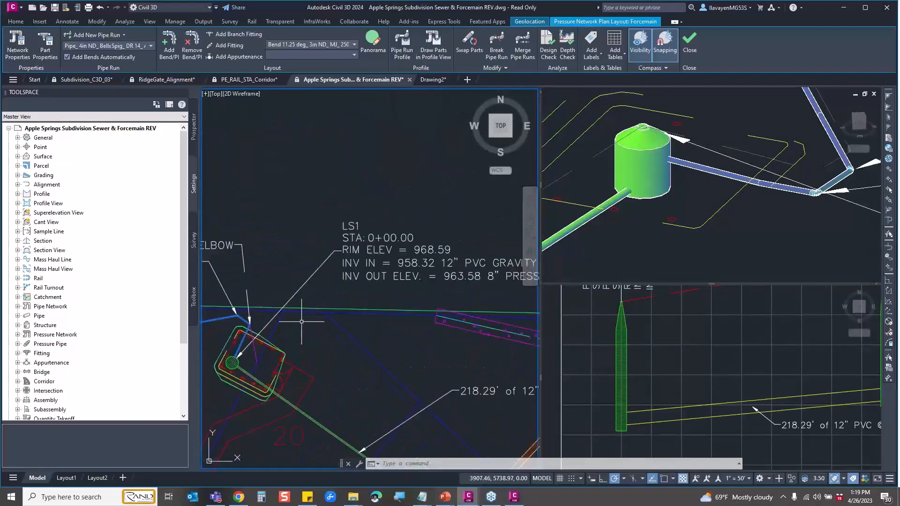
scroll(369, 298, down, 2)
middle_drag(384, 297, 363, 290)
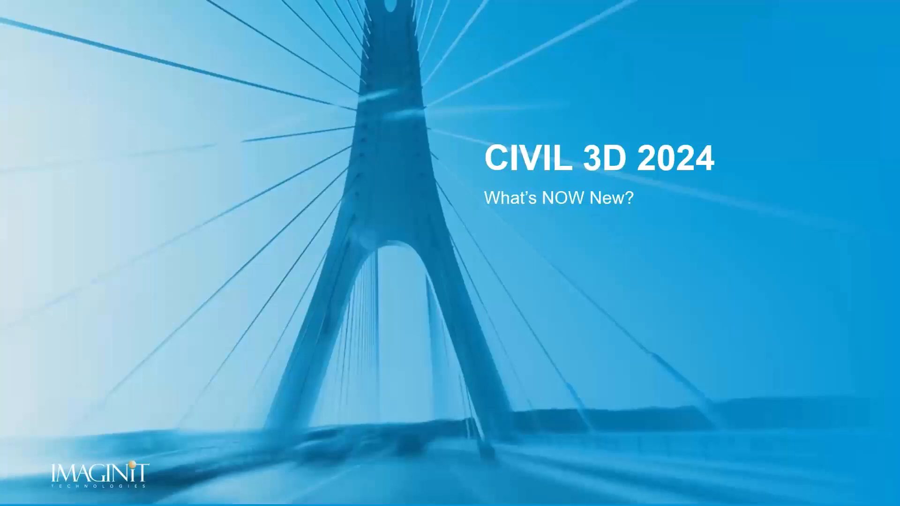
click(628, 429)
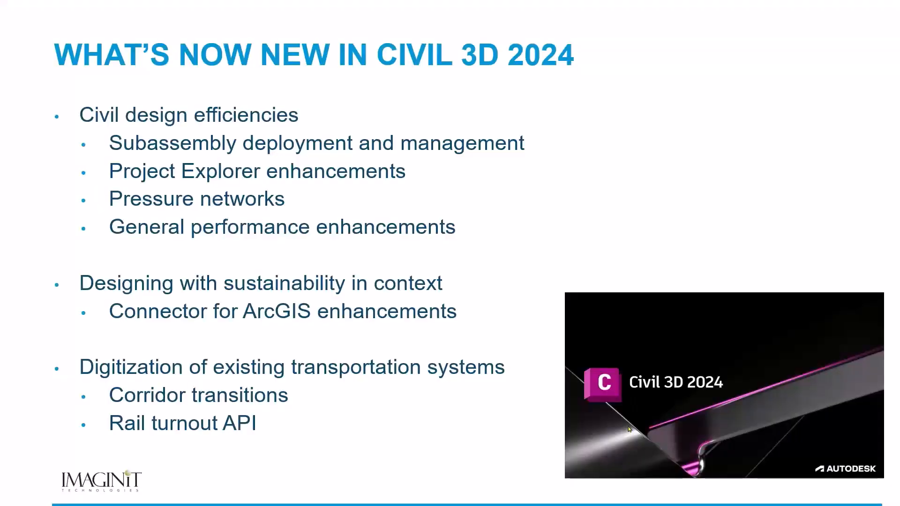
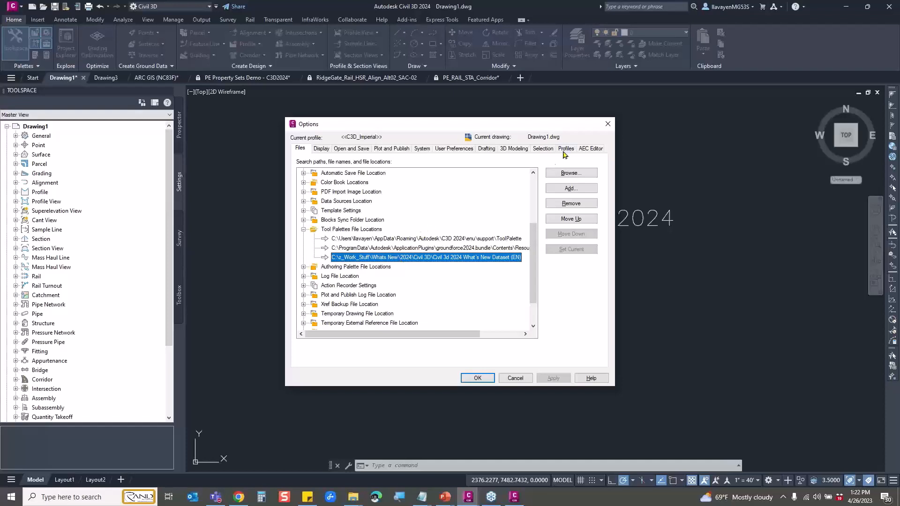
Step: Close the Options dialog in Drawing1, display the tool palettes and look through the list of available subassembly palettes
click(608, 124)
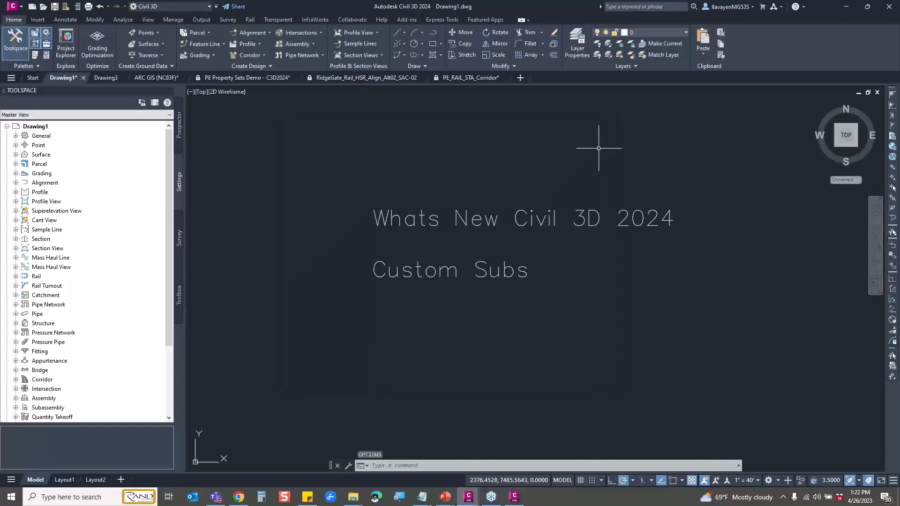
text(TP)
key(Return)
scroll(476, 222, up, 2)
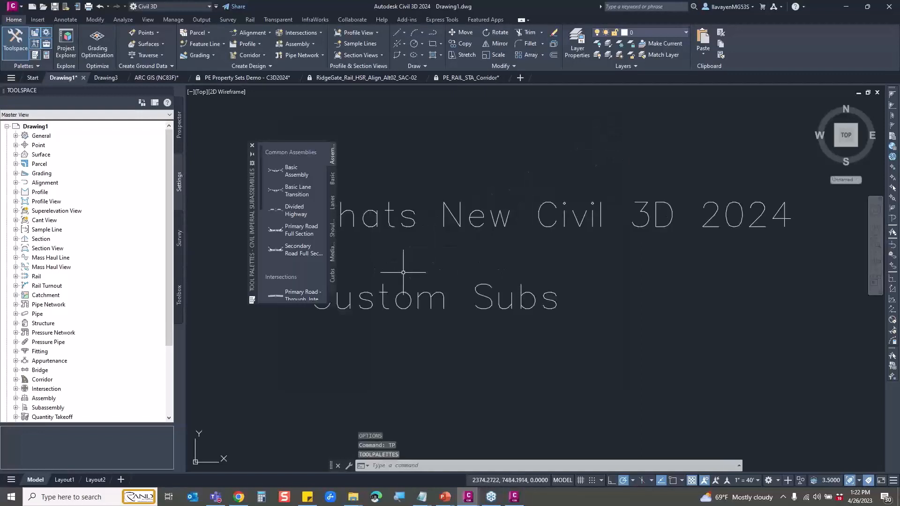
click(333, 291)
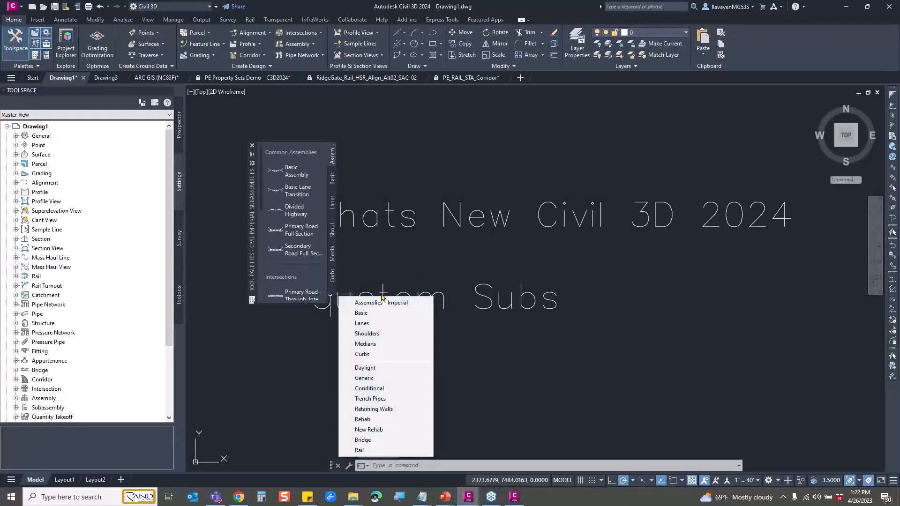
click(336, 191)
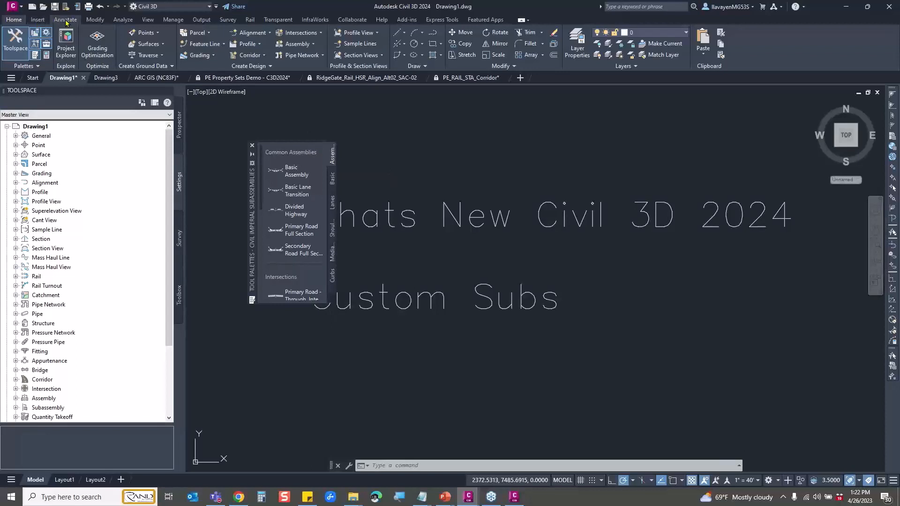
Step: Start a subassembly import with Driveway_Curb_Drop-0.1.pkt from the Civil 3D 2023.2 What's New Dataset's Civil 3D 2023.2 folder as source
click(42, 22)
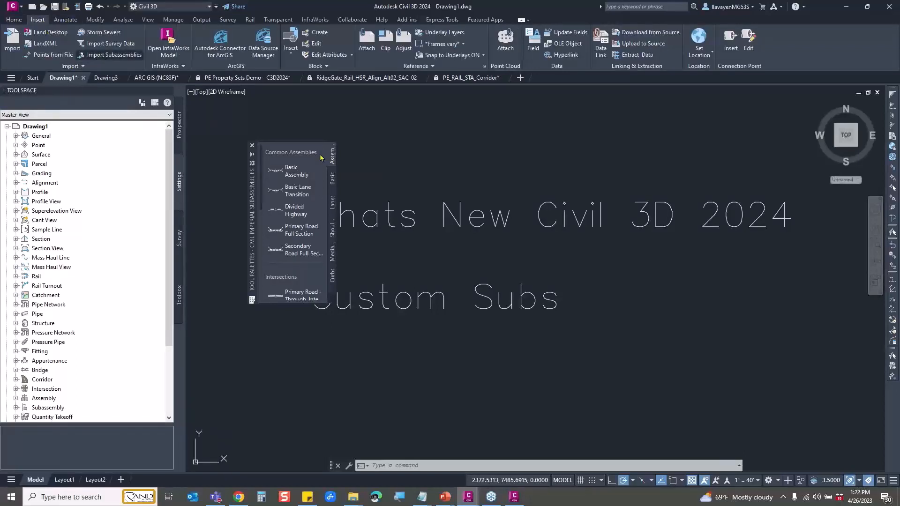
click(110, 55)
click(533, 225)
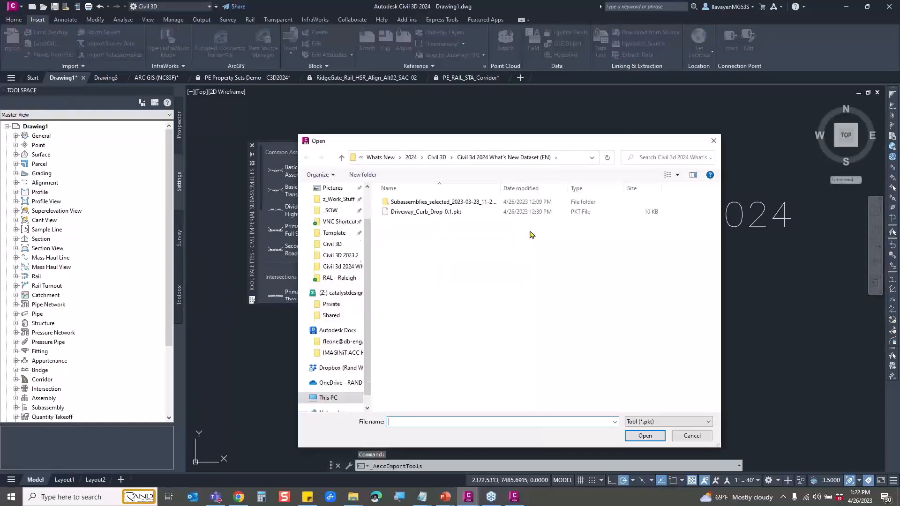
click(393, 158)
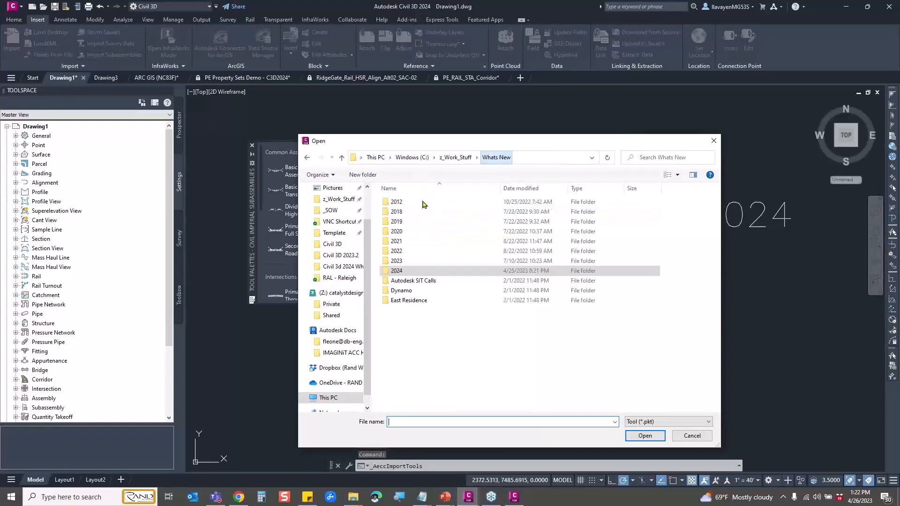
double_click(397, 265)
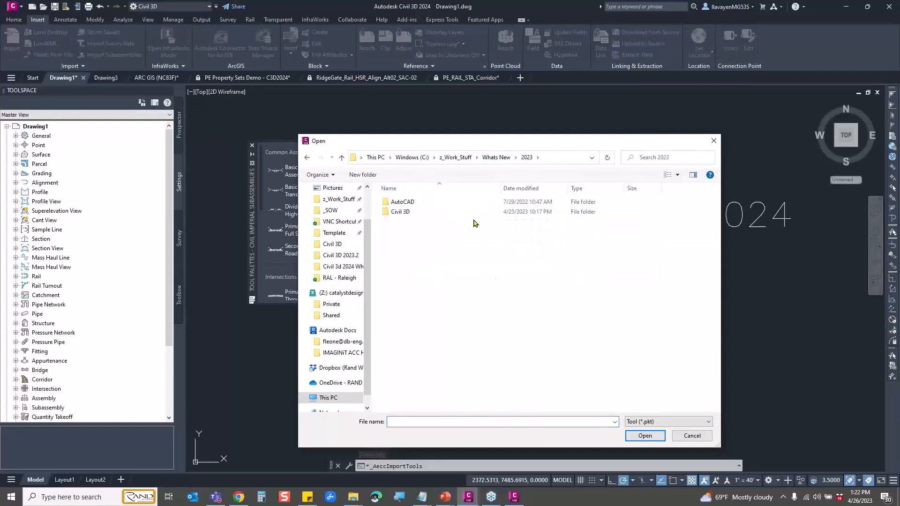
double_click(407, 209)
double_click(410, 206)
double_click(402, 214)
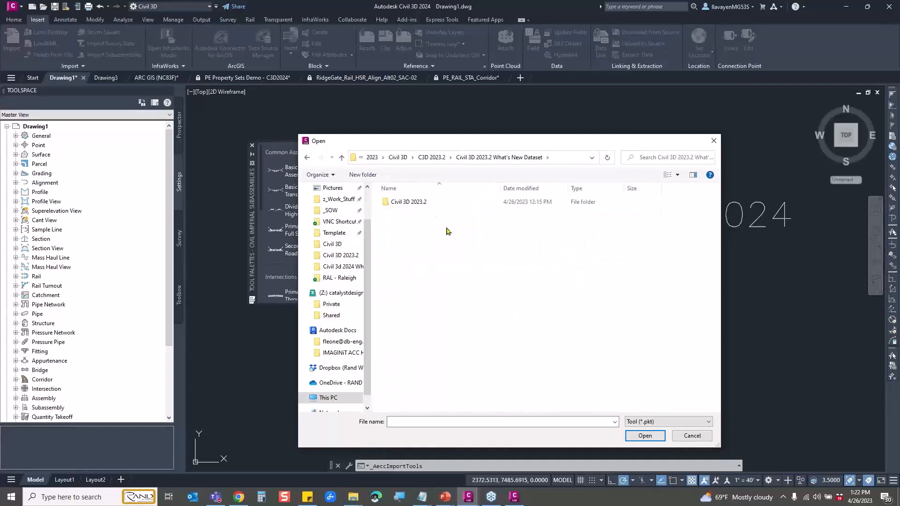
double_click(429, 204)
click(451, 212)
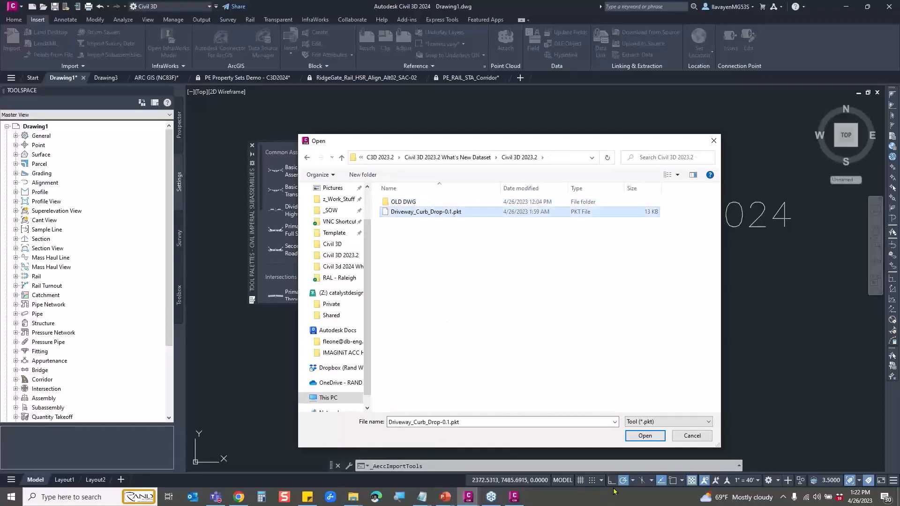
click(642, 441)
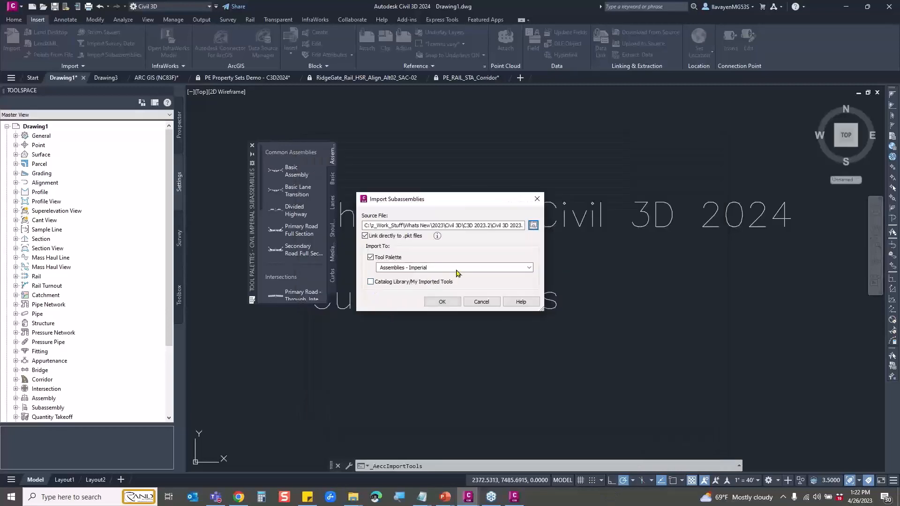
Step: Import the subassembly into the 2024-NEW tool palette and enlarge the palette window
click(464, 268)
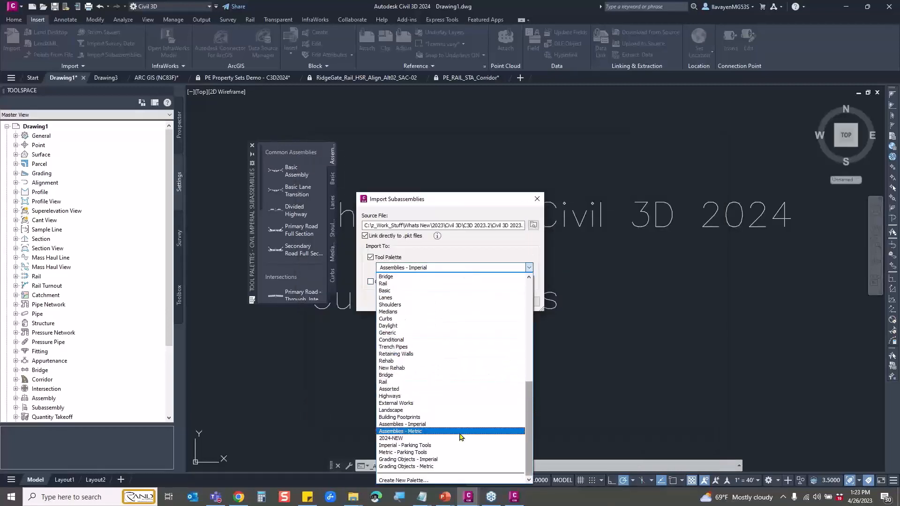
click(393, 439)
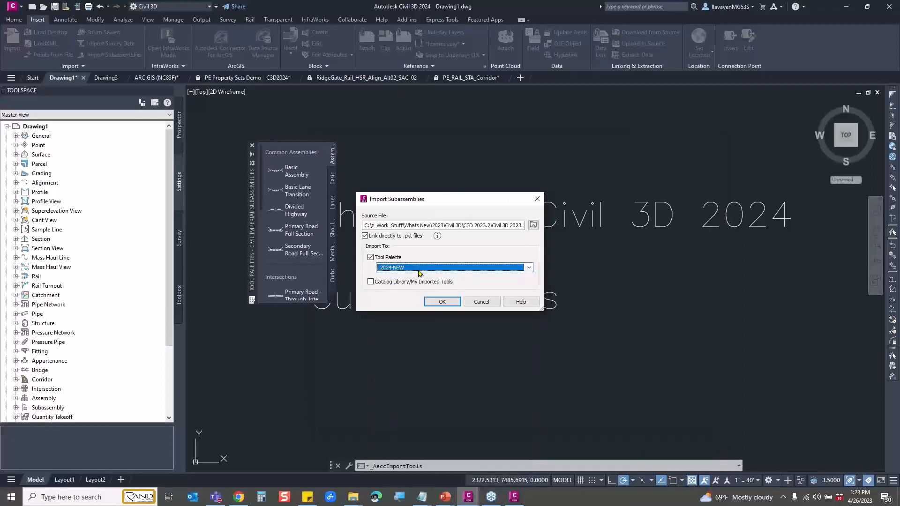
click(456, 301)
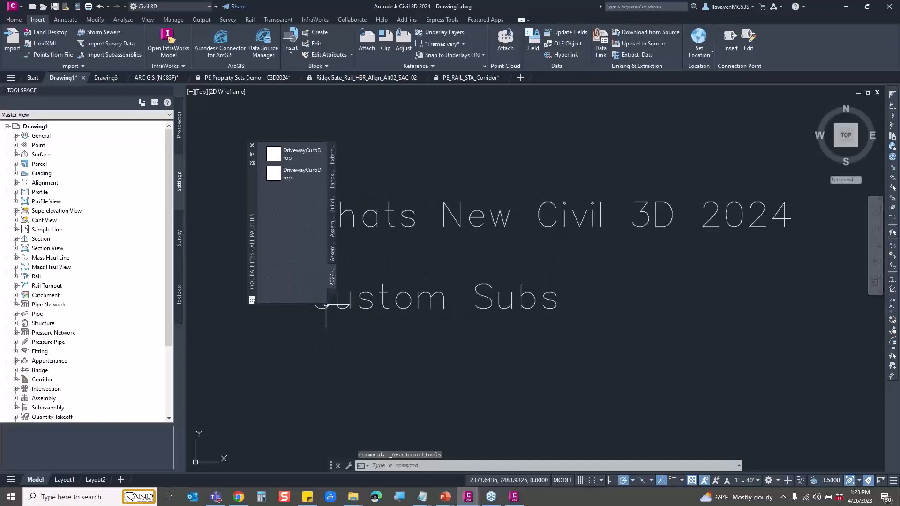
drag(326, 305, 372, 385)
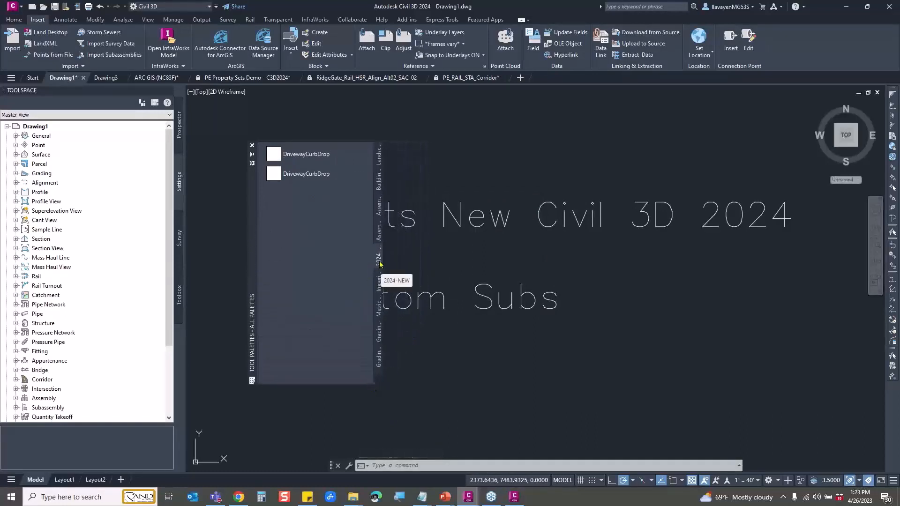
Step: Insert the second DrivewayCurbDrop subassembly from the palette as a detached subassembly below and beside the Custom Subs text
click(276, 181)
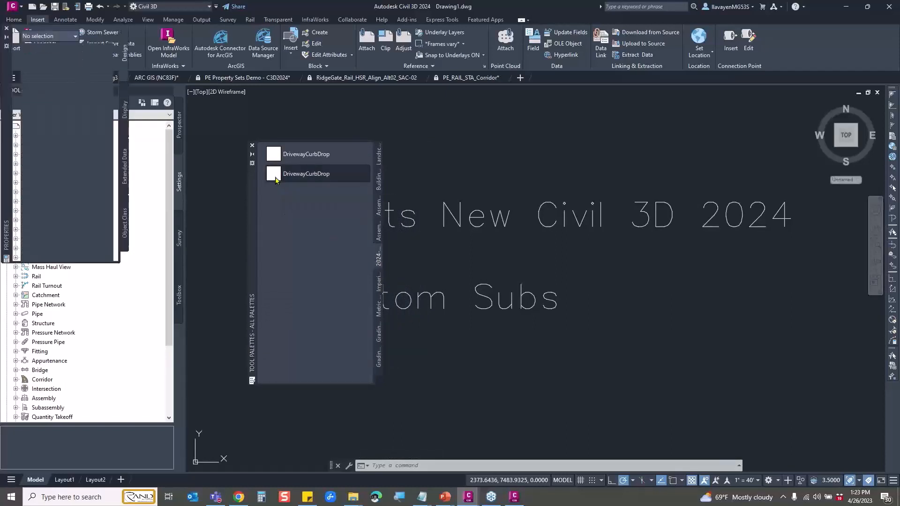
click(637, 466)
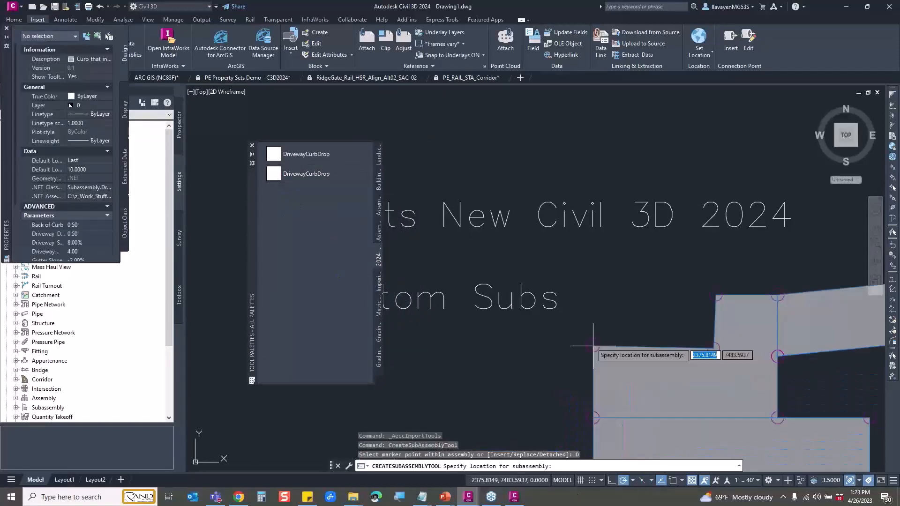
scroll(550, 352, down, 4)
click(582, 358)
middle_drag(629, 322, 567, 310)
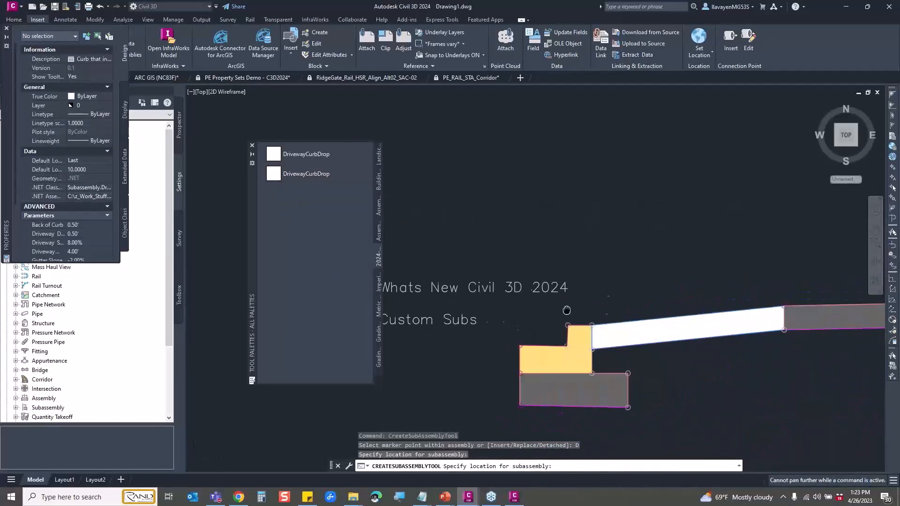
Step: End the subassembly placement command and launch WinPointer
key(Escape)
scroll(577, 246, down, 2)
middle_drag(577, 245, 466, 207)
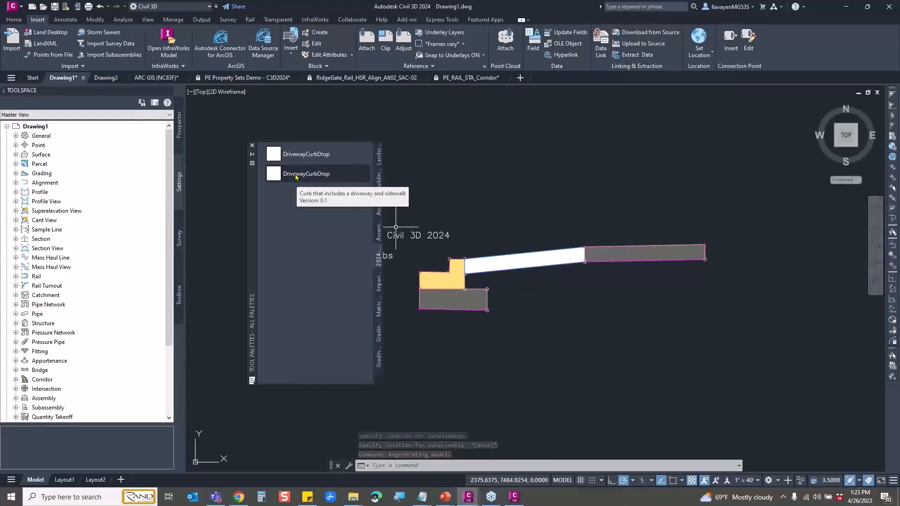
click(113, 503)
text(winp)
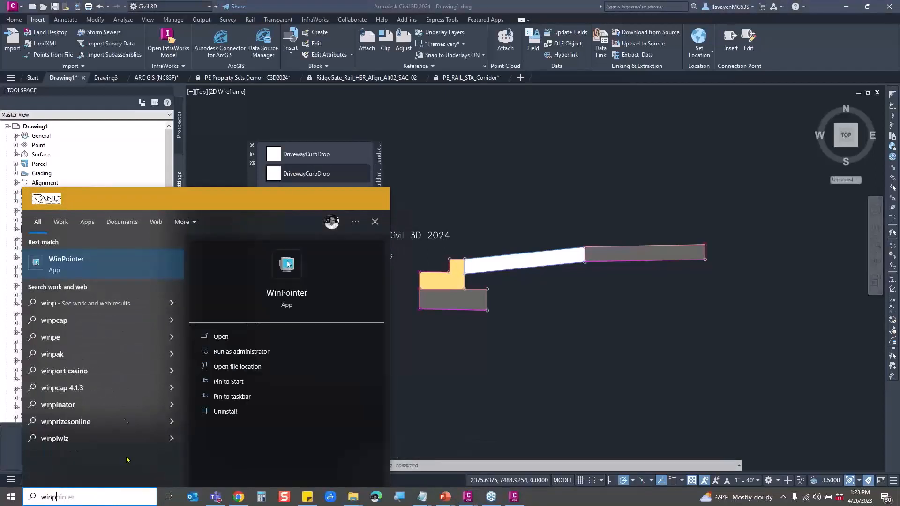
click(153, 262)
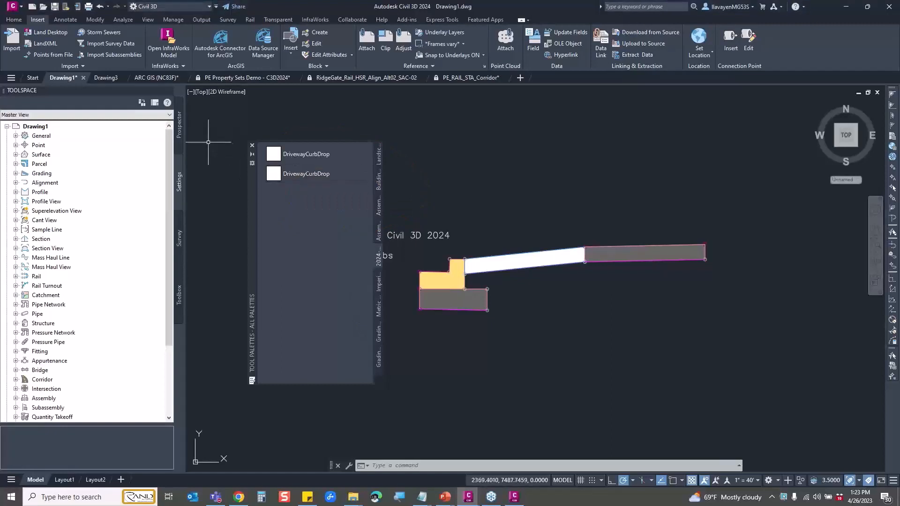
Step: Expand the drawing's Subassemblies collection down to Driveway_Curb_Drop-0.1 and examine its source path
click(180, 128)
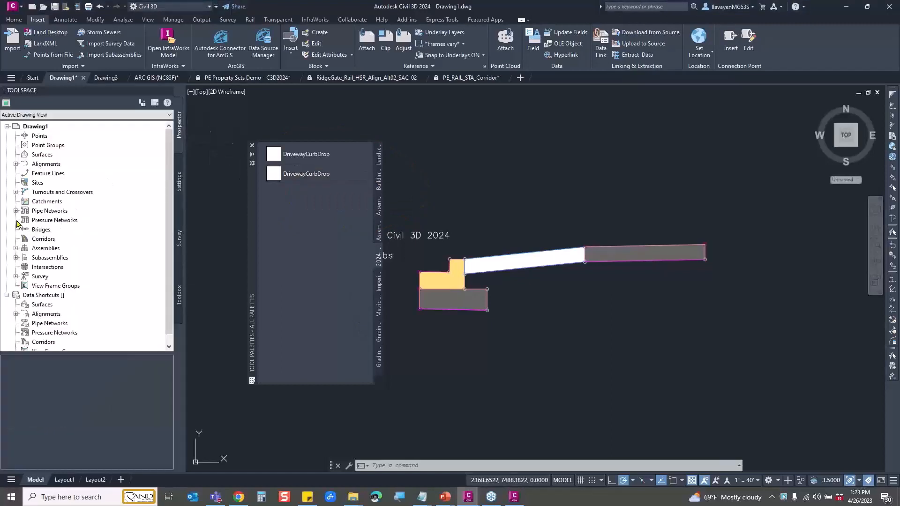
click(16, 258)
click(25, 267)
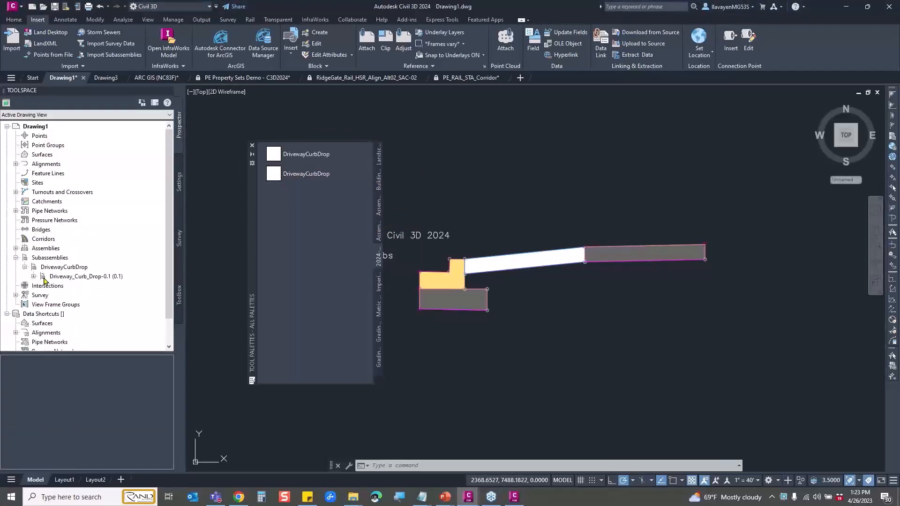
click(54, 277)
click(33, 276)
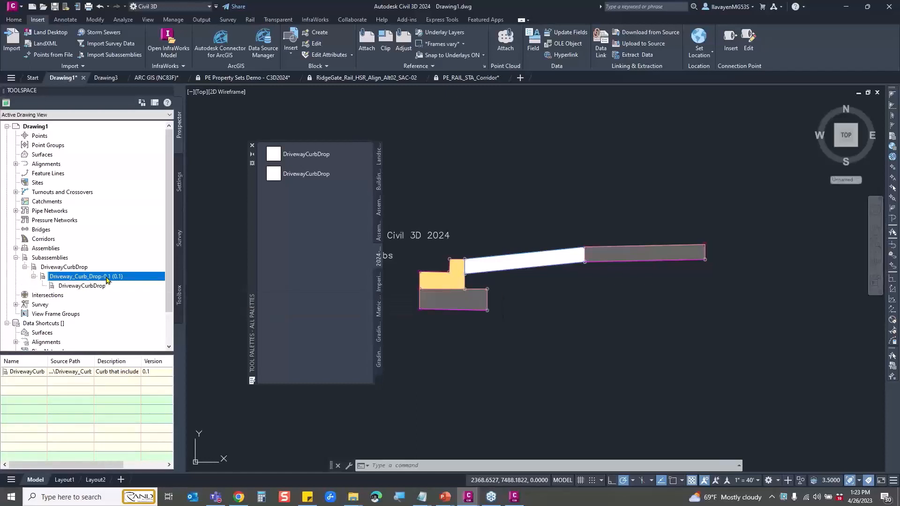
mouse_move(107, 280)
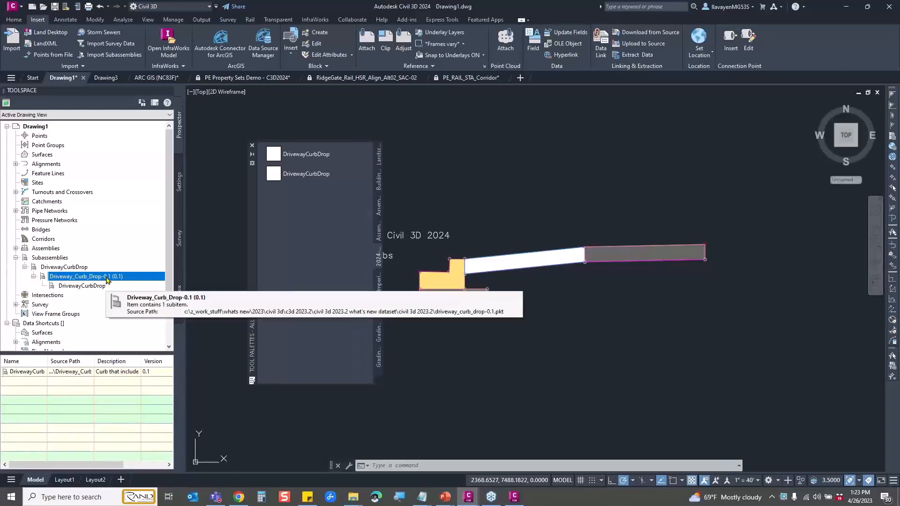
Step: Mark the source path tooltip of Driveway_Curb_Drop-0.1 with a freehand ellipse, an arrow and an underline, and clear the markup
mouse_move(644, 307)
mouse_down()
mouse_move(192, 263)
mouse_move(300, 387)
mouse_move(531, 250)
mouse_up()
mouse_move(474, 371)
mouse_down()
mouse_move(471, 323)
mouse_move(481, 333)
mouse_up()
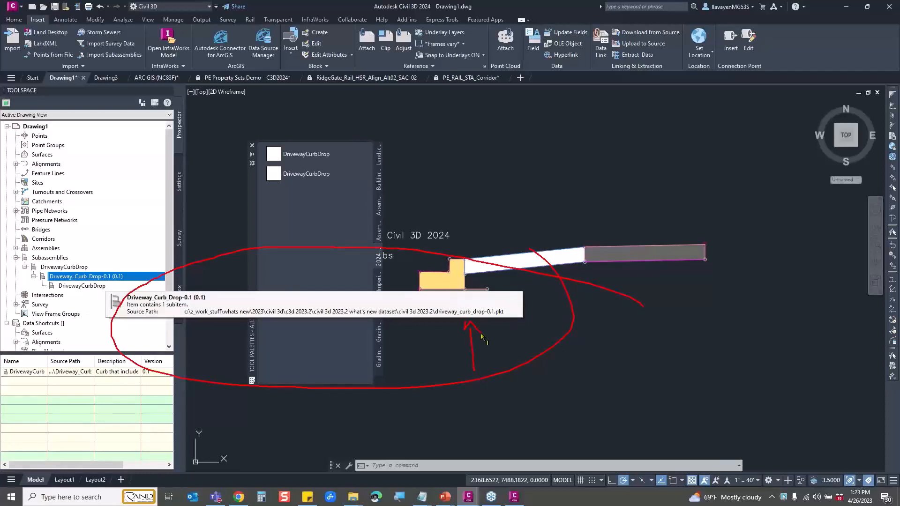
mouse_move(188, 304)
mouse_down()
mouse_move(181, 313)
mouse_move(190, 316)
mouse_up()
key(Escape)
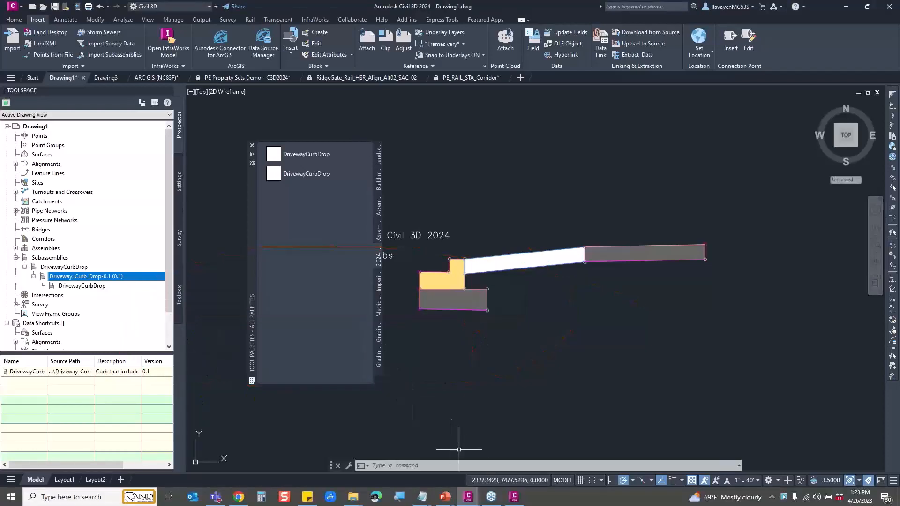
Step: Switch to Subassembly Composer and set the default values of DwyWidth and WalkWidth to 5 in Driveway_Curb_Drop-0.1.pkt
mouse_move(513, 497)
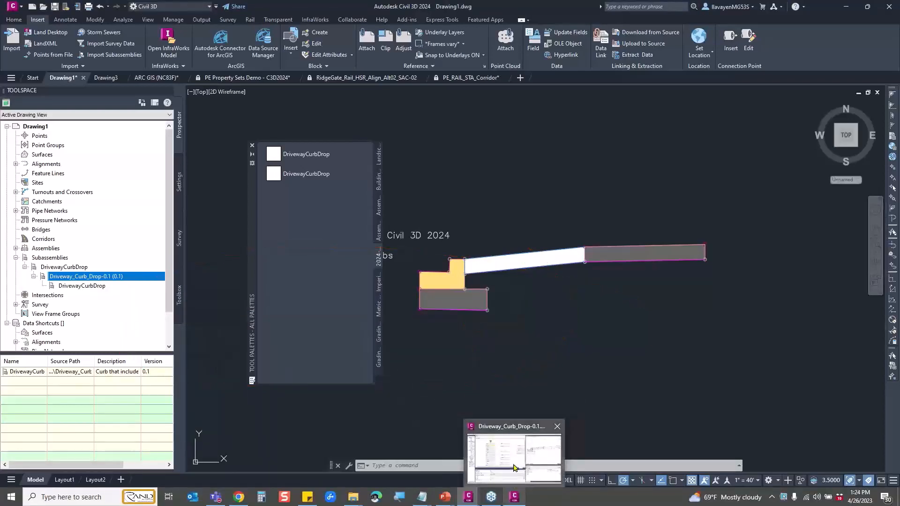
click(514, 458)
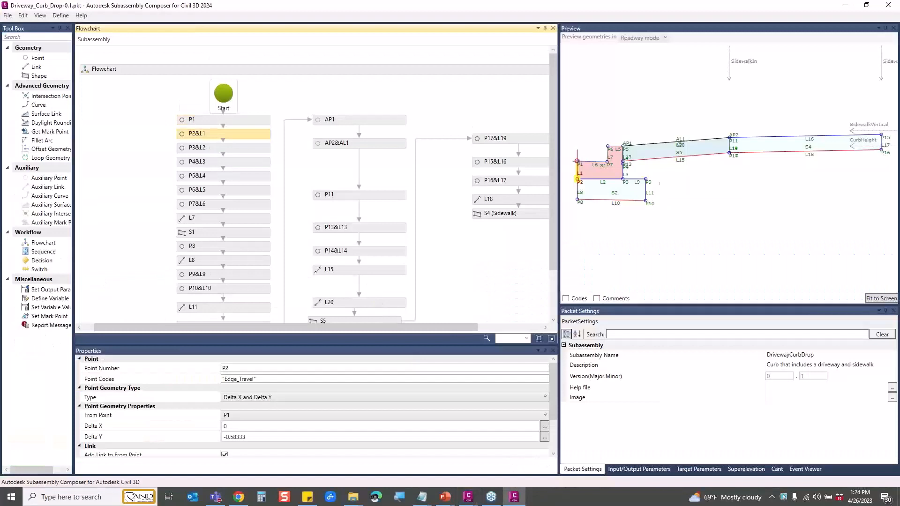
click(697, 139)
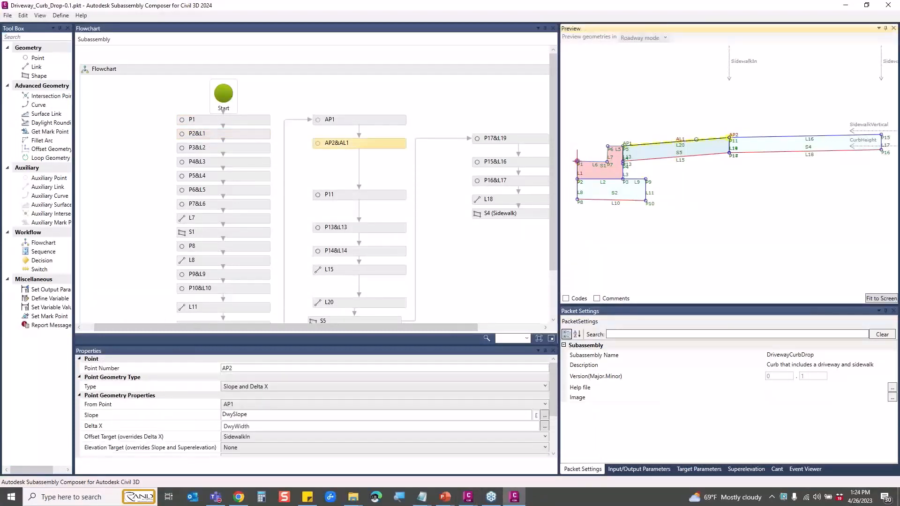
click(639, 469)
click(695, 359)
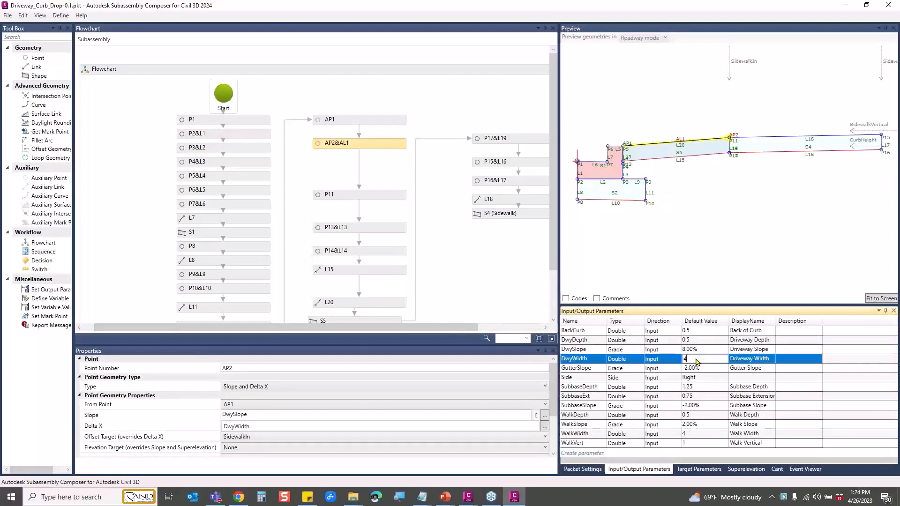
key(BackSpace)
text(5)
click(694, 434)
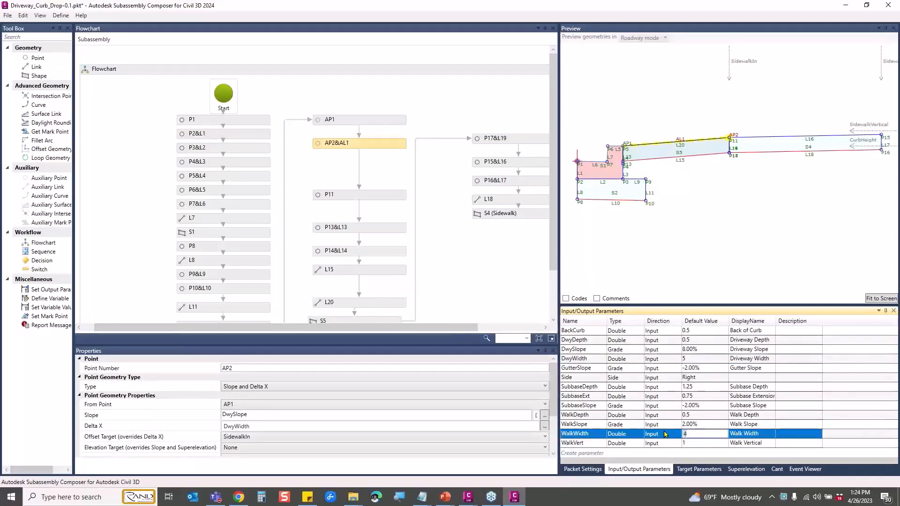
key(BackSpace)
text(5)
Step: Set the packet version to 0.2 and try to save Driveway_Curb_Drop-0.1.pkt under its existing name
click(8, 15)
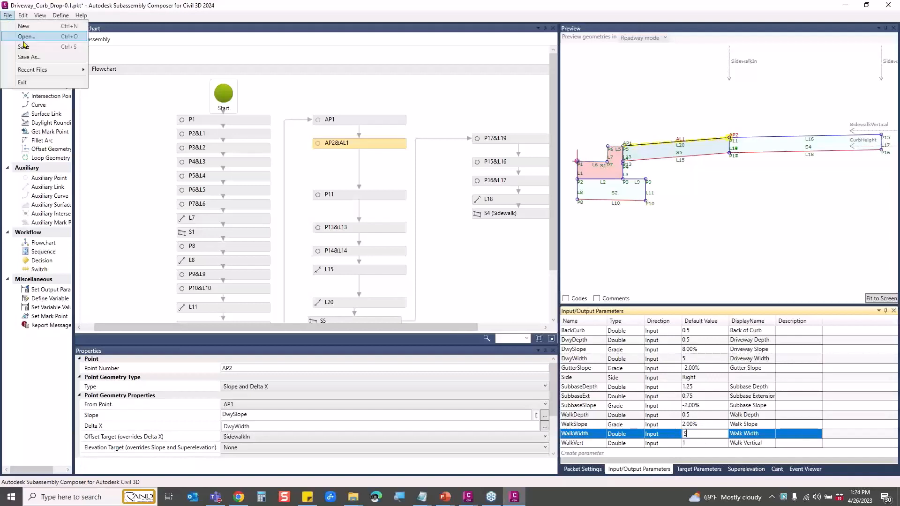
click(594, 470)
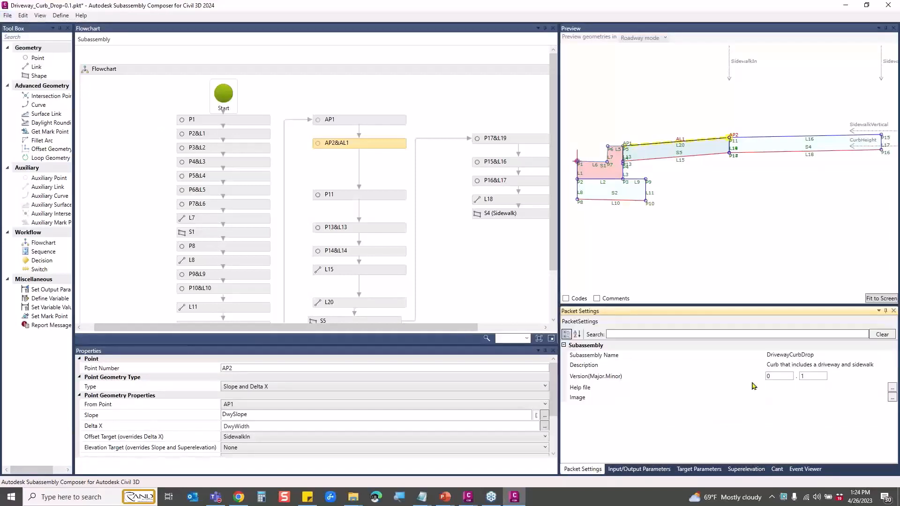
click(815, 376)
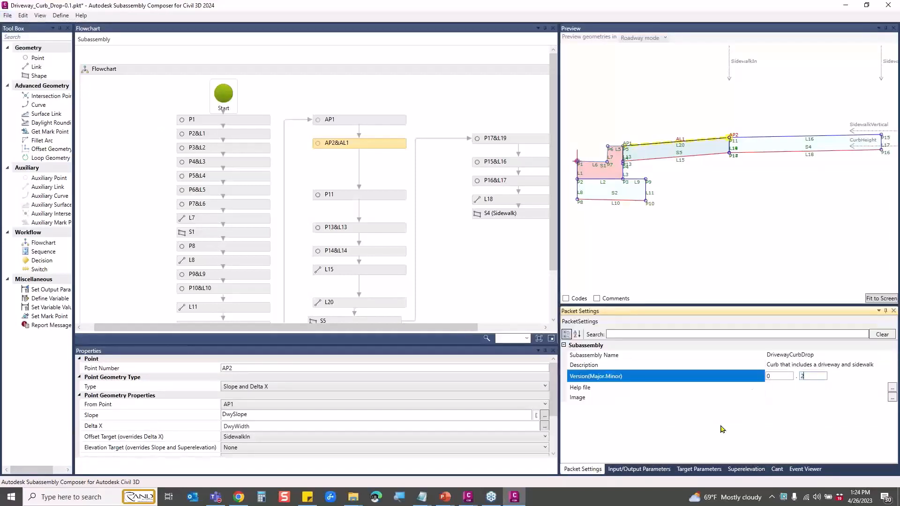
click(5, 17)
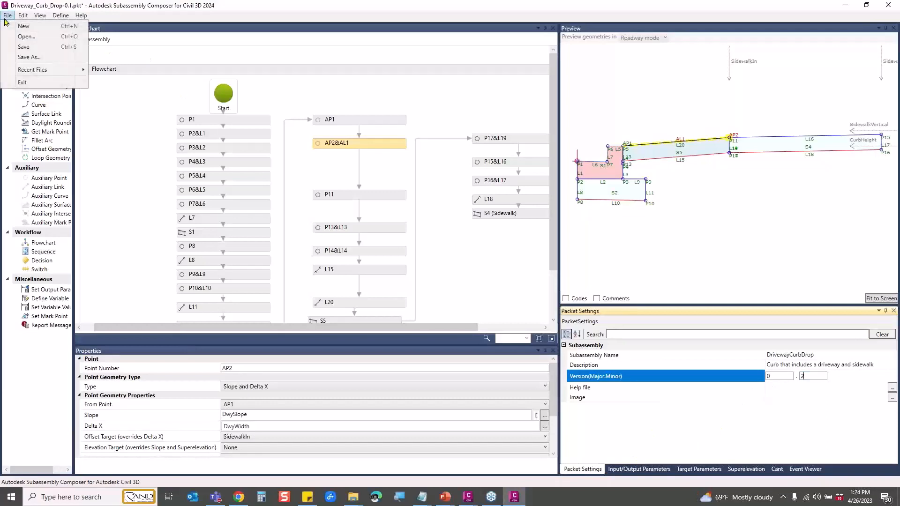
click(33, 49)
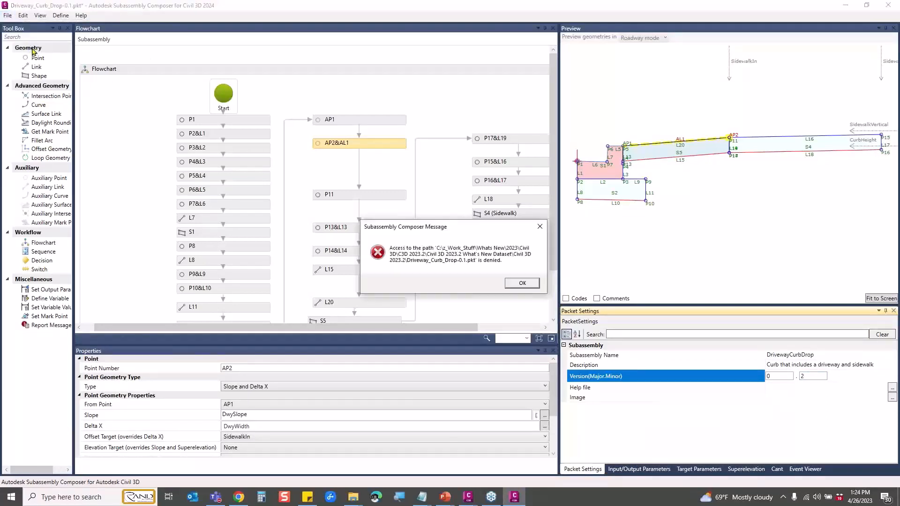
click(519, 284)
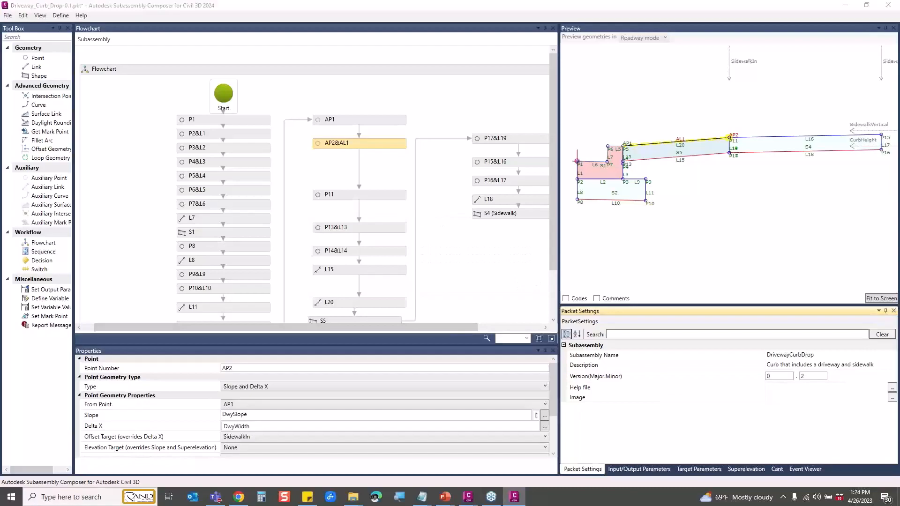
Step: Exit Subassembly Composer without saving the changes to Driveway_Curb_Drop-0.1.pkt
key(super+d)
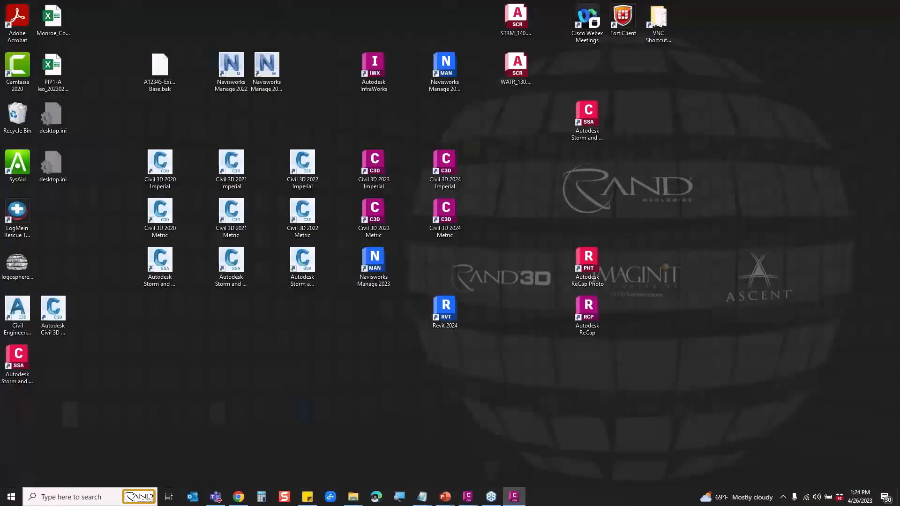
key(super+d)
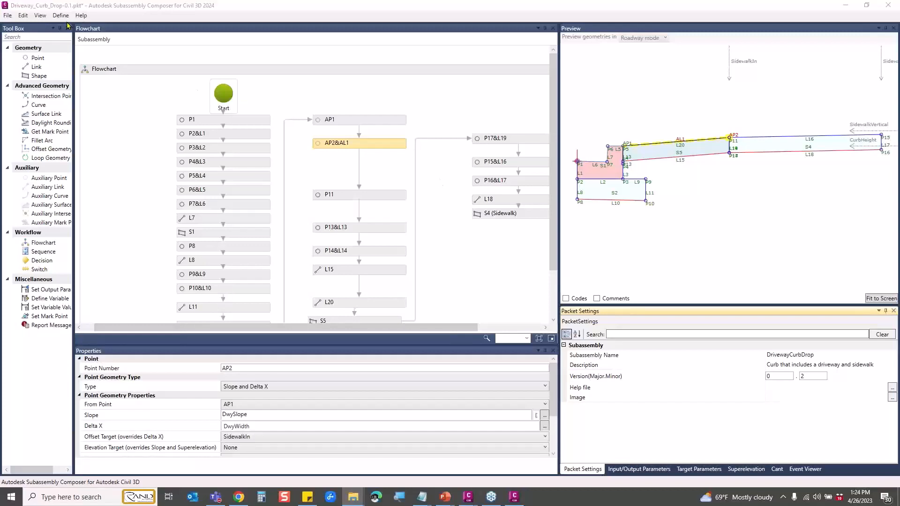
click(894, 28)
click(894, 29)
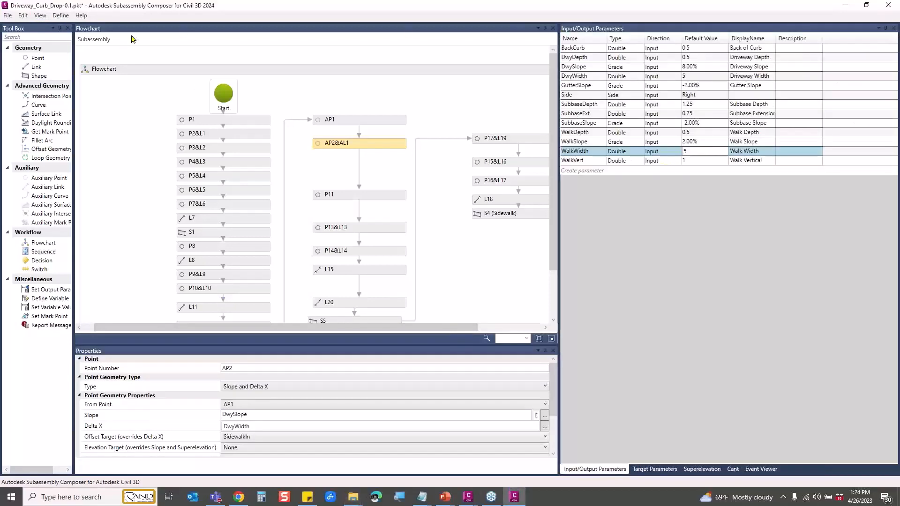
click(8, 15)
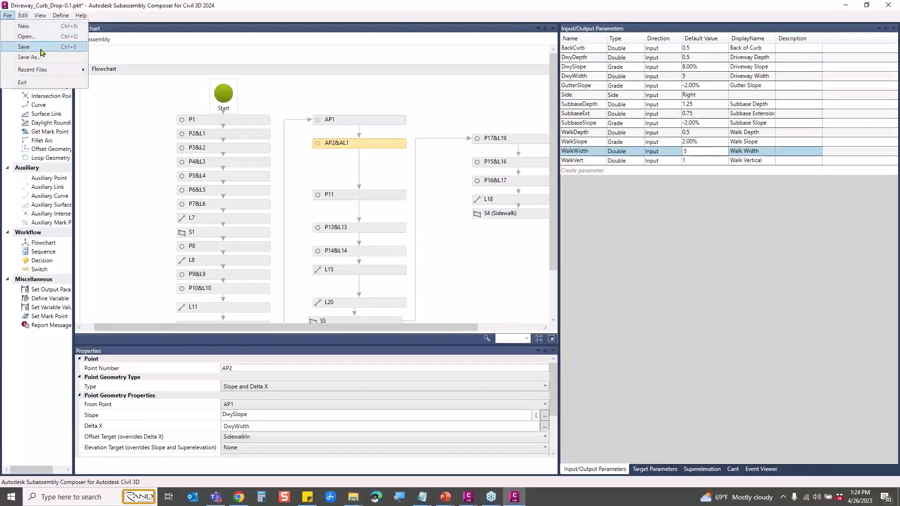
click(41, 83)
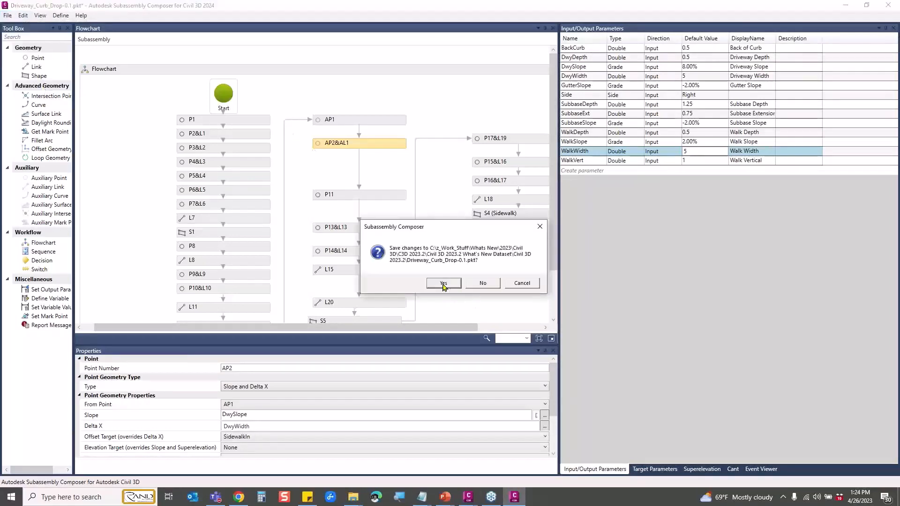
click(482, 283)
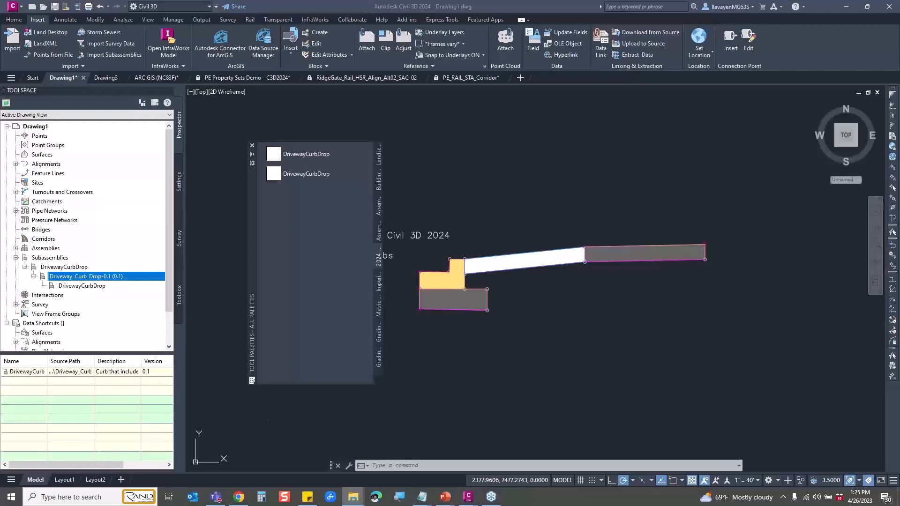
Step: Find and launch Autodesk Subassembly Composer 2024
click(525, 364)
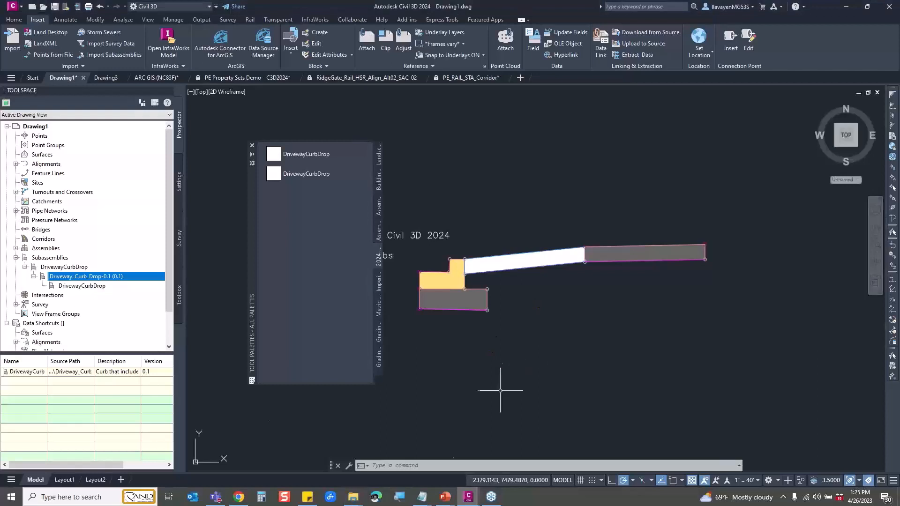
click(79, 500)
text(sub)
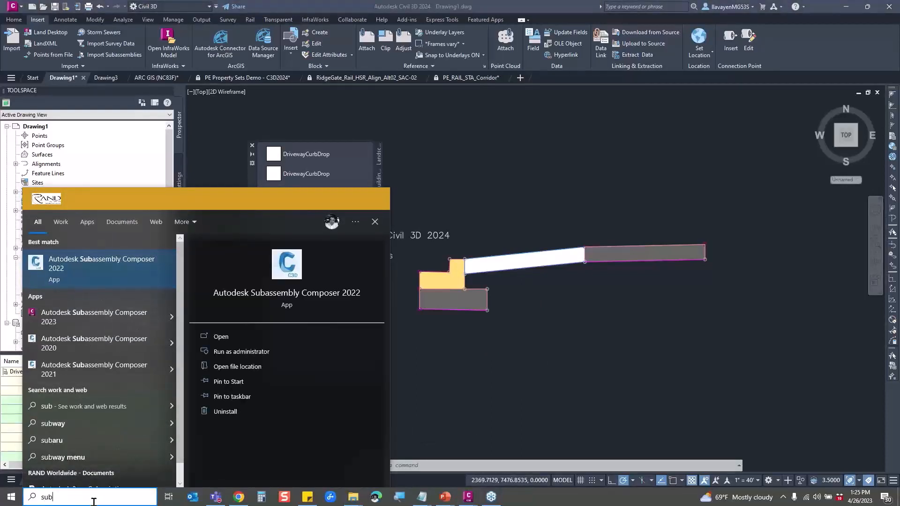
key(BackSpace)
key(BackSpace)
key(BackSpace)
text(2024)
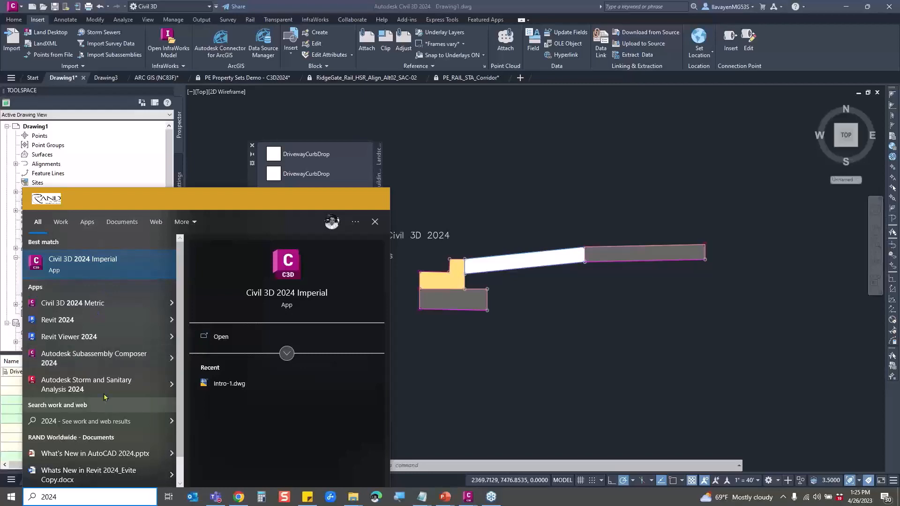
click(82, 364)
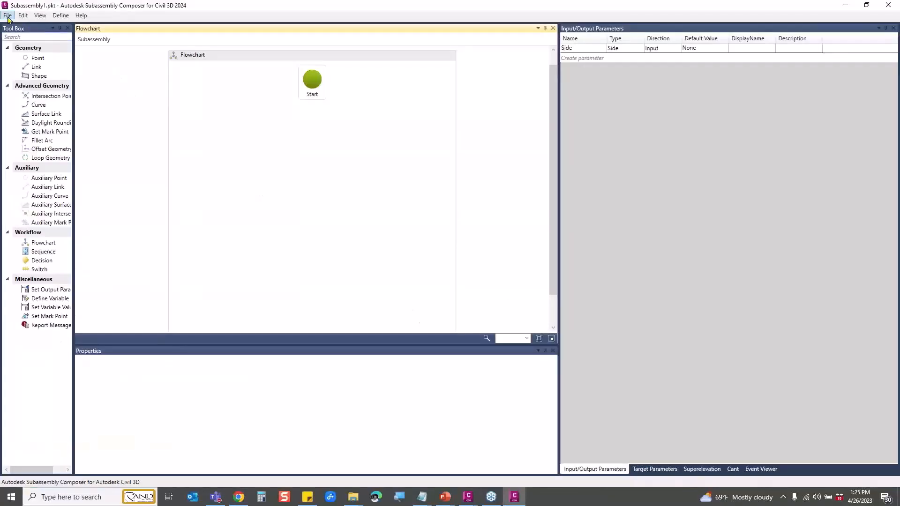
Step: Open Driveway_Curb_Drop-0.1.pkt from the copied folder path and select the P17&L19 element in its flowchart
click(8, 16)
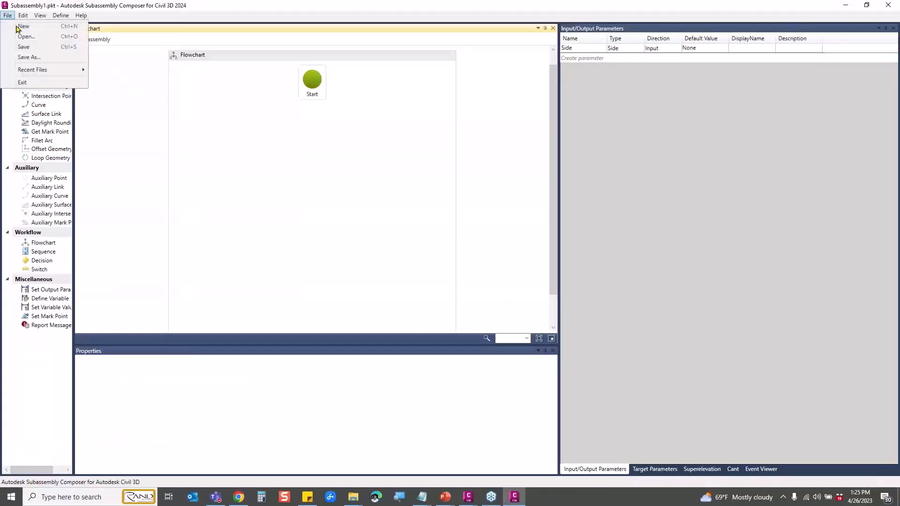
click(23, 36)
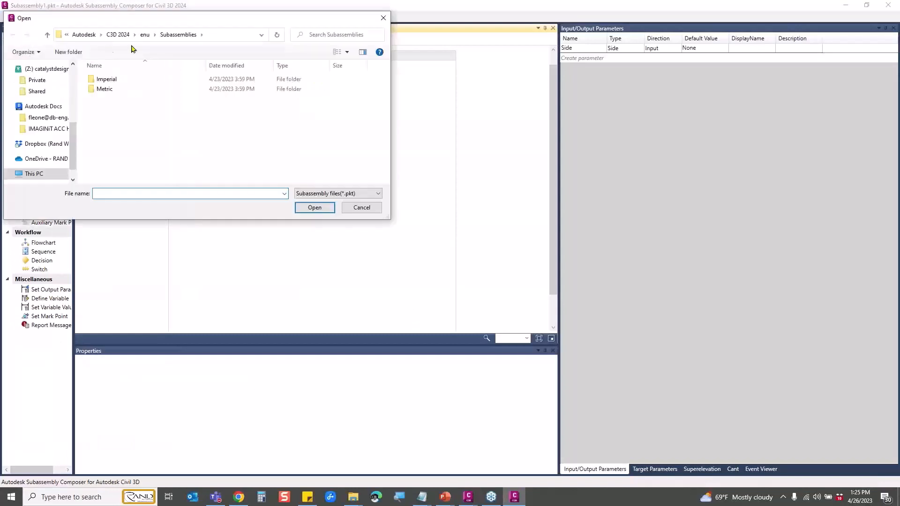
key(alt+Tab)
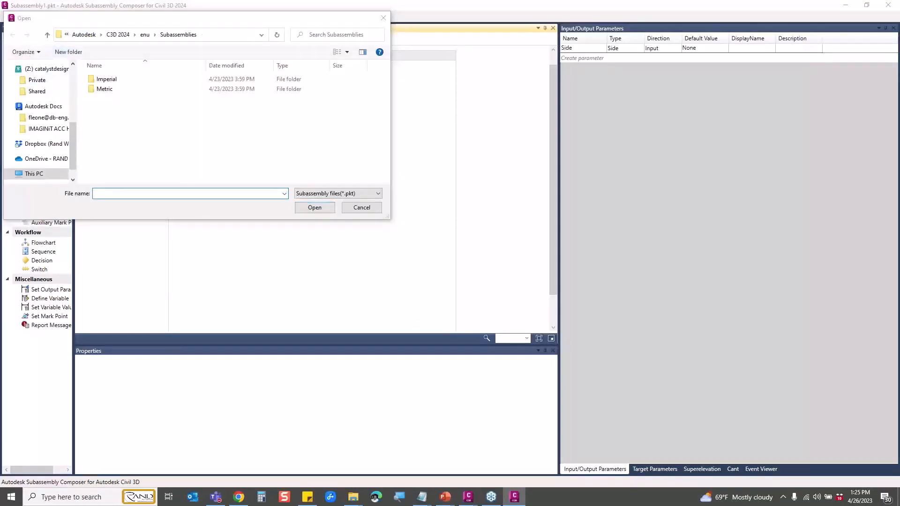
click(145, 195)
key(ctrl+v)
key(Return)
double_click(130, 90)
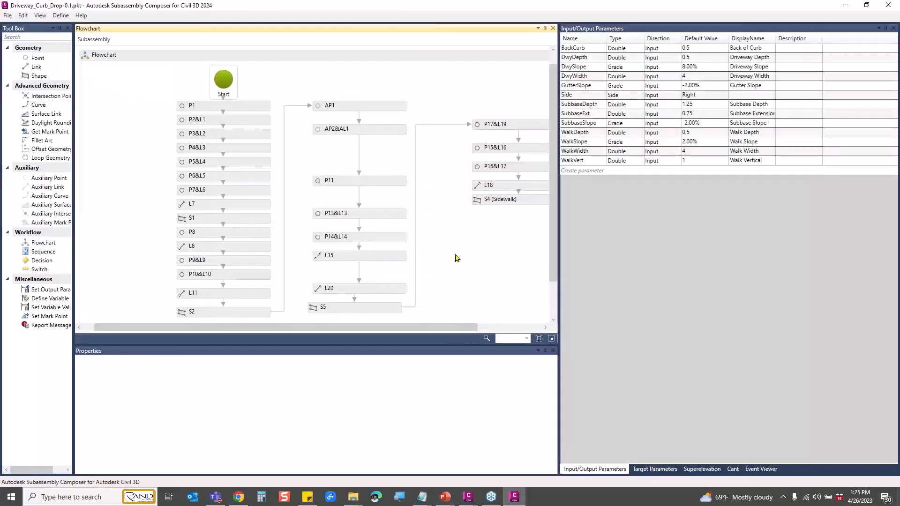
click(525, 127)
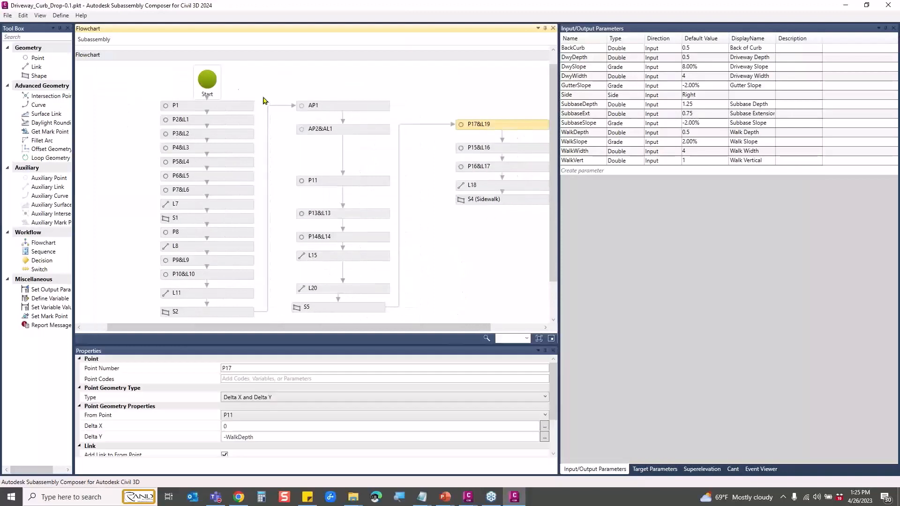
Step: Review the packet's target parameters and superelevation values, and show the Preview and Packet Settings windows
click(218, 86)
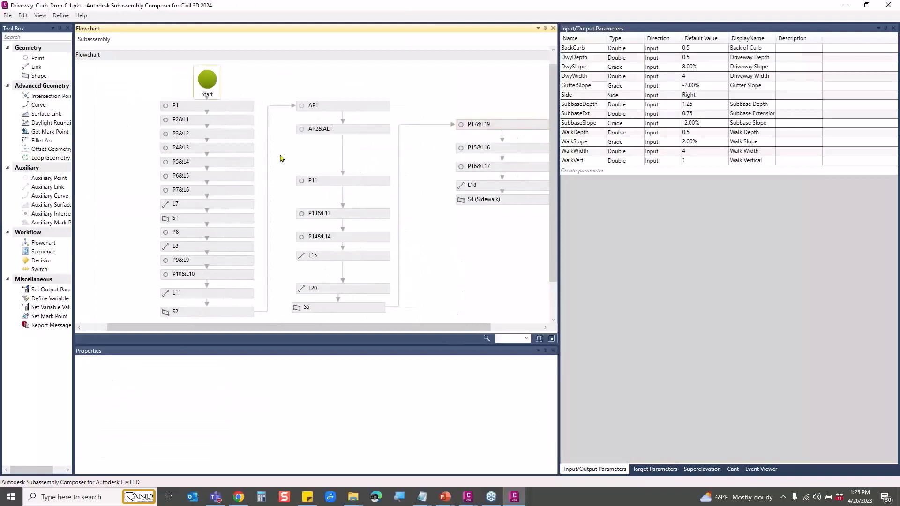
click(655, 470)
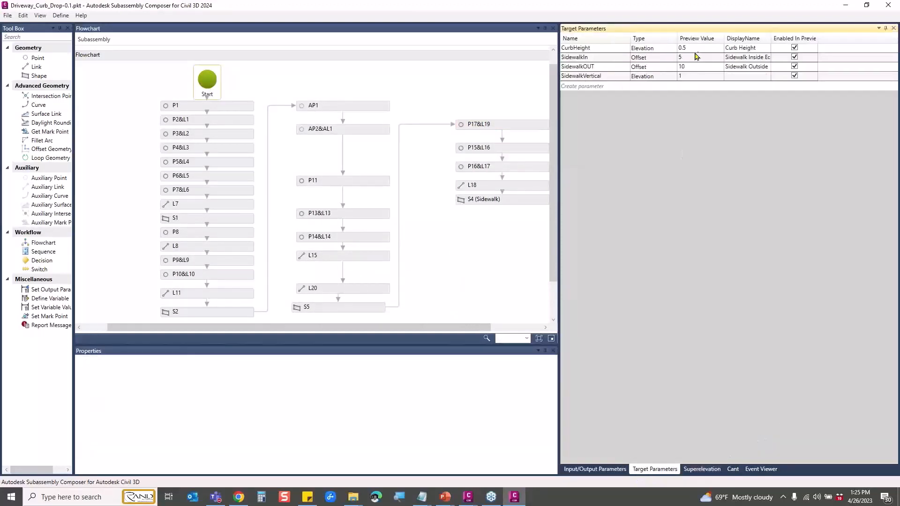
click(702, 469)
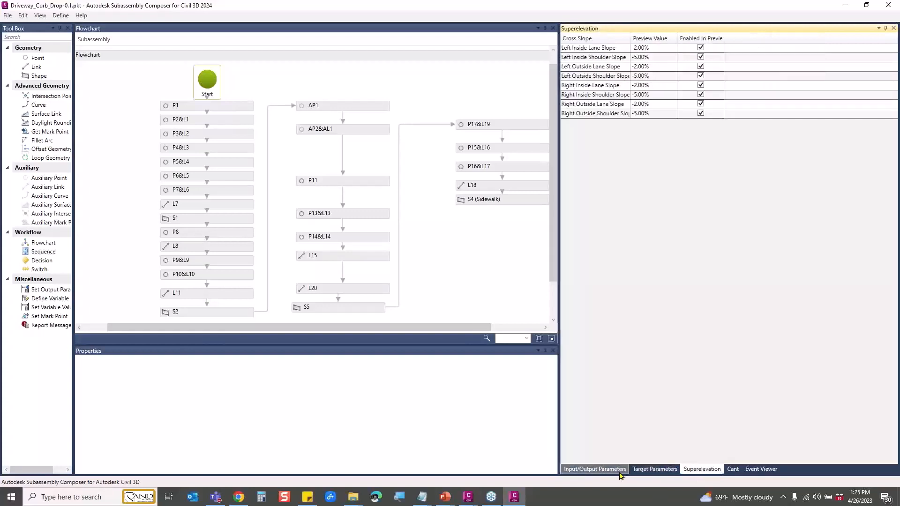
click(40, 15)
click(55, 99)
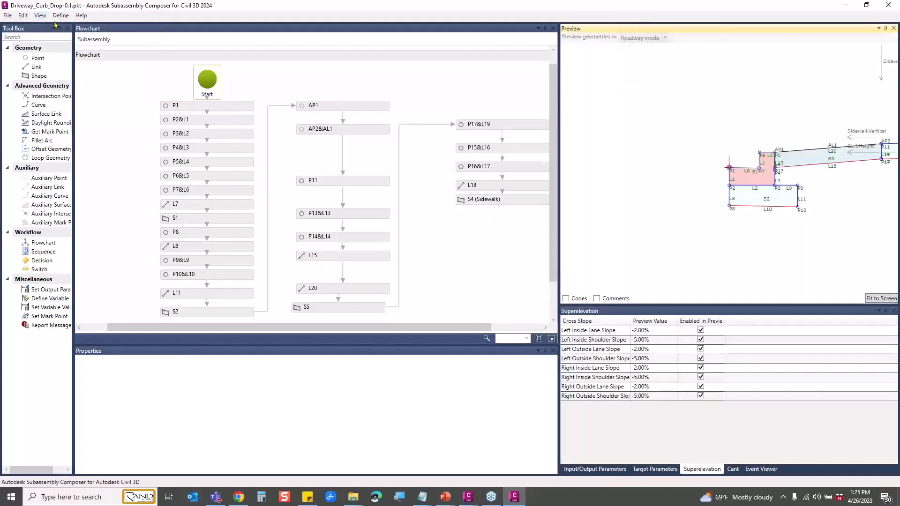
click(40, 15)
click(56, 26)
click(40, 15)
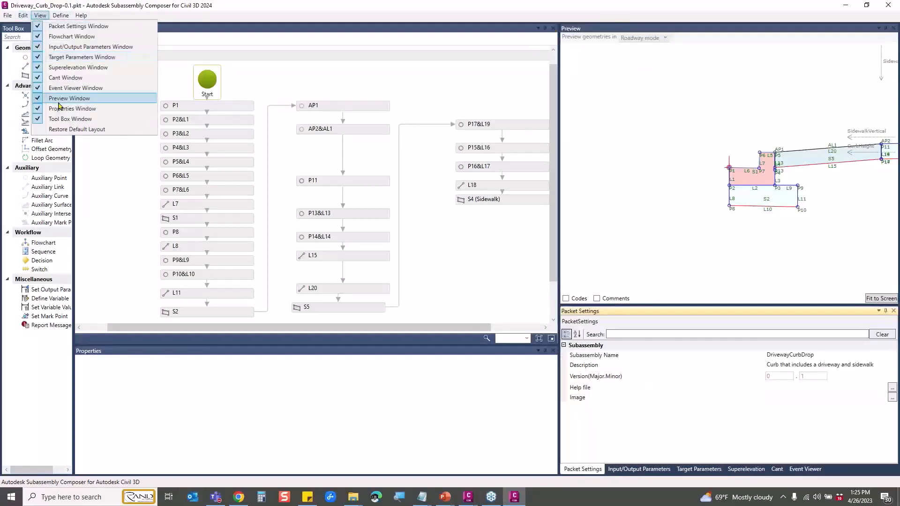
click(70, 128)
Step: Set the default value of the DwyWidth input parameter to 5
click(637, 469)
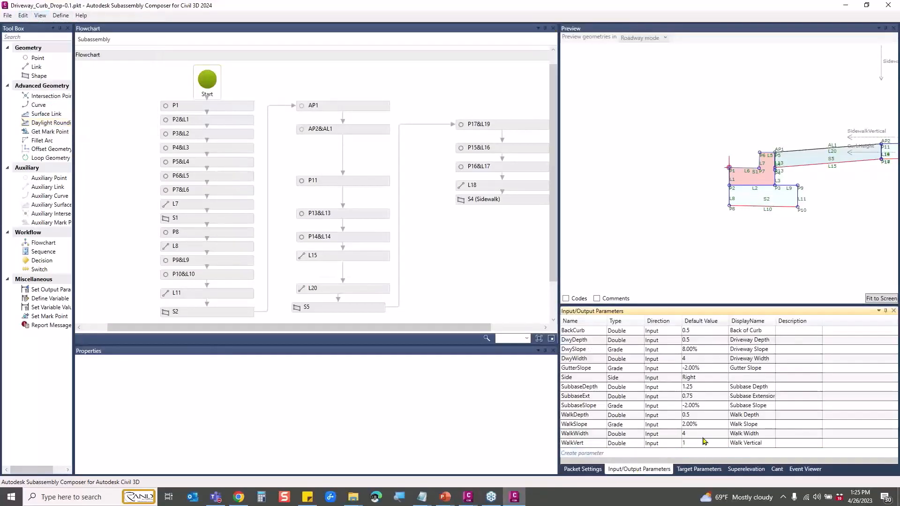
click(697, 359)
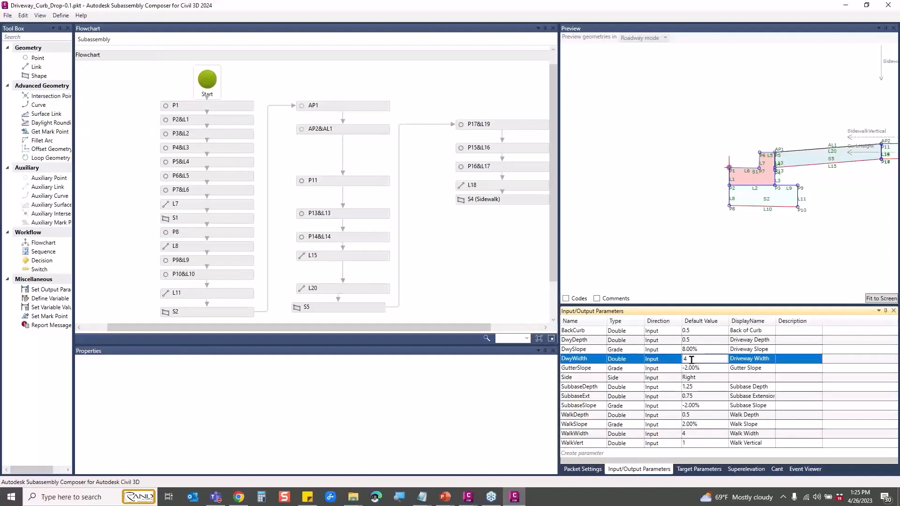
key(BackSpace)
text(5)
click(694, 434)
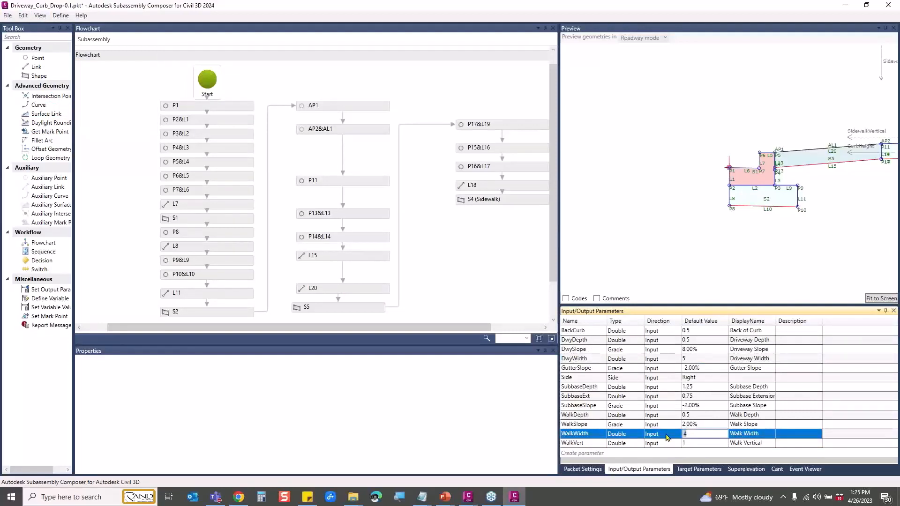
Step: Set the packet version to 0.2 and save Driveway_Curb_Drop-0.1.pkt
click(583, 469)
click(778, 378)
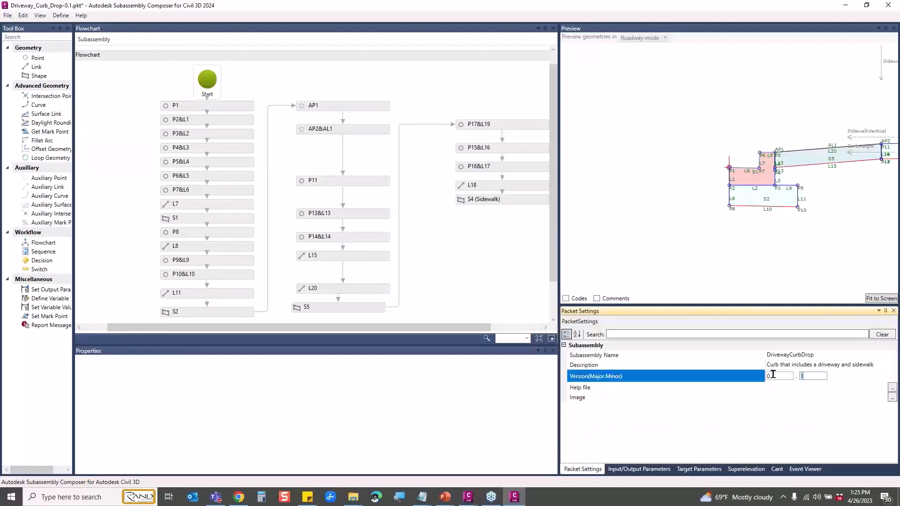
text(2)
click(7, 15)
click(19, 43)
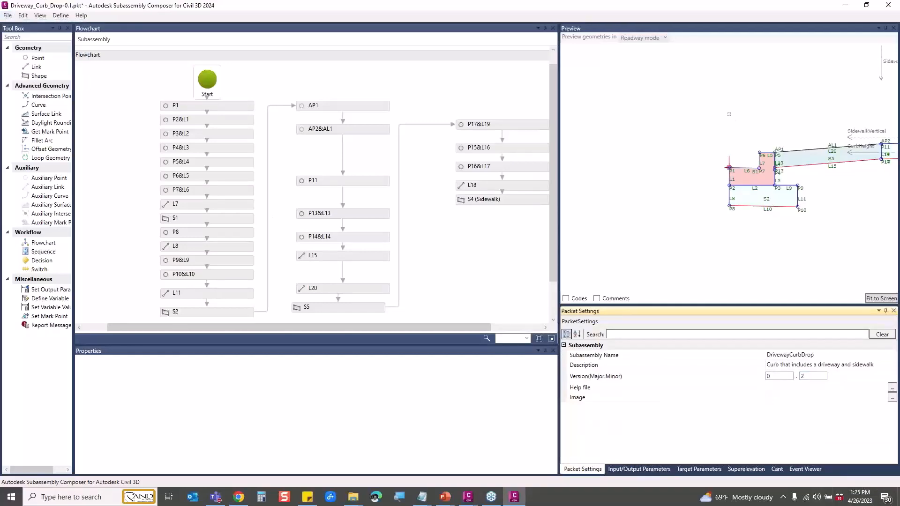
Step: Switch back to Civil 3D and refresh the Subassemblies collection of Drawing1
click(845, 5)
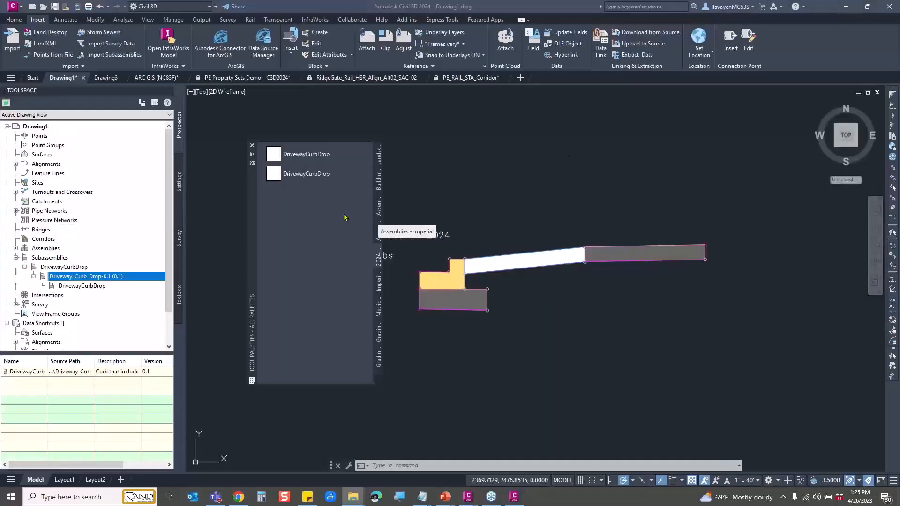
click(60, 257)
right_click(69, 258)
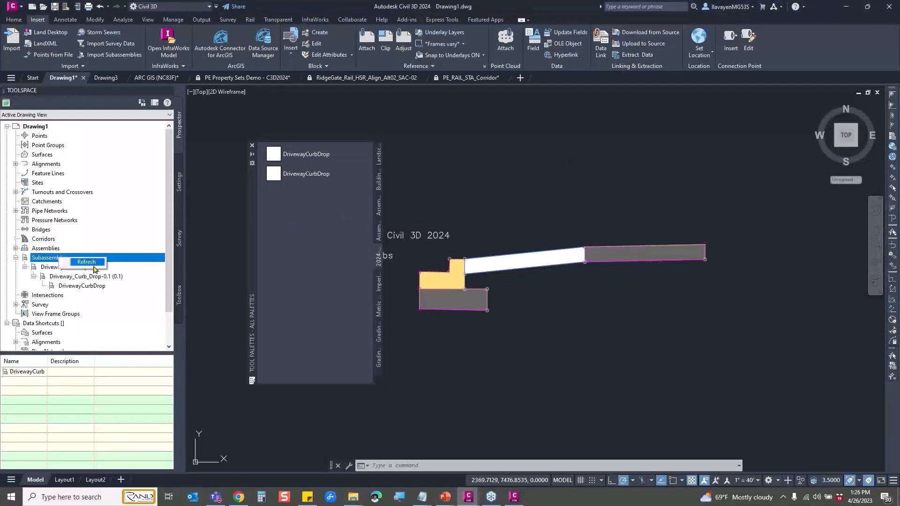
click(94, 265)
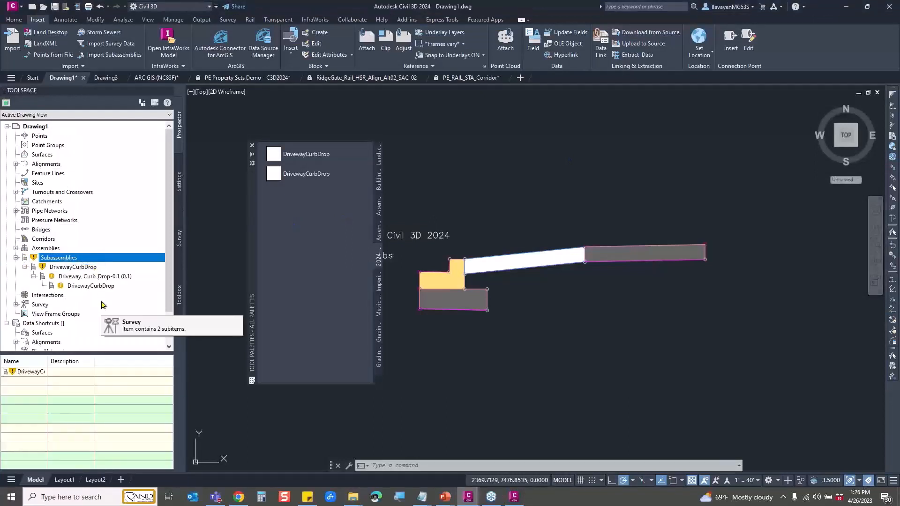
Step: Try twice to update all out-of-date subassemblies in the drawing from the Subassemblies collection
right_click(132, 259)
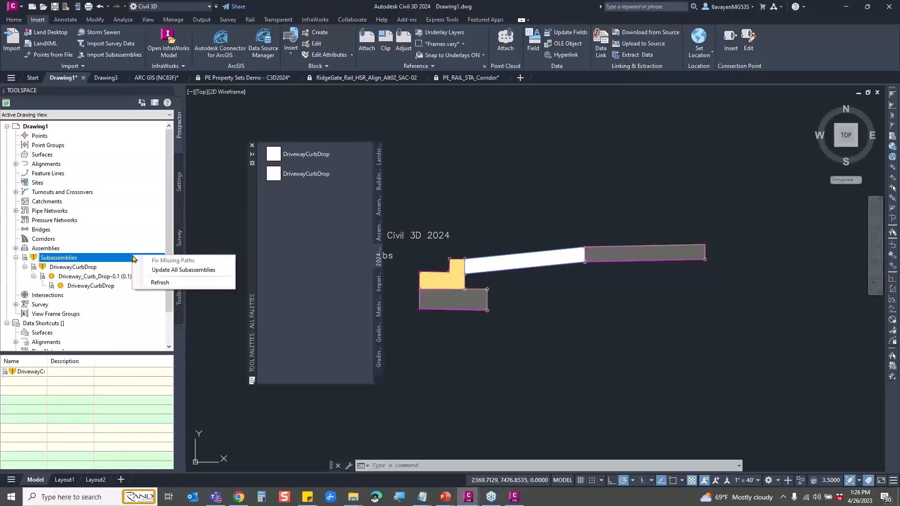
click(171, 270)
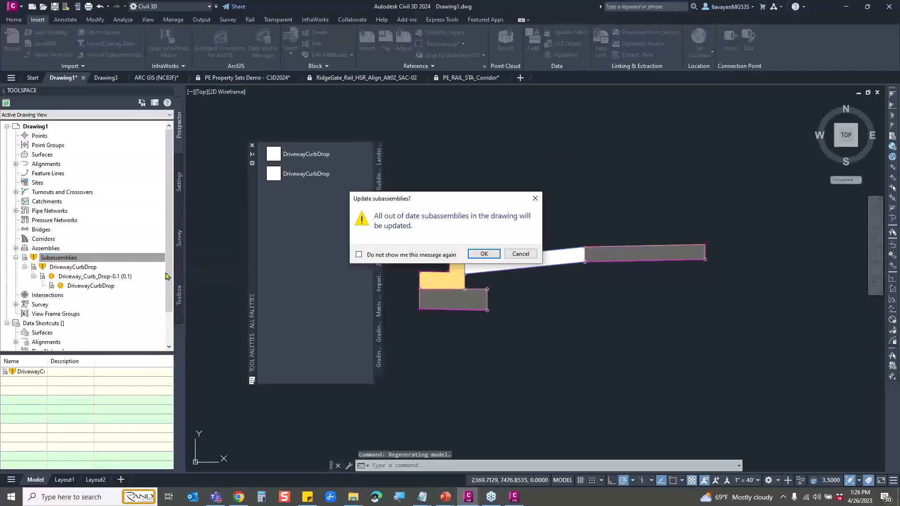
click(480, 253)
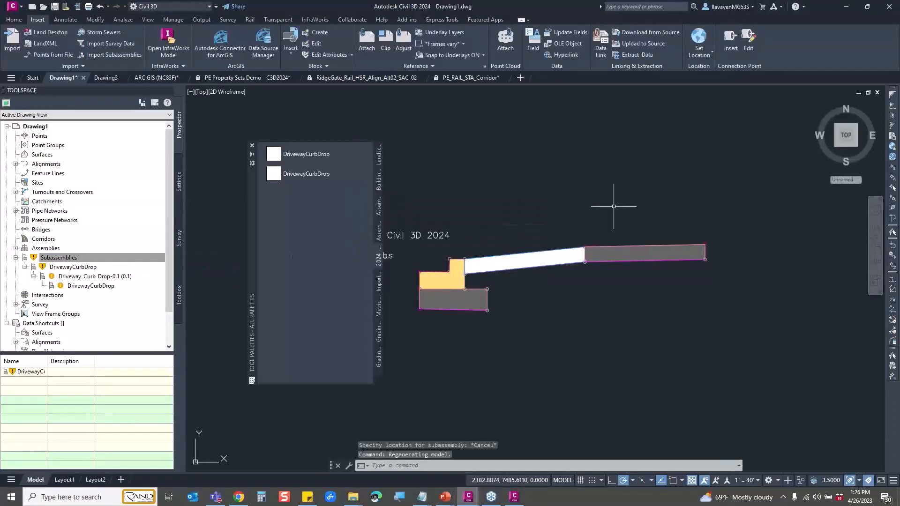
click(101, 259)
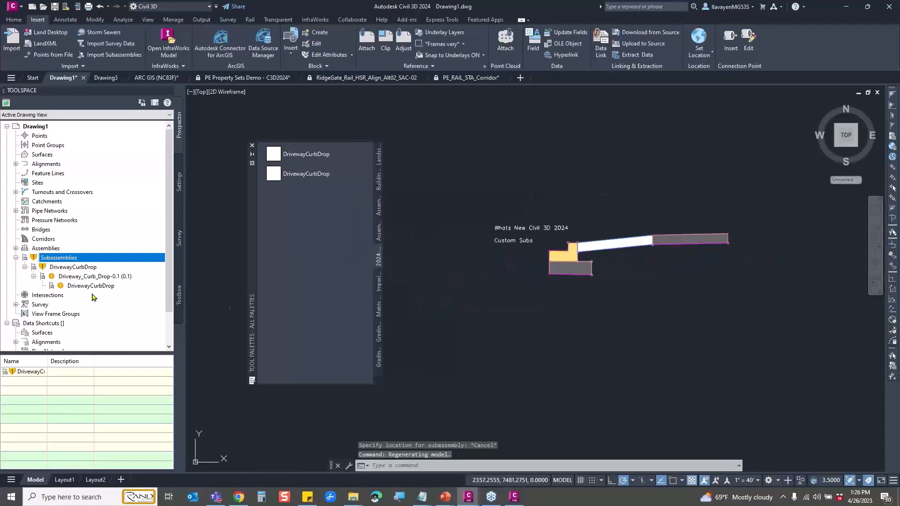
right_click(104, 262)
click(149, 273)
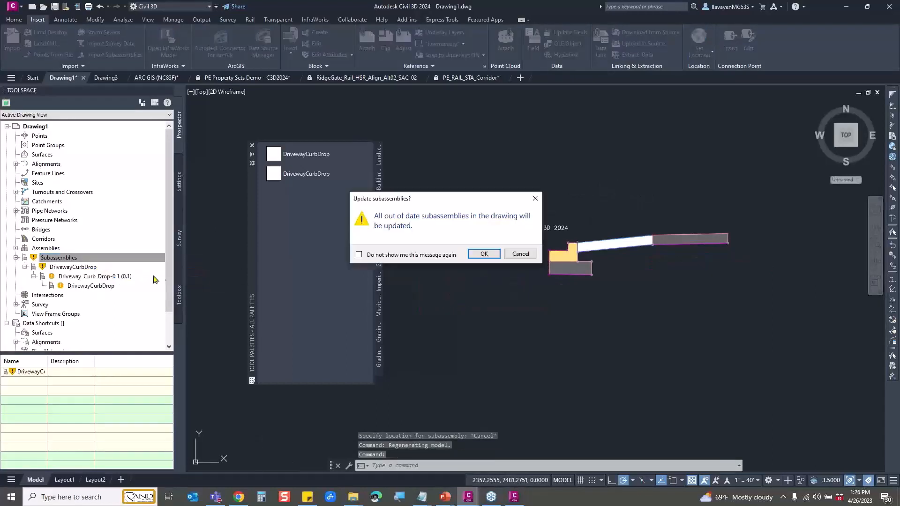
click(484, 254)
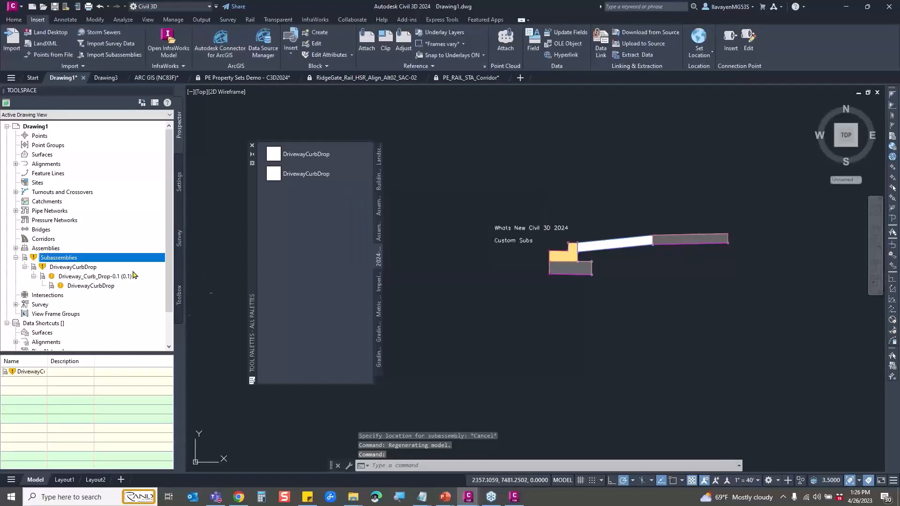
Step: Try to update all subassemblies from the Driveway_Curb_Drop-0.1 packet entry
click(100, 277)
right_click(100, 277)
click(146, 291)
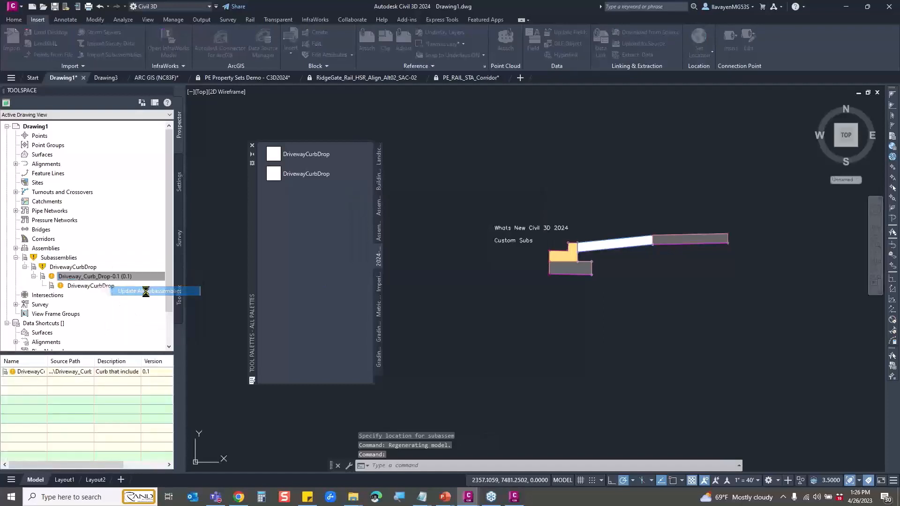
click(473, 254)
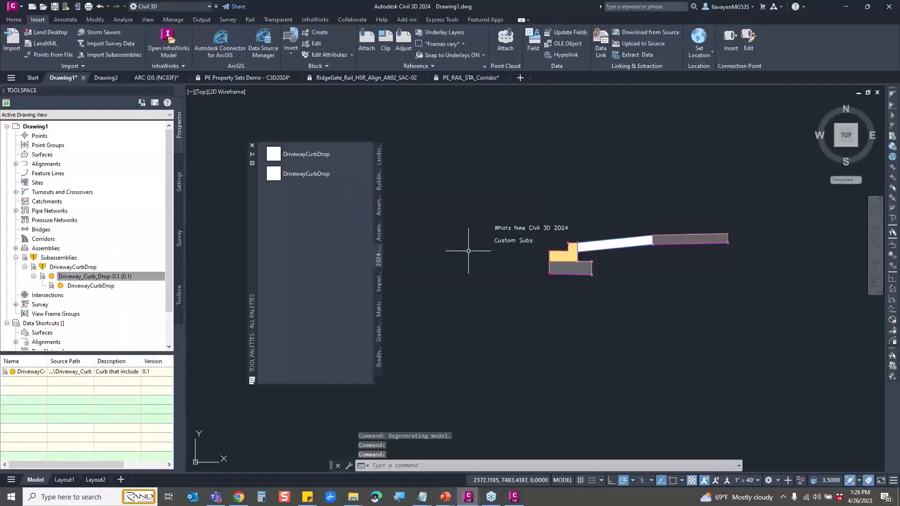
click(100, 276)
right_click(102, 277)
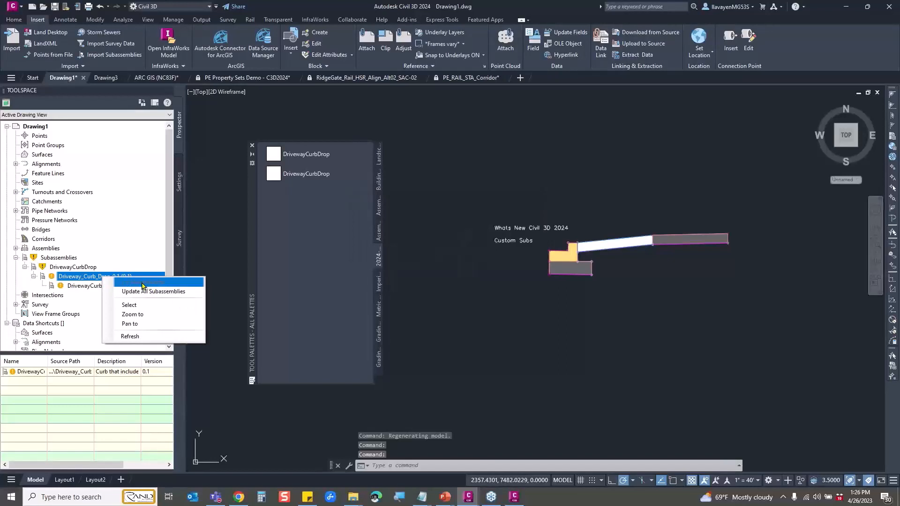
Step: Retry updating all out-of-date subassemblies from the Subassemblies collection
click(91, 267)
right_click(93, 261)
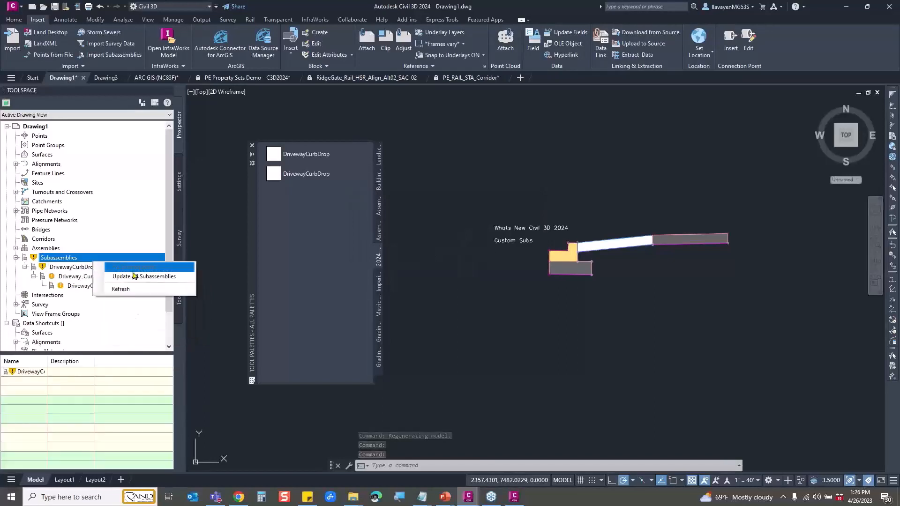
click(133, 276)
right_click(97, 261)
click(157, 278)
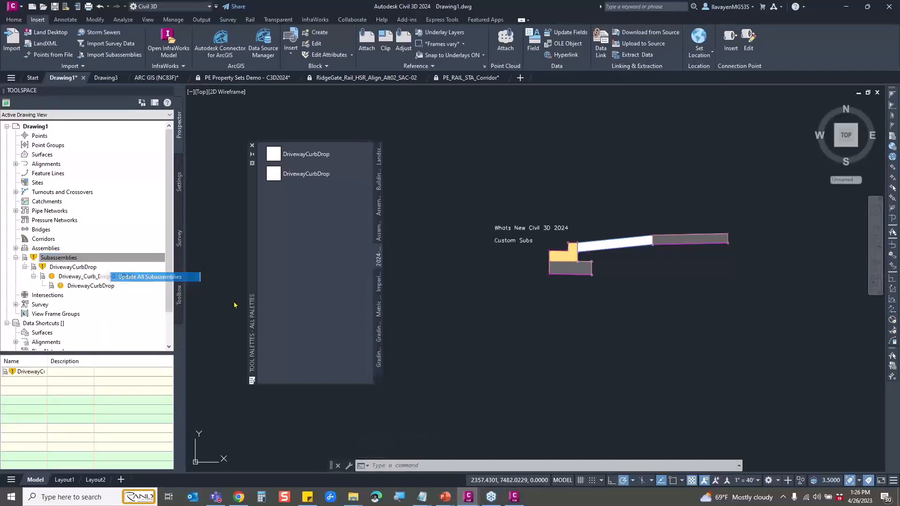
click(486, 255)
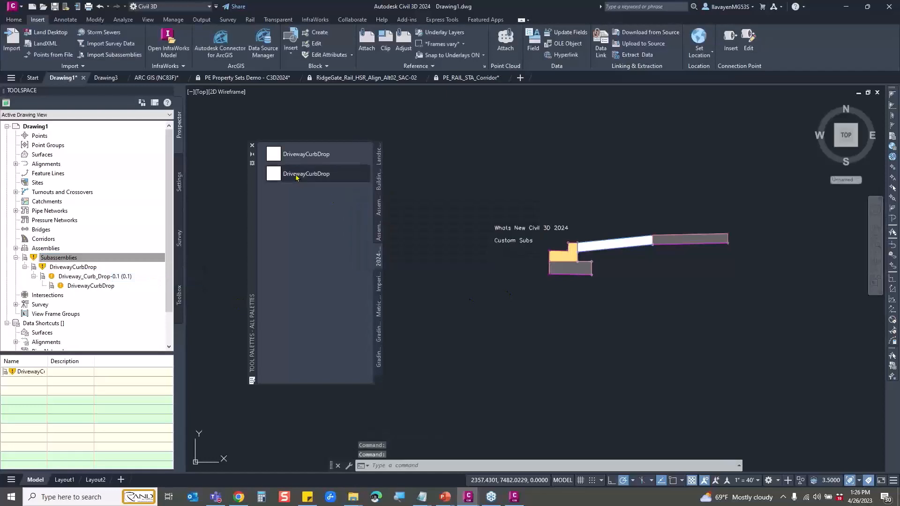
right_click(340, 177)
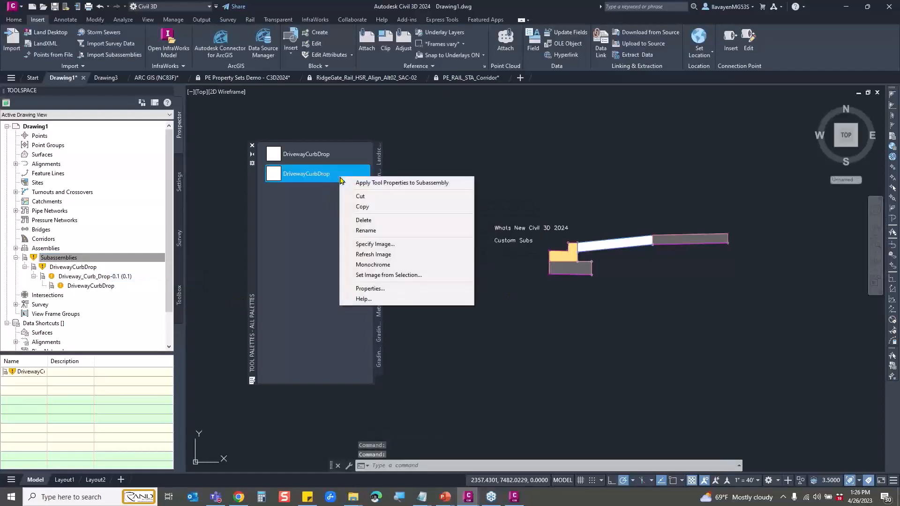
click(329, 218)
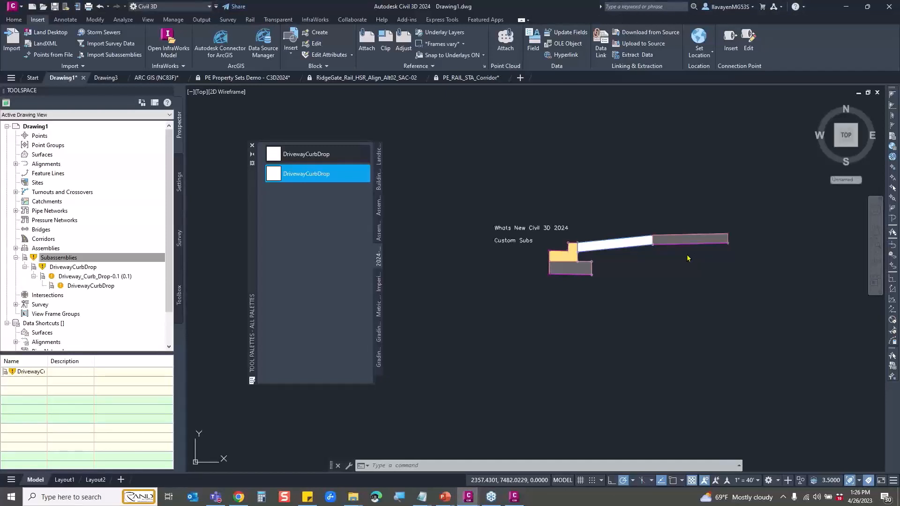
Step: Check the source path, version and status of the DrivewayCurbDrop subassembly under the Driveway_Curb_Drop-0.1 packet
click(96, 278)
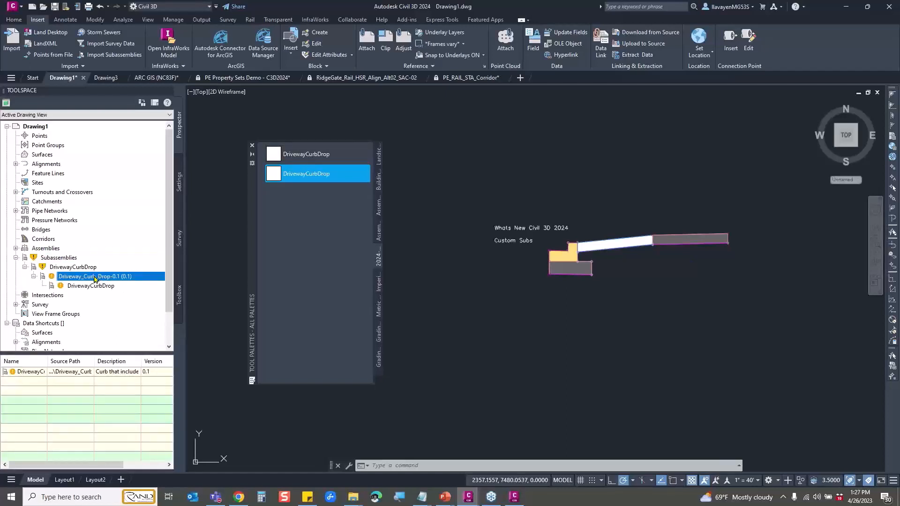
click(91, 286)
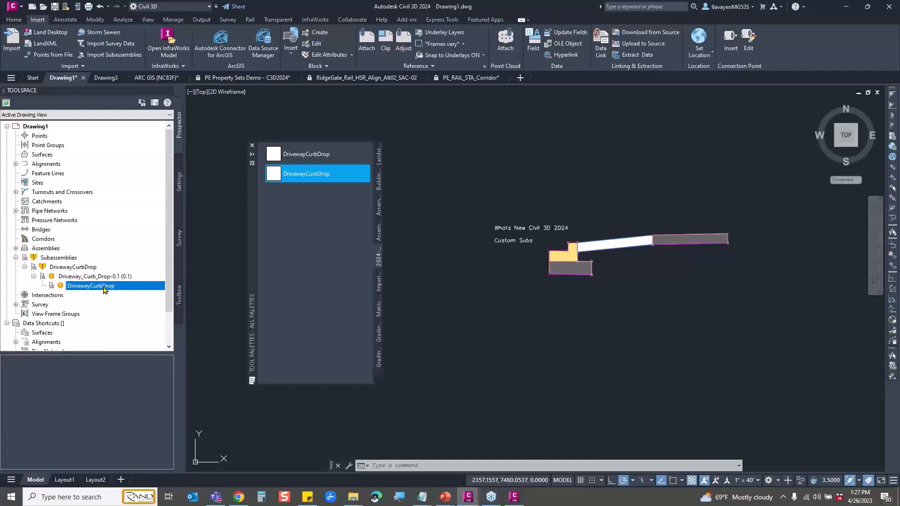
mouse_move(104, 290)
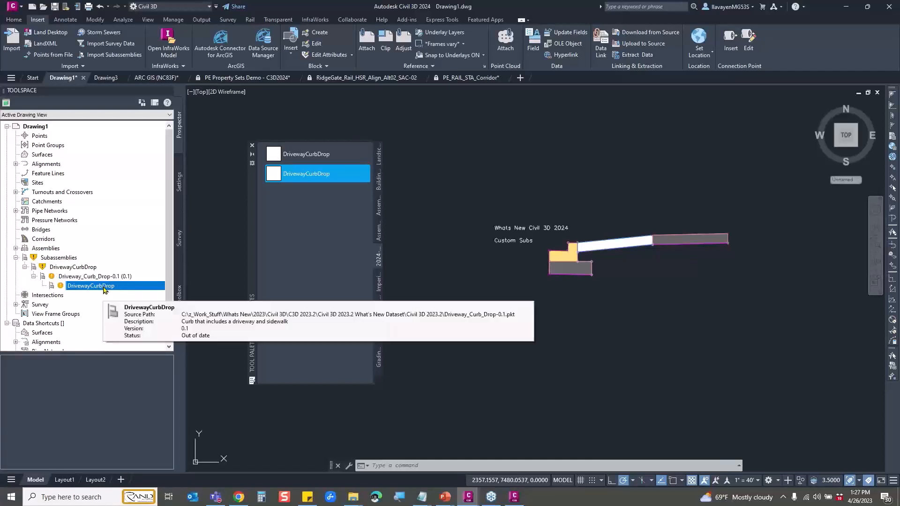
mouse_move(591, 313)
mouse_down()
mouse_move(441, 274)
mouse_move(220, 378)
mouse_move(449, 284)
mouse_up()
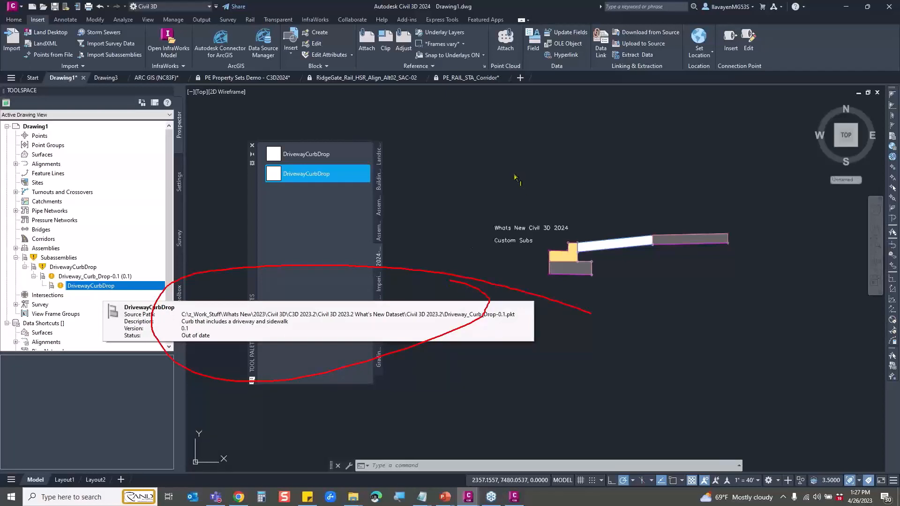
key(Escape)
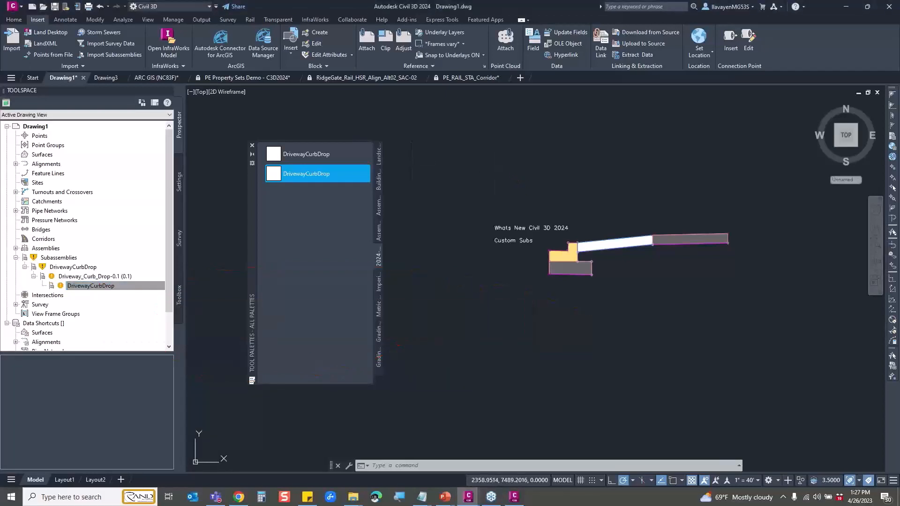